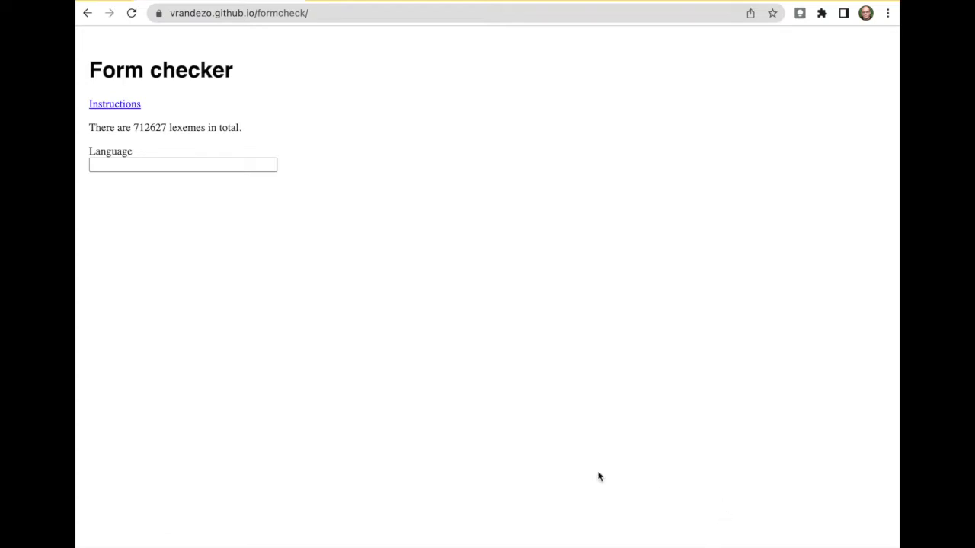
- Set the language for the form check to Q1860 English
{"action": "left_click", "coordinate": [207, 165]}
{"action": "type", "text": "engl"}
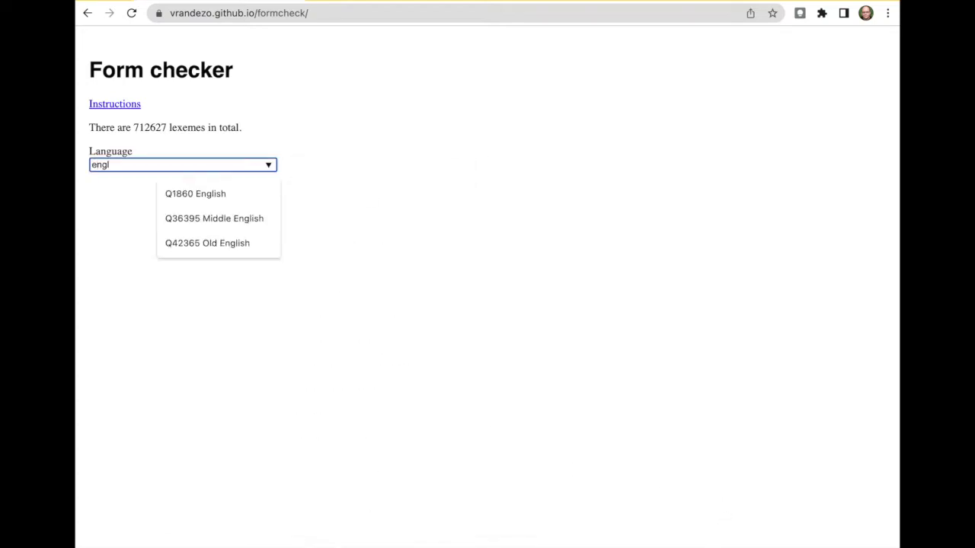
{"action": "key", "text": "Down"}
{"action": "key", "text": "Return"}
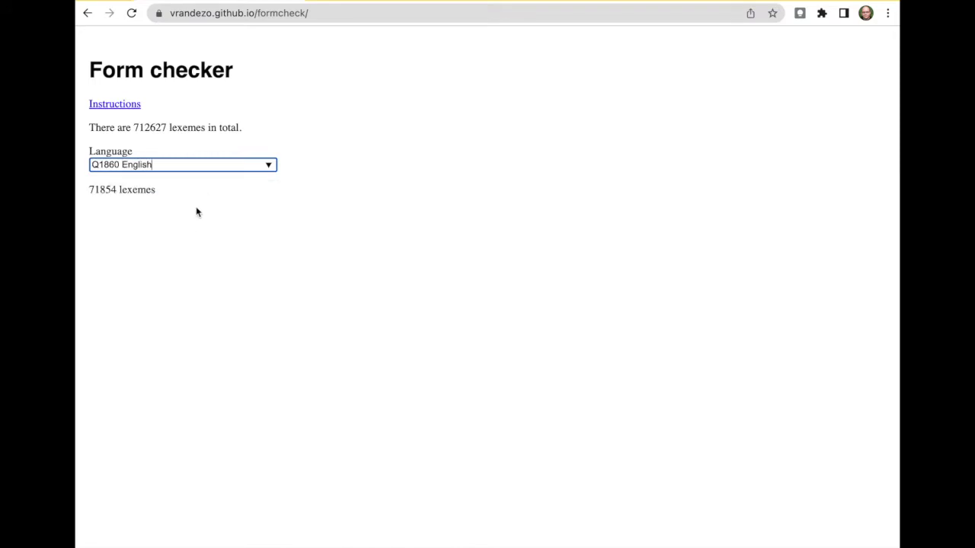
- Set the part of speech to Q1084 noun and the output form to Q146786 plural
{"action": "type", "text": "noun"}
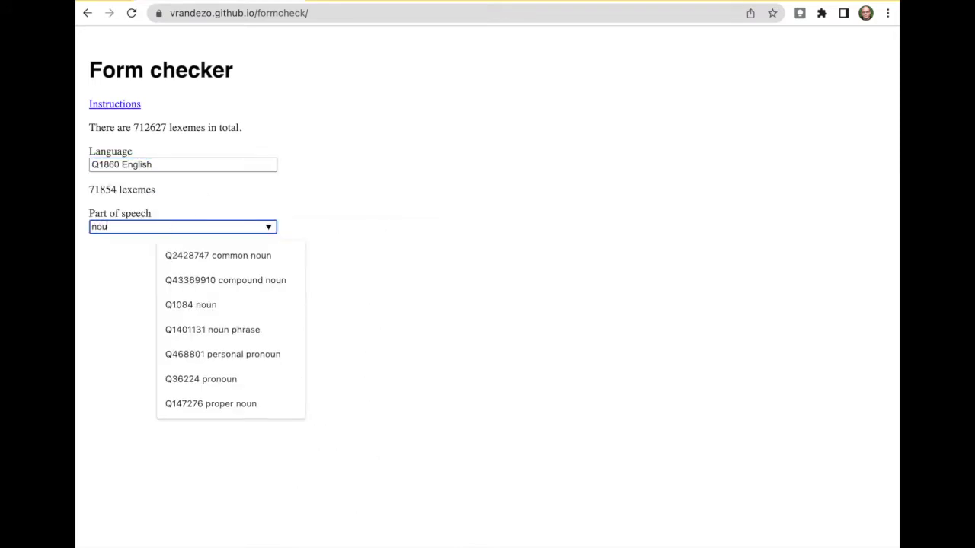
{"action": "key", "text": "Down"}
{"action": "key", "text": "Down"}
{"action": "key", "text": "Down"}
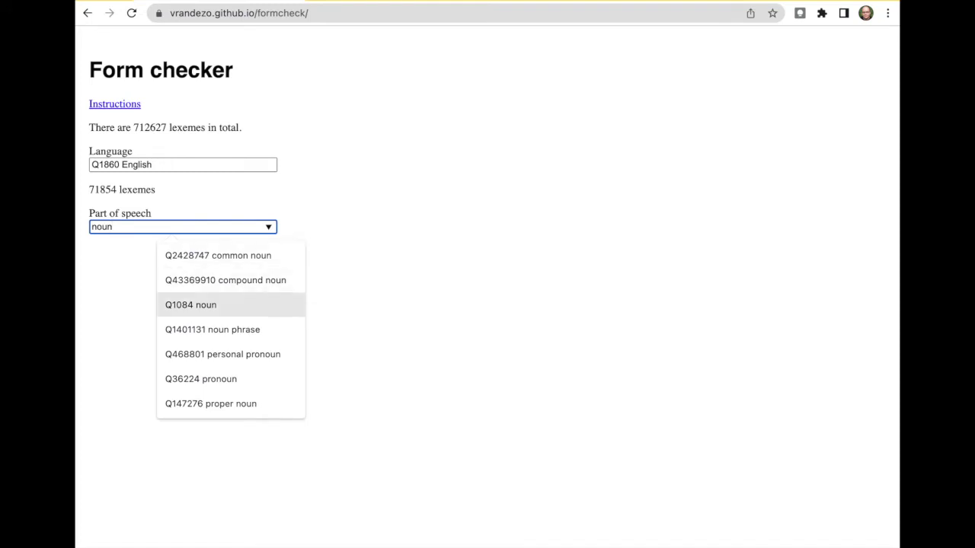
{"action": "key", "text": "Return"}
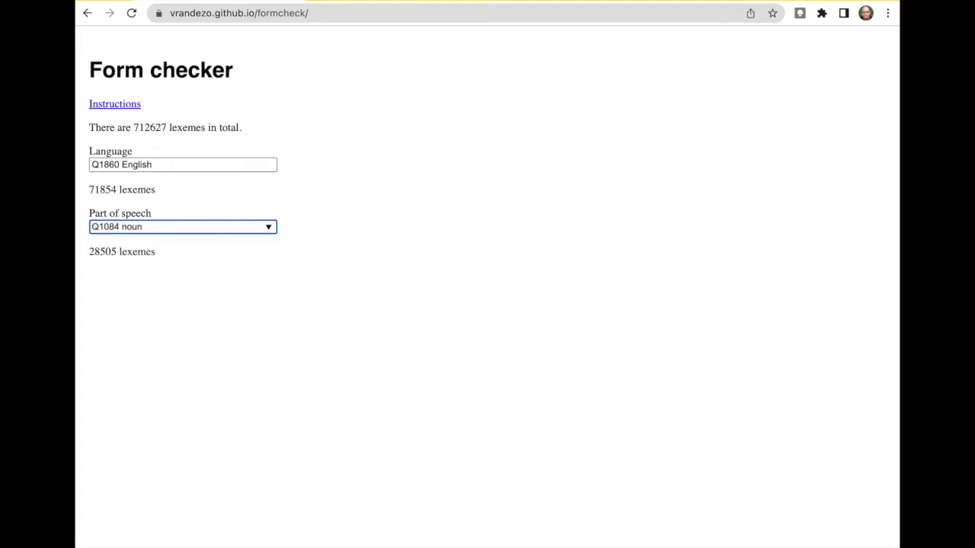
{"action": "key", "text": "Tab"}
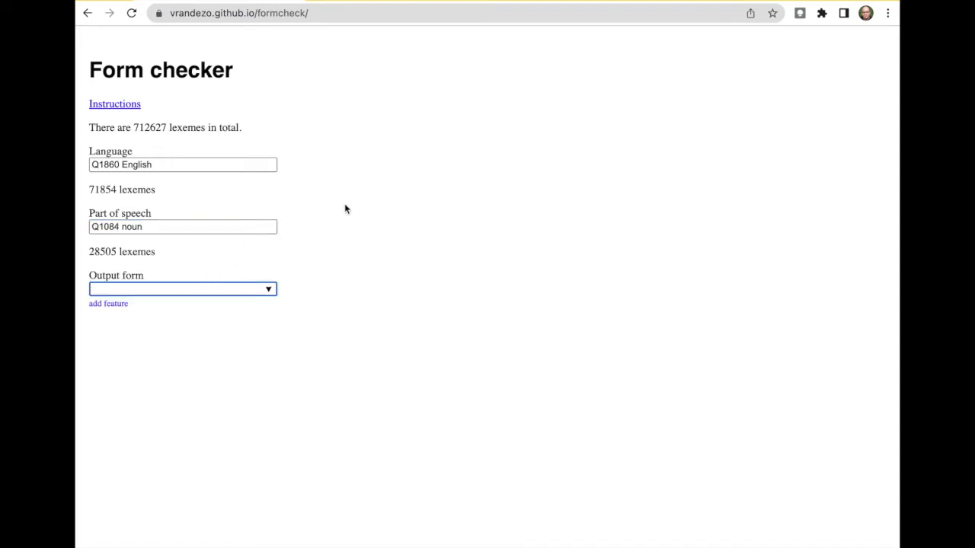
{"action": "type", "text": "plural"}
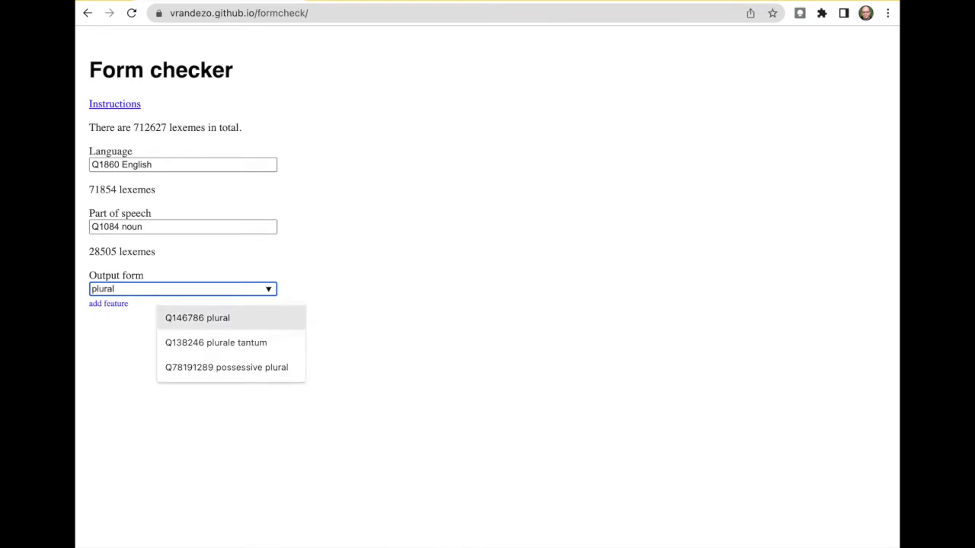
{"action": "key", "text": "Return"}
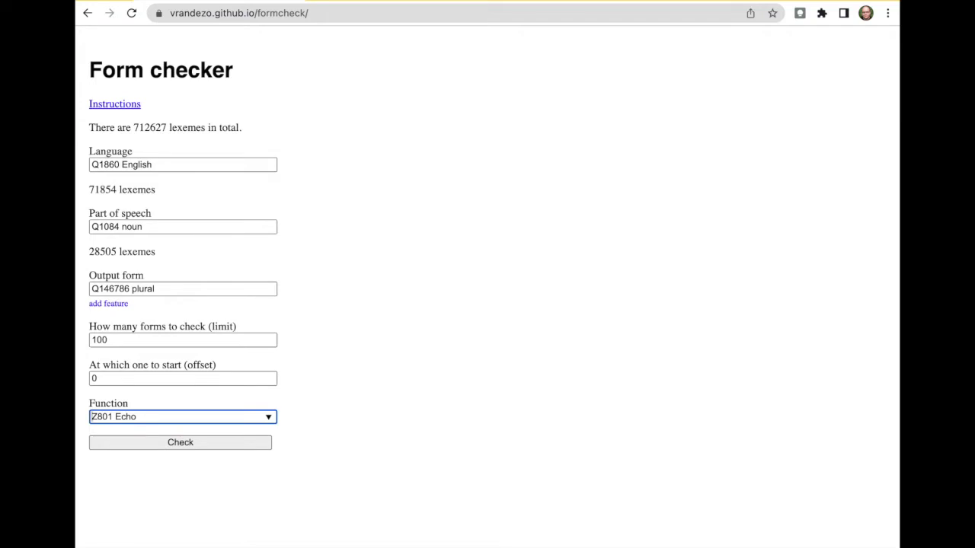
- Choose the function Z10210 Add s to end and run the check on the English plural forms
{"action": "key", "text": "ctrl+a"}
{"action": "type", "text": "add"}
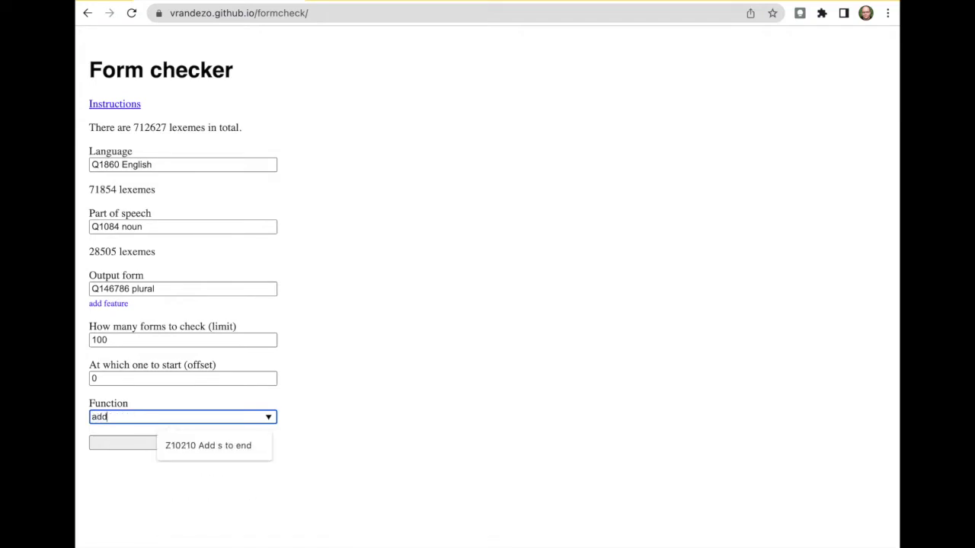
{"action": "left_click", "coordinate": [223, 448]}
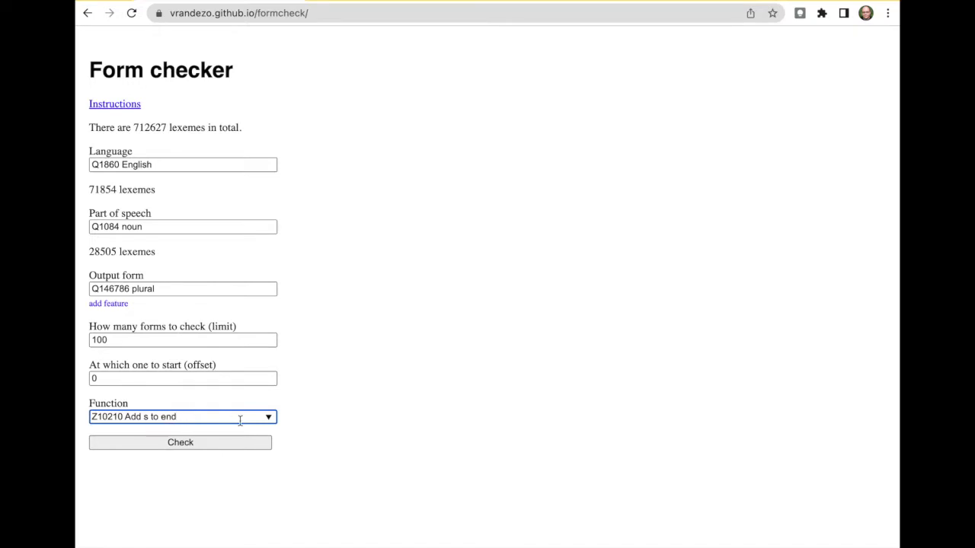
{"action": "left_click", "coordinate": [192, 449]}
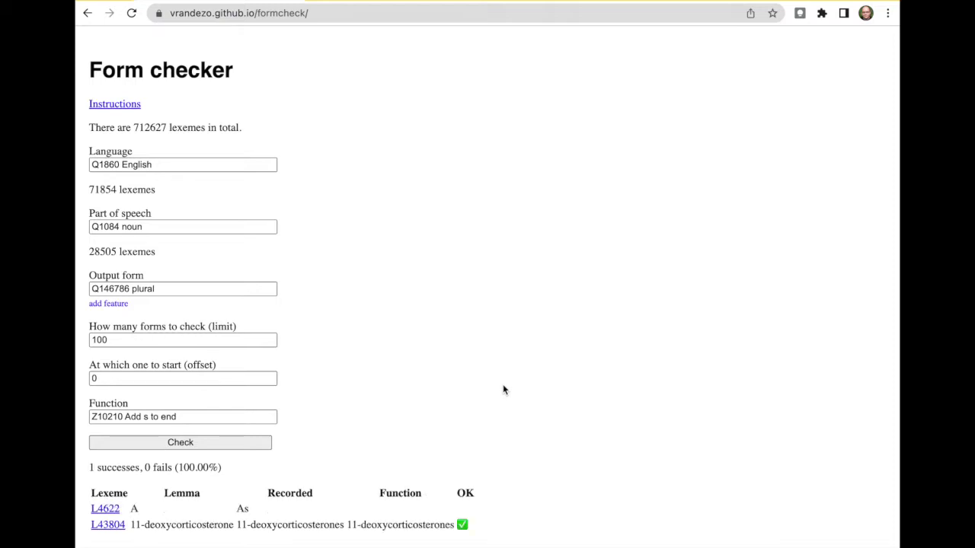
- Examine the check results, comparing the recorded English plurals with the function's output and the overall success rate
{"action": "scroll", "coordinate": [535, 424], "scroll_direction": "down", "scroll_amount": 1}
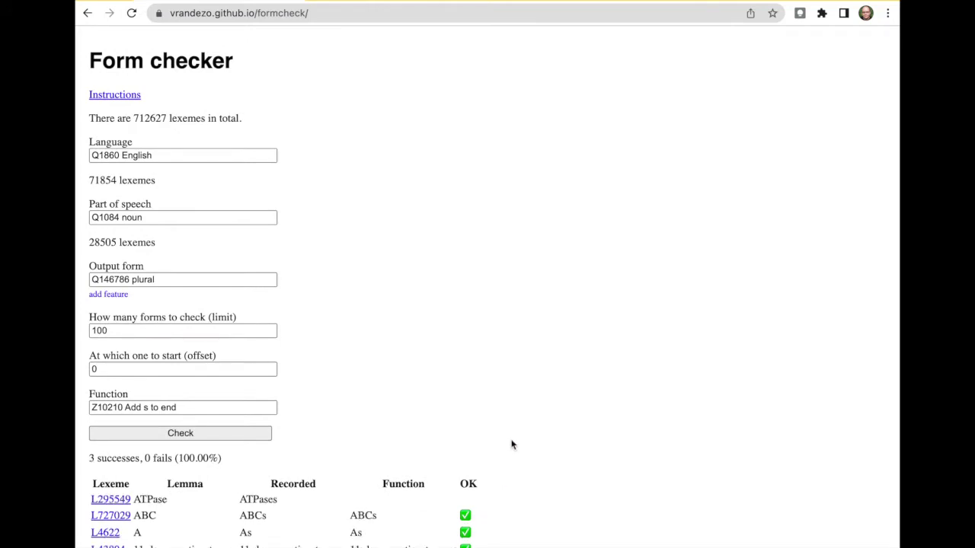
{"action": "scroll", "coordinate": [512, 445], "scroll_direction": "down", "scroll_amount": 1}
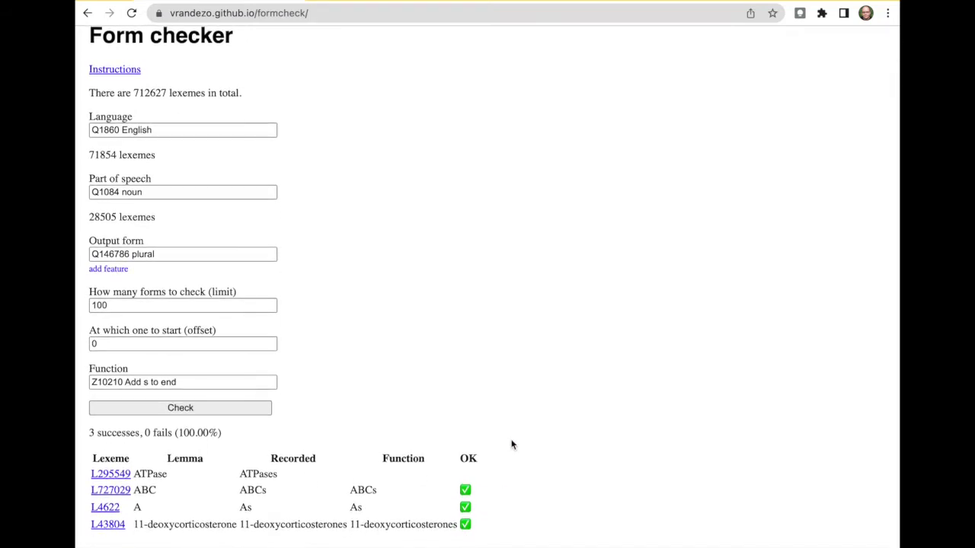
{"action": "scroll", "coordinate": [512, 444], "scroll_direction": "down", "scroll_amount": 1}
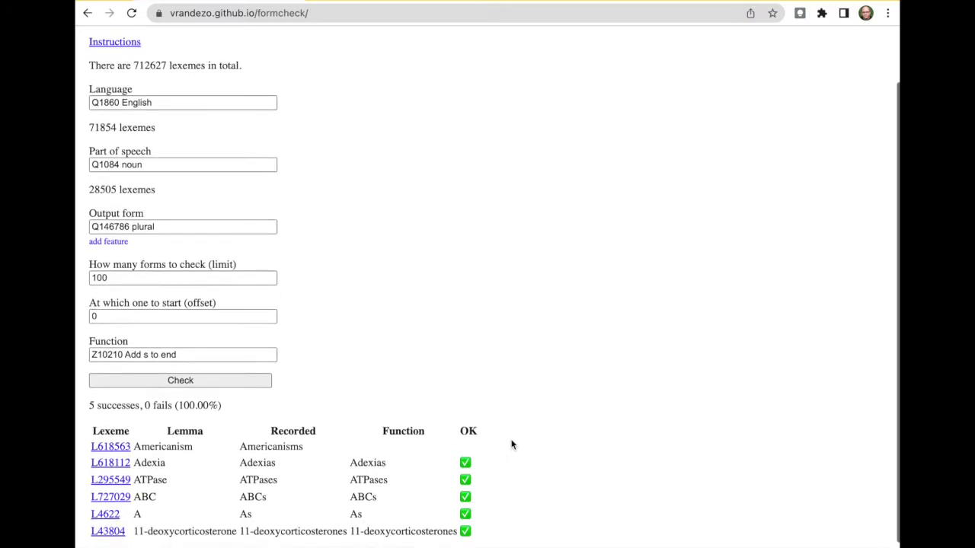
{"action": "scroll", "coordinate": [512, 445], "scroll_direction": "down", "scroll_amount": 1}
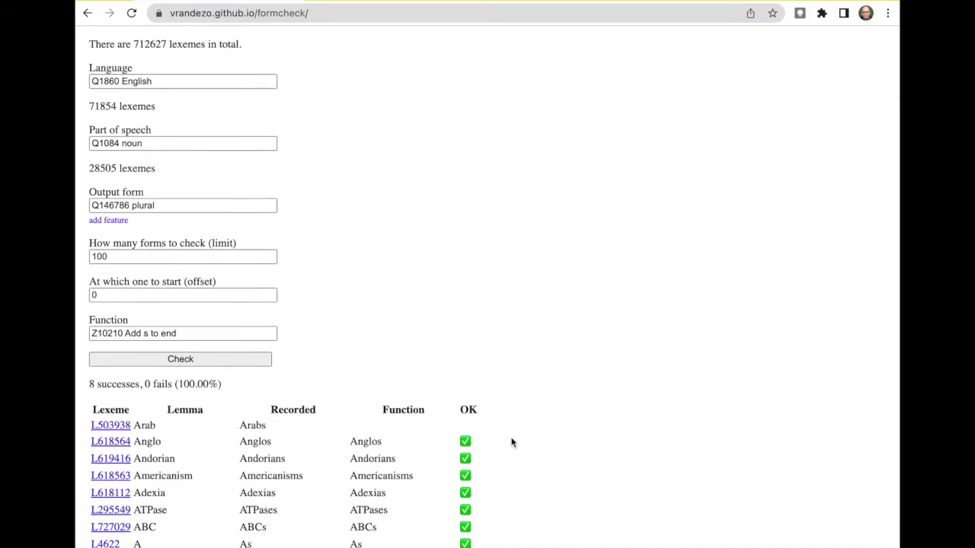
{"action": "scroll", "coordinate": [297, 272], "scroll_direction": "up", "scroll_amount": 3}
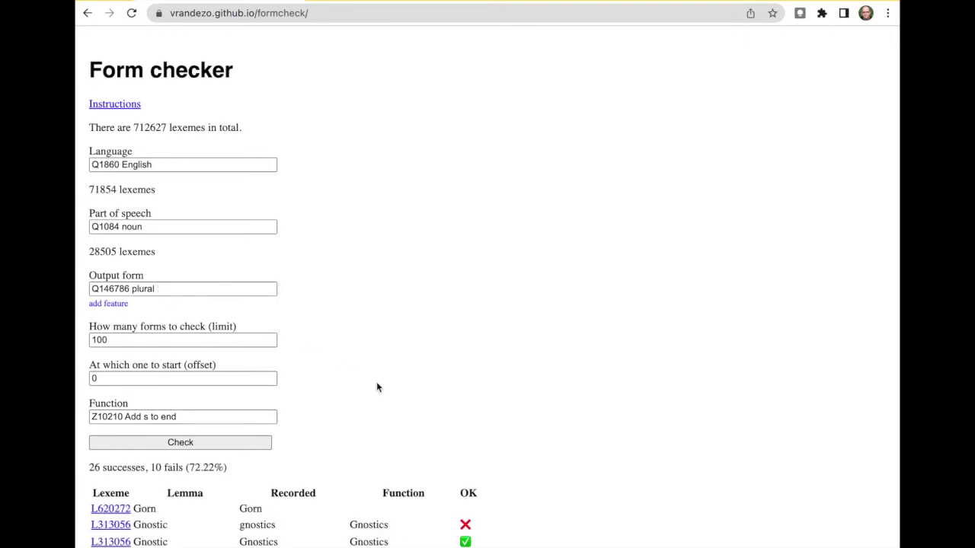
{"action": "scroll", "coordinate": [376, 387], "scroll_direction": "down", "scroll_amount": 8}
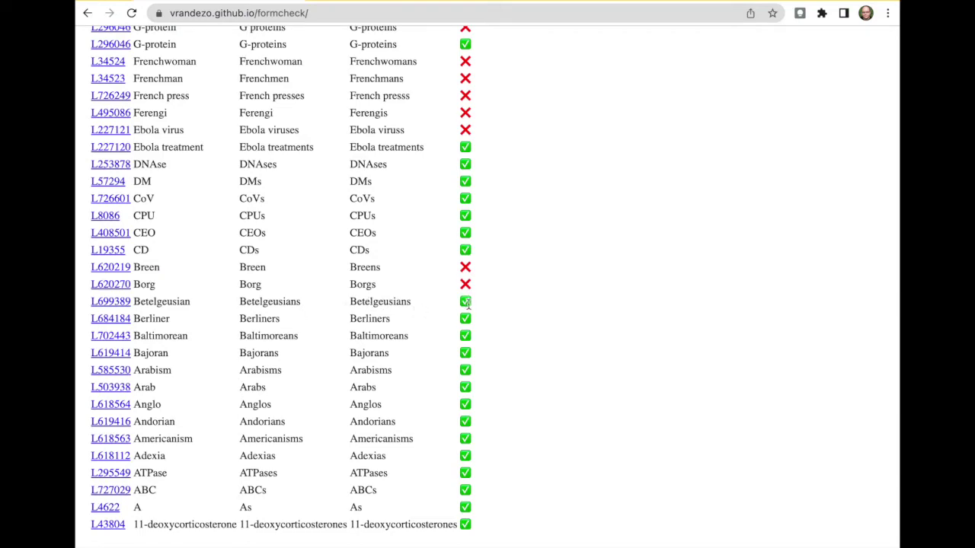
{"action": "scroll", "coordinate": [477, 303], "scroll_direction": "up", "scroll_amount": 5}
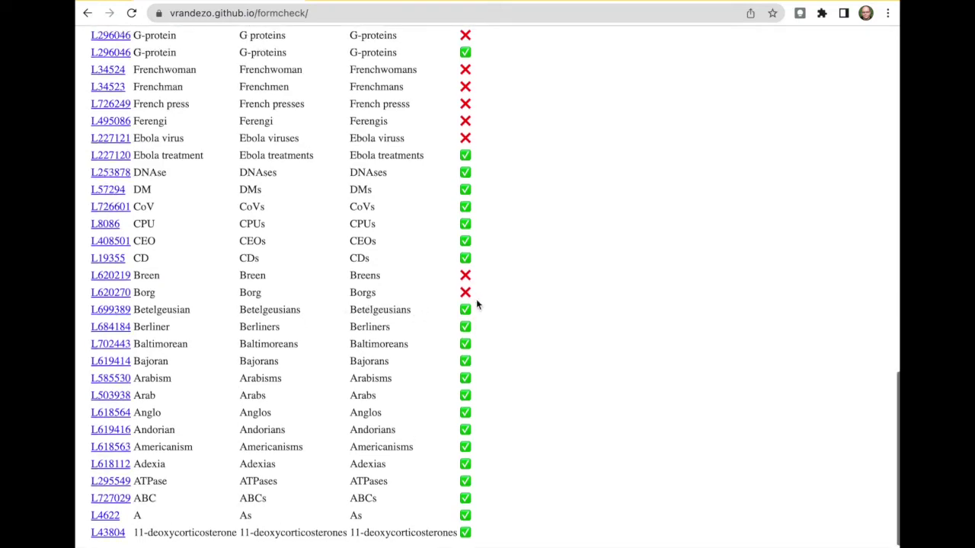
{"action": "scroll", "coordinate": [477, 303], "scroll_direction": "up", "scroll_amount": 6}
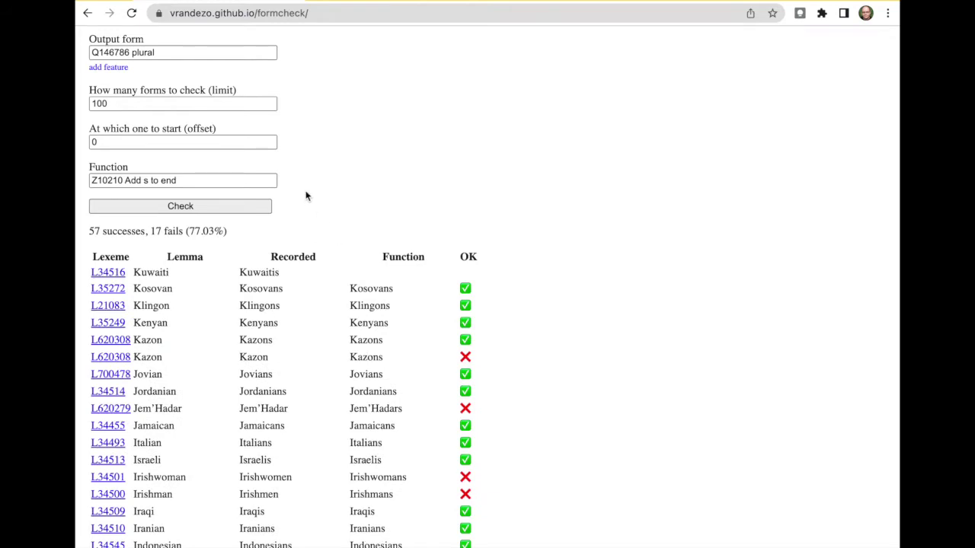
{"action": "scroll", "coordinate": [290, 163], "scroll_direction": "up", "scroll_amount": 2}
{"action": "scroll", "coordinate": [290, 167], "scroll_direction": "up", "scroll_amount": 1}
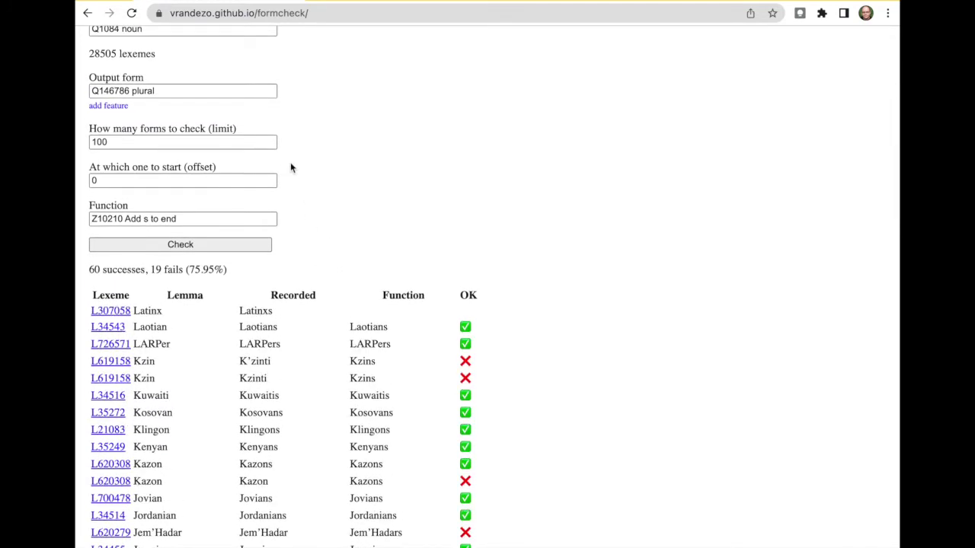
{"action": "scroll", "coordinate": [290, 168], "scroll_direction": "up", "scroll_amount": 5}
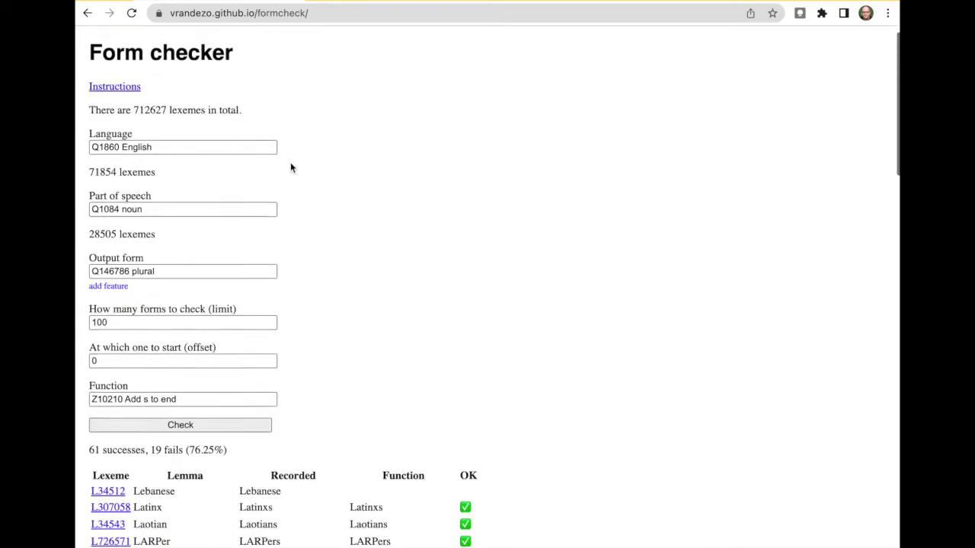
- Reload the form checker to start over and set the language to Q7737 Russian
{"action": "left_click", "coordinate": [131, 13]}
{"action": "type", "text": "RUssi"}
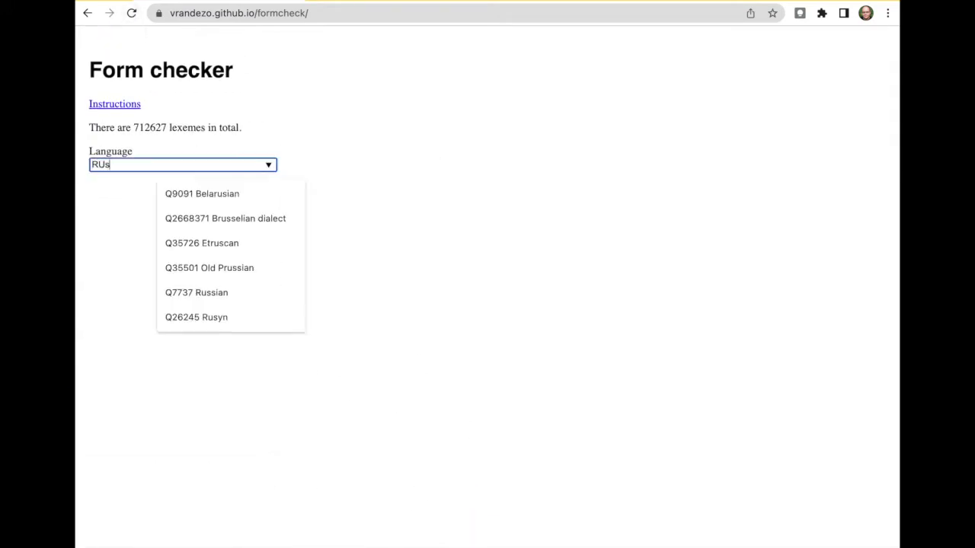
{"action": "key", "text": "Down"}
{"action": "key", "text": "Down"}
{"action": "key", "text": "Return"}
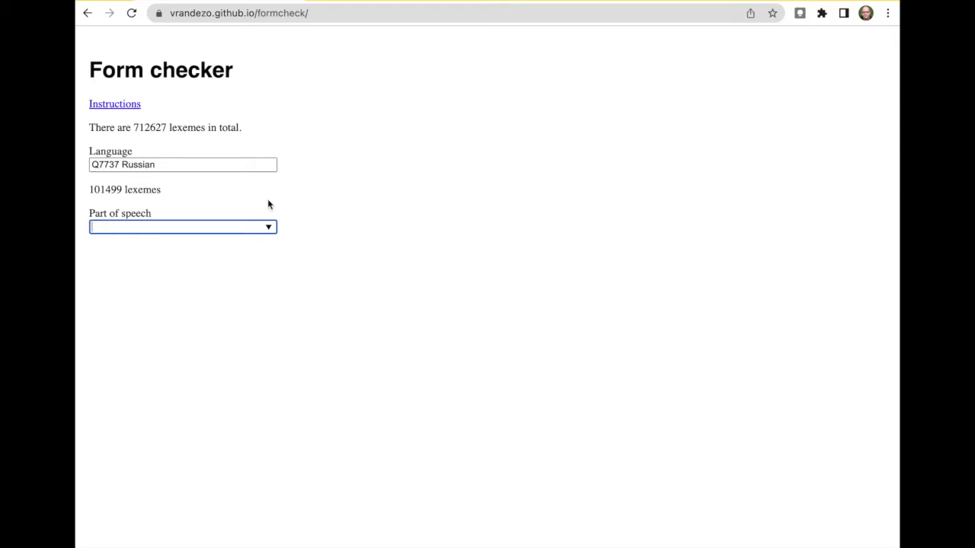
- Set the Russian check's part of speech to Q1084 noun and its output form to Q110786 singular
{"action": "type", "text": "nou"}
{"action": "key", "text": "Down"}
{"action": "key", "text": "Return"}
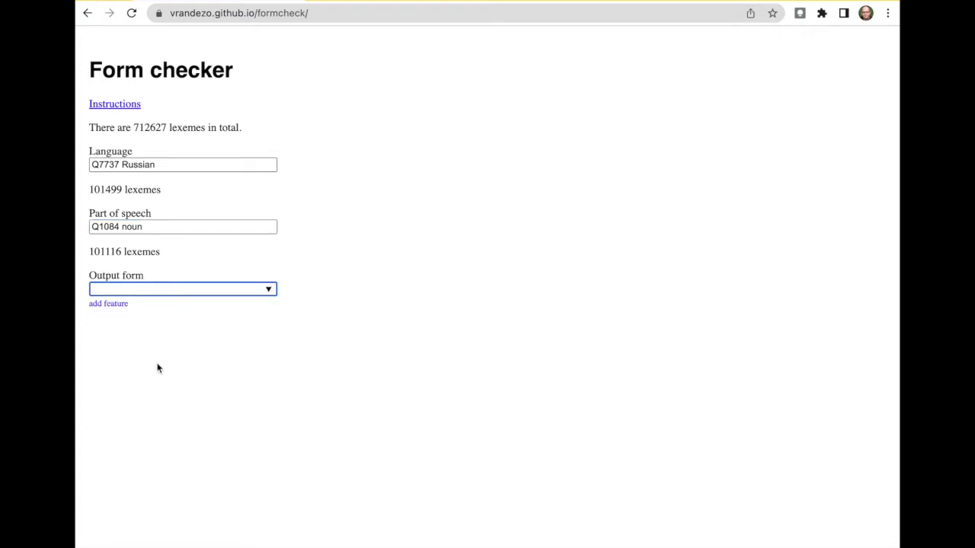
{"action": "type", "text": "singul"}
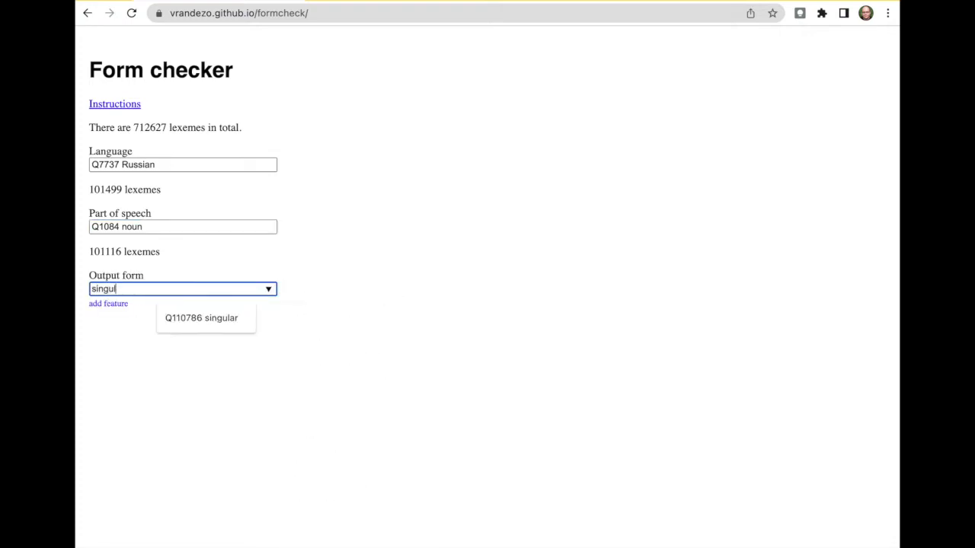
{"action": "key", "text": "Down"}
{"action": "key", "text": "Return"}
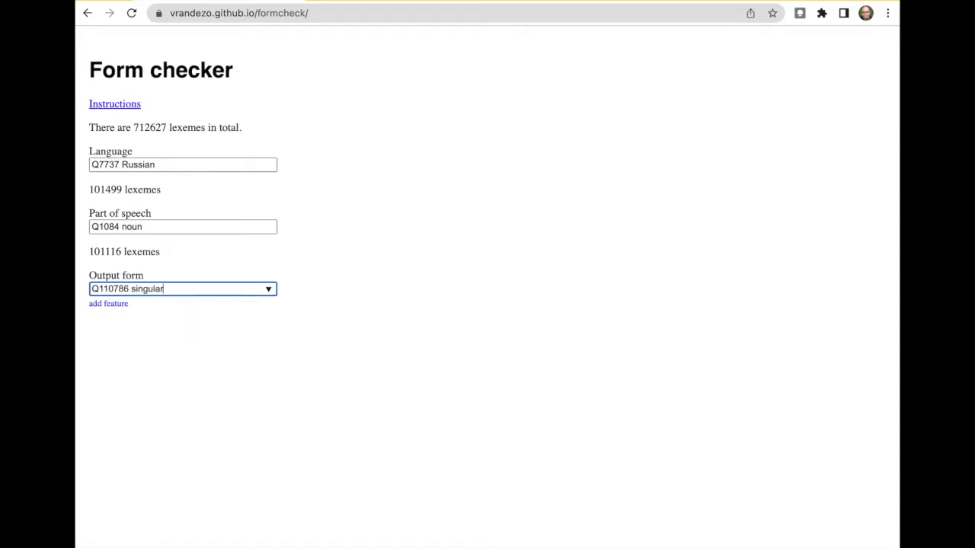
- Add Q131105 nominative case as a second feature of the output form
{"action": "left_click", "coordinate": [121, 304]}
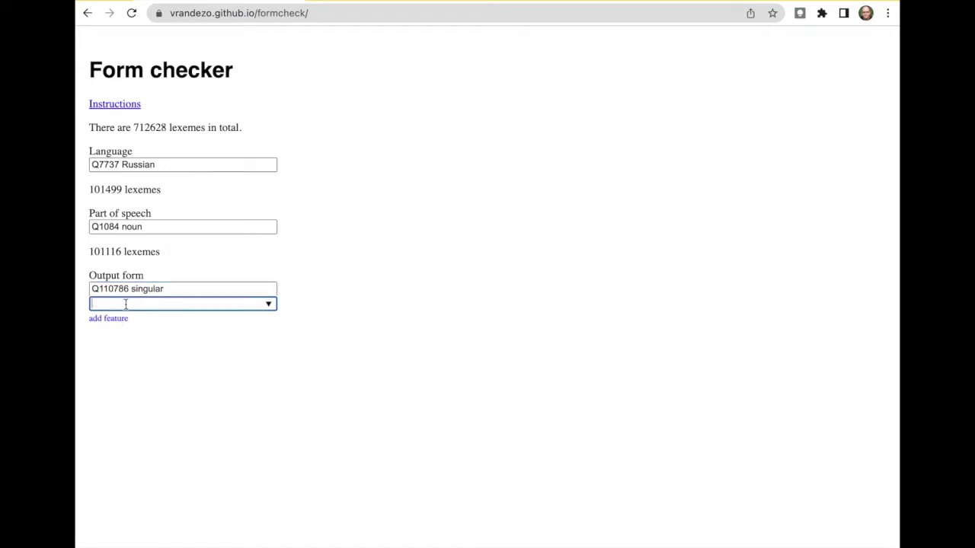
{"action": "type", "text": "an"}
{"action": "key", "text": "BackSpace"}
{"action": "key", "text": "BackSpace"}
{"action": "type", "text": "n"}
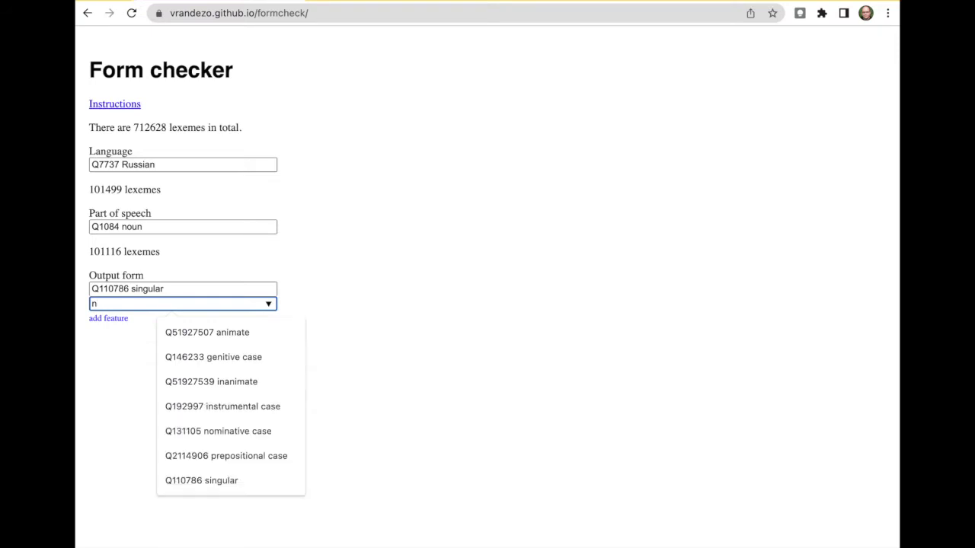
{"action": "type", "text": "omi"}
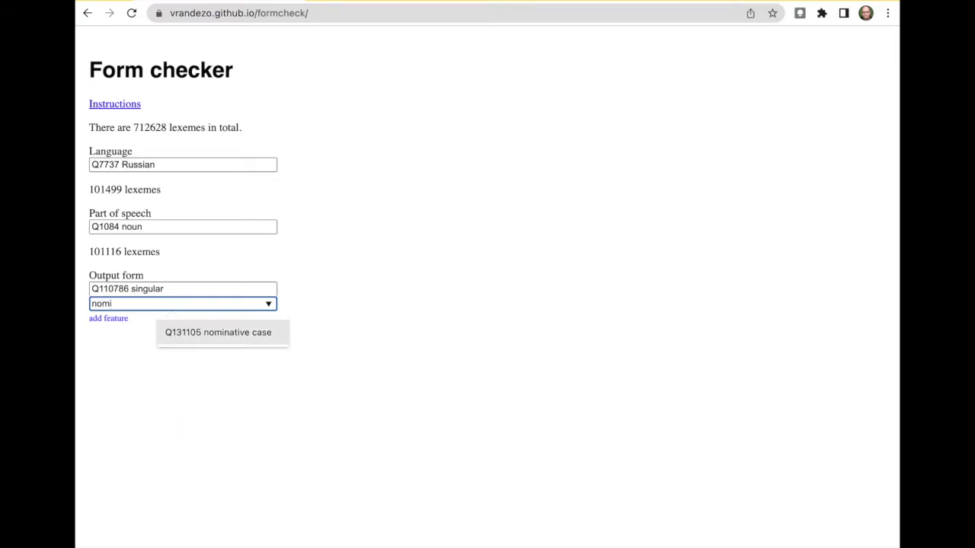
{"action": "key", "text": "Return"}
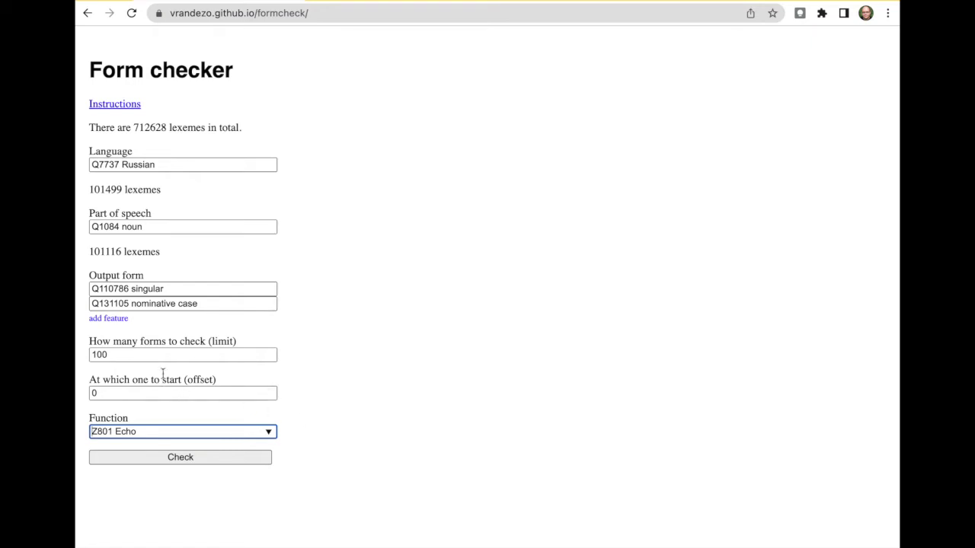
- Run the check on the Russian nominative singular forms with the Z801 Echo function and look through the results
{"action": "left_click", "coordinate": [186, 461]}
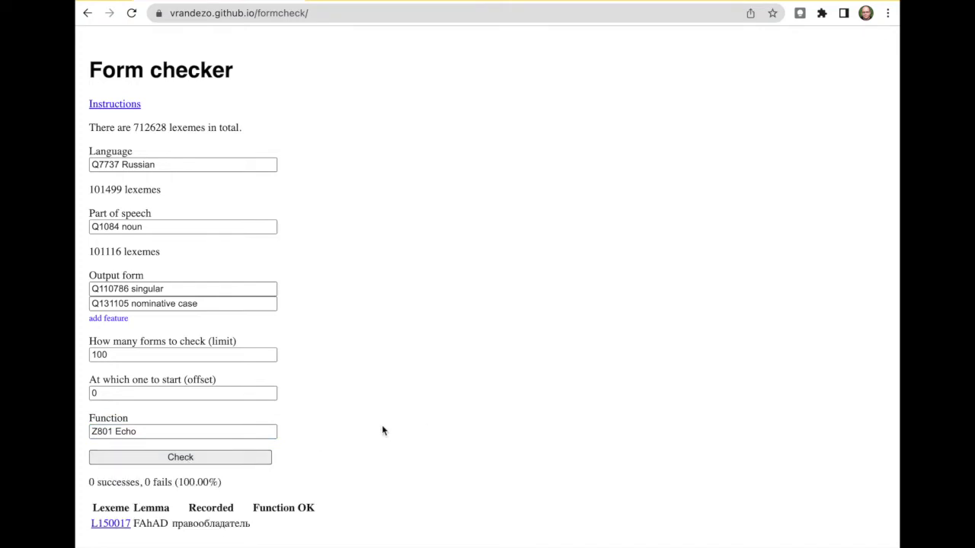
{"action": "scroll", "coordinate": [384, 431], "scroll_direction": "down", "scroll_amount": 3}
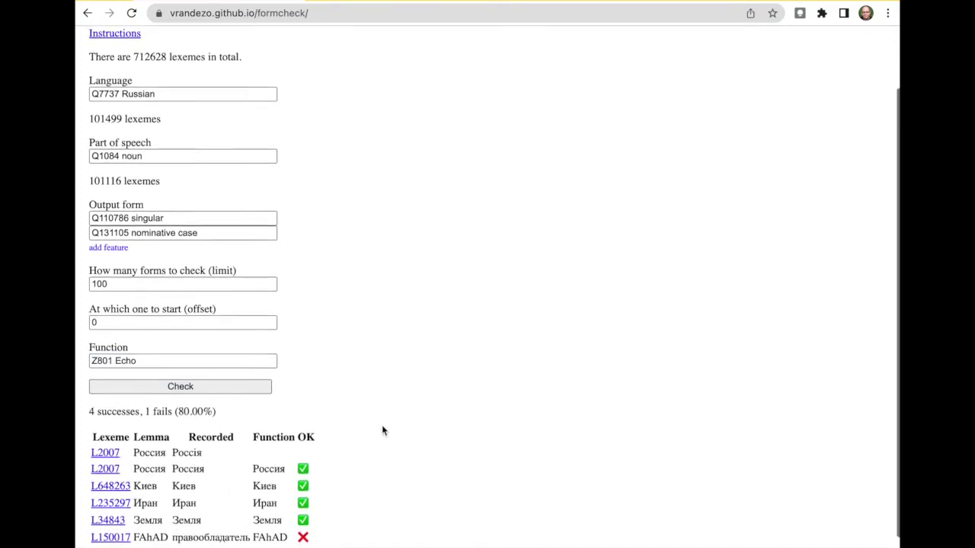
{"action": "scroll", "coordinate": [229, 507], "scroll_direction": "down", "scroll_amount": 2}
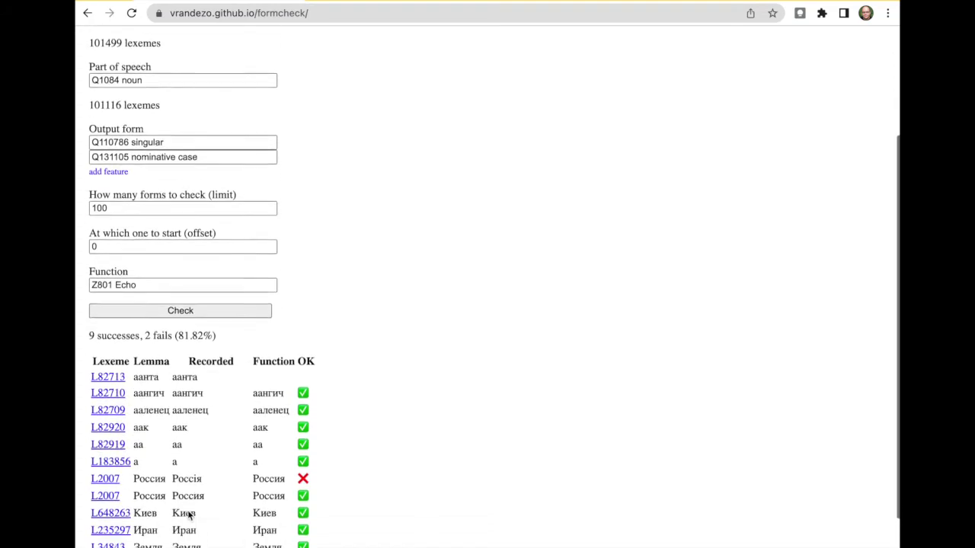
{"action": "scroll", "coordinate": [167, 491], "scroll_direction": "down", "scroll_amount": 2}
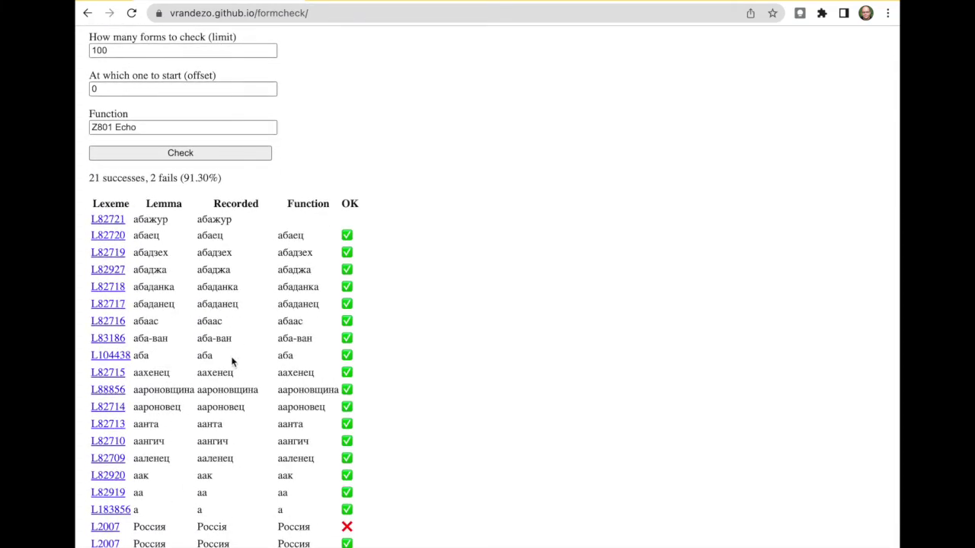
{"action": "scroll", "coordinate": [259, 464], "scroll_direction": "down", "scroll_amount": 3}
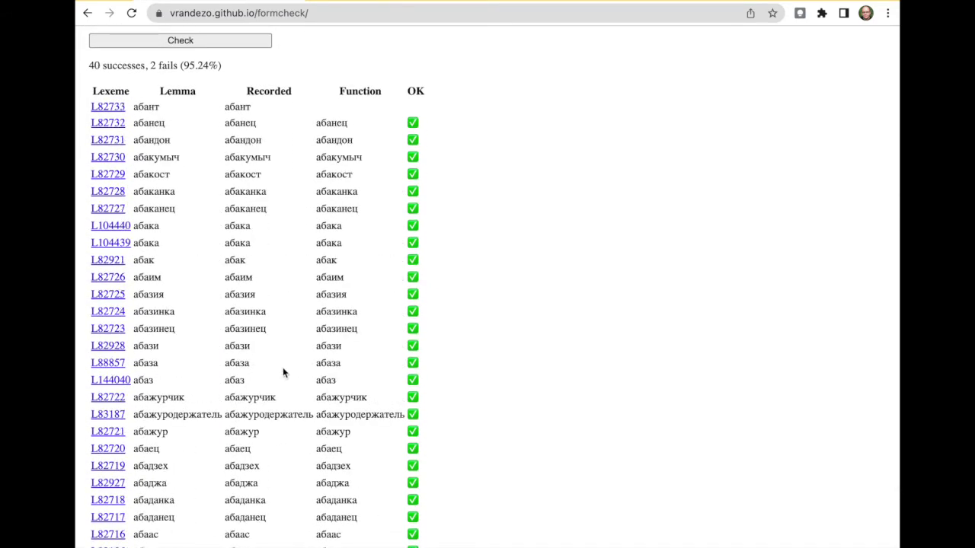
- Open the mismatched lexeme L150017 from the Russian results in a new tab and switch to it
{"action": "scroll", "coordinate": [326, 461], "scroll_direction": "down", "scroll_amount": 5}
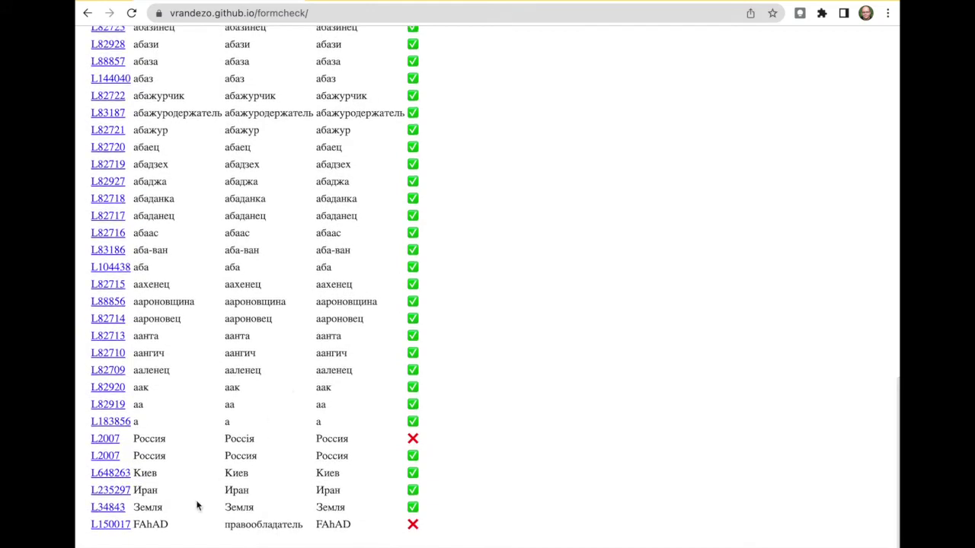
{"action": "right_click", "coordinate": [112, 527]}
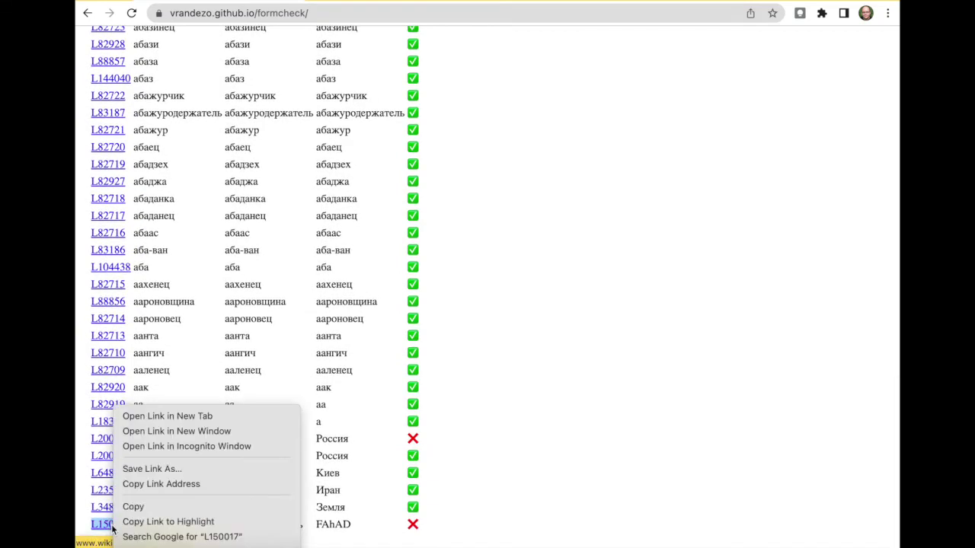
{"action": "left_click", "coordinate": [173, 418]}
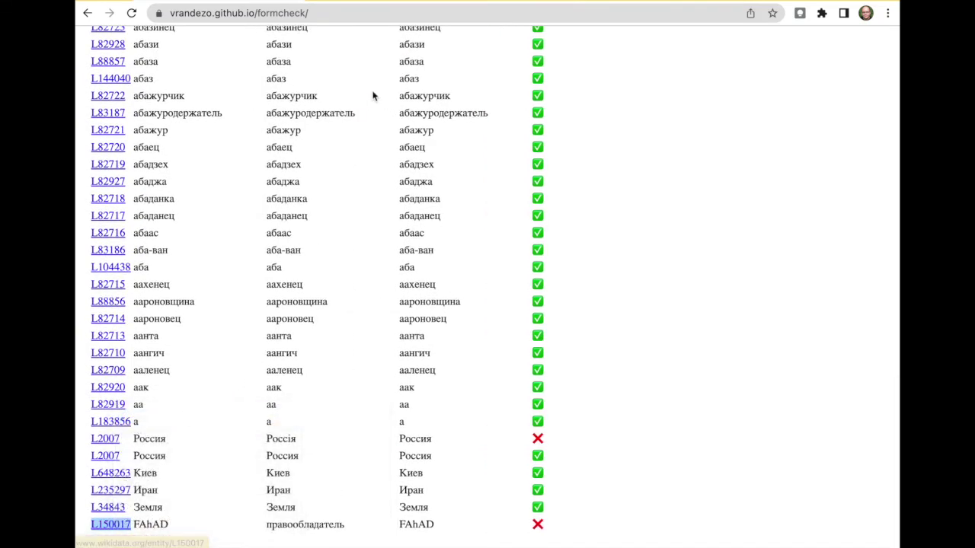
{"action": "left_click", "coordinate": [375, 2]}
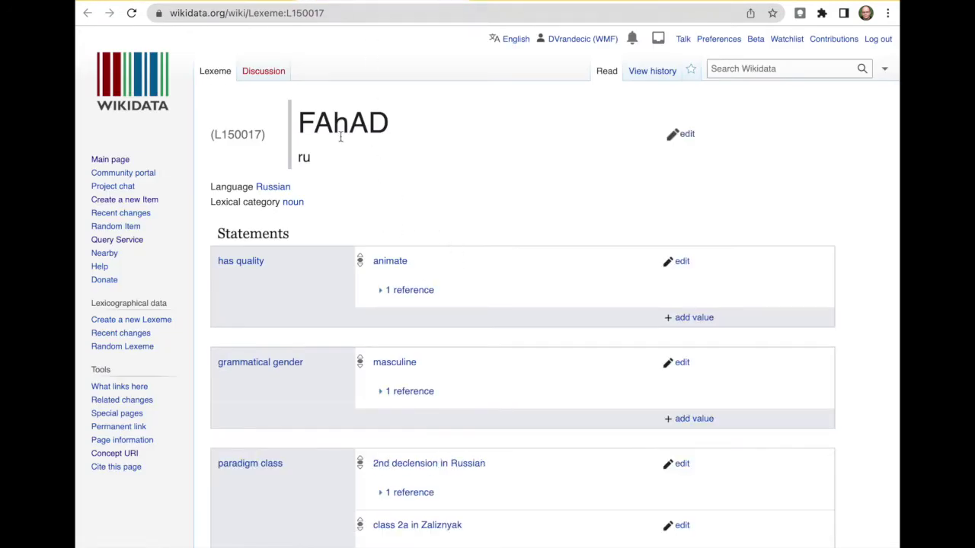
- Look through the statements and forms of L150017, and open its revision history to compare the 2 May 2022 edit with the preceding revision
{"action": "scroll", "coordinate": [410, 199], "scroll_direction": "down", "scroll_amount": 5}
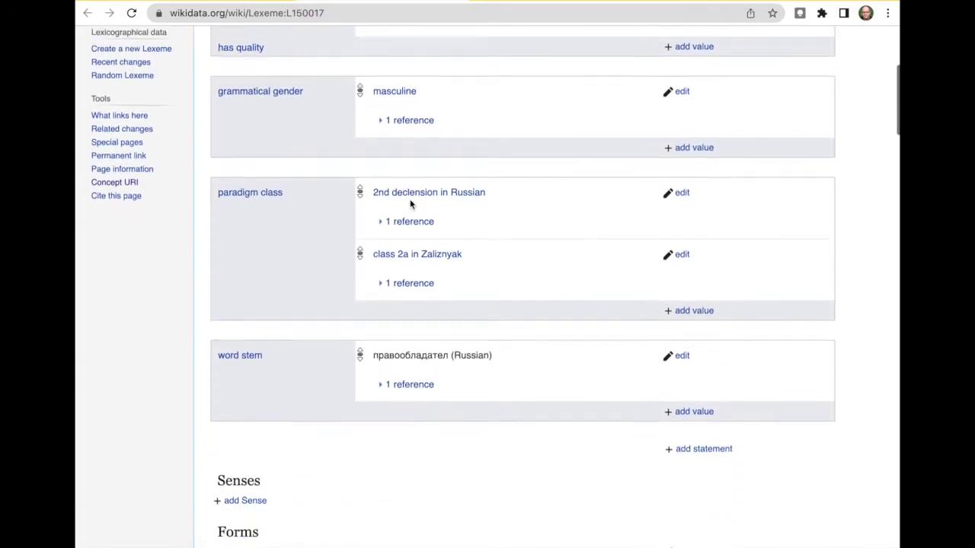
{"action": "scroll", "coordinate": [410, 198], "scroll_direction": "down", "scroll_amount": 1}
{"action": "scroll", "coordinate": [425, 356], "scroll_direction": "down", "scroll_amount": 1}
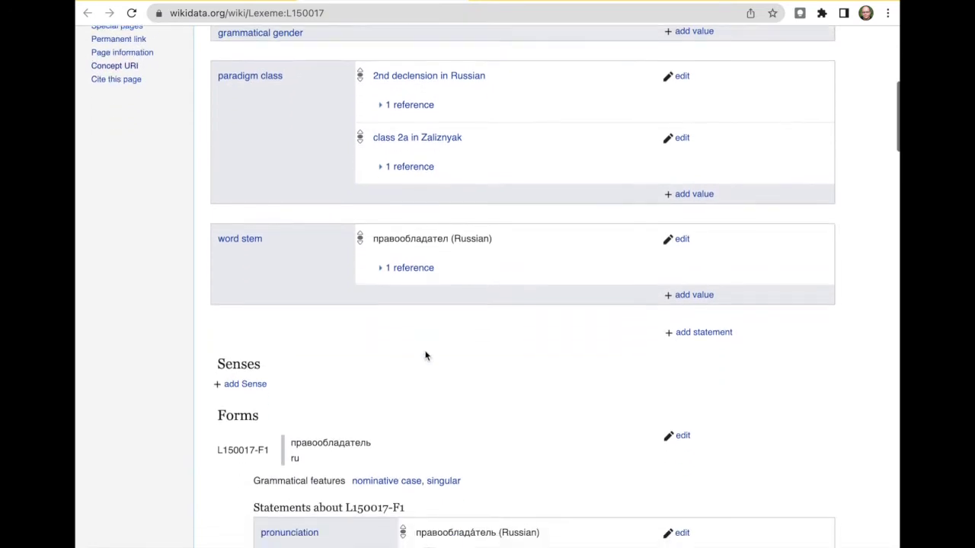
{"action": "scroll", "coordinate": [425, 355], "scroll_direction": "down", "scroll_amount": 3}
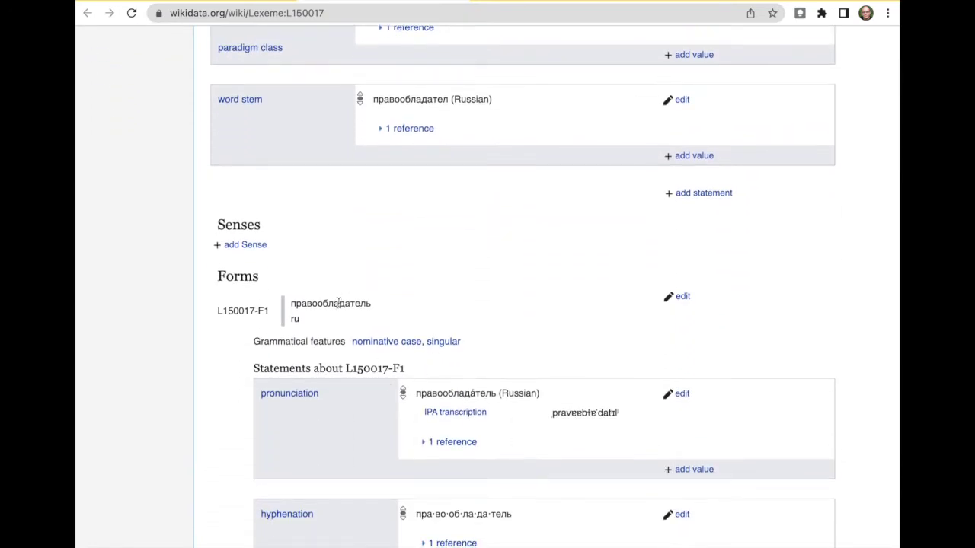
{"action": "scroll", "coordinate": [515, 258], "scroll_direction": "up", "scroll_amount": 10}
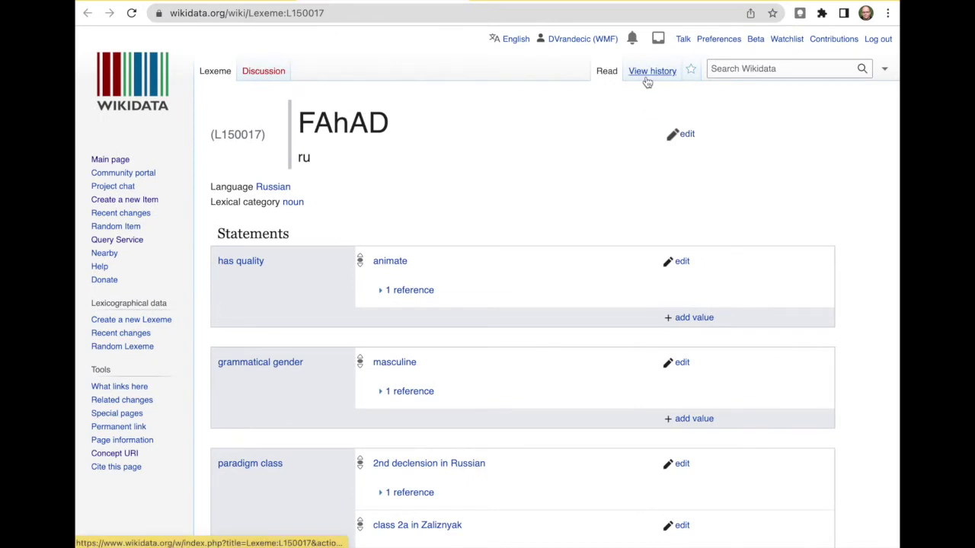
{"action": "left_click", "coordinate": [647, 80]}
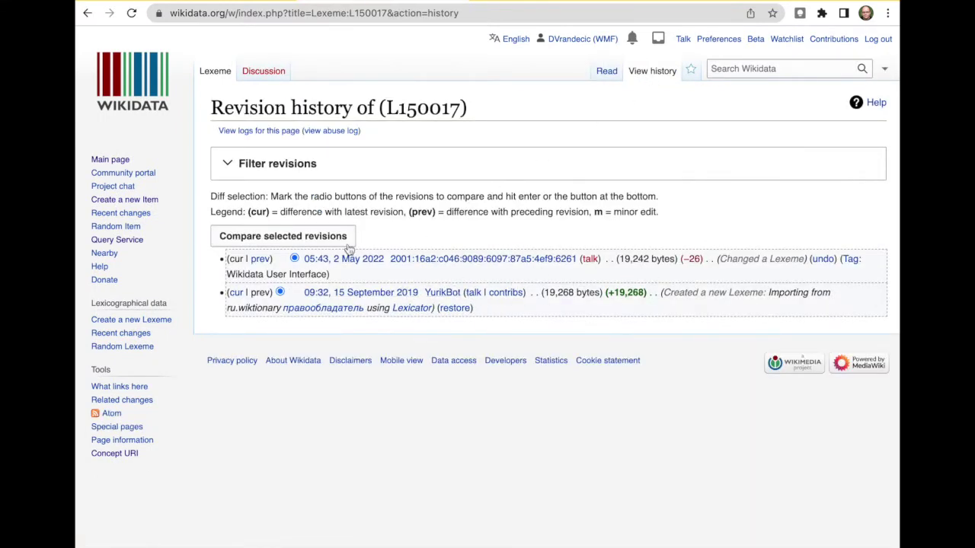
{"action": "left_click", "coordinate": [259, 261]}
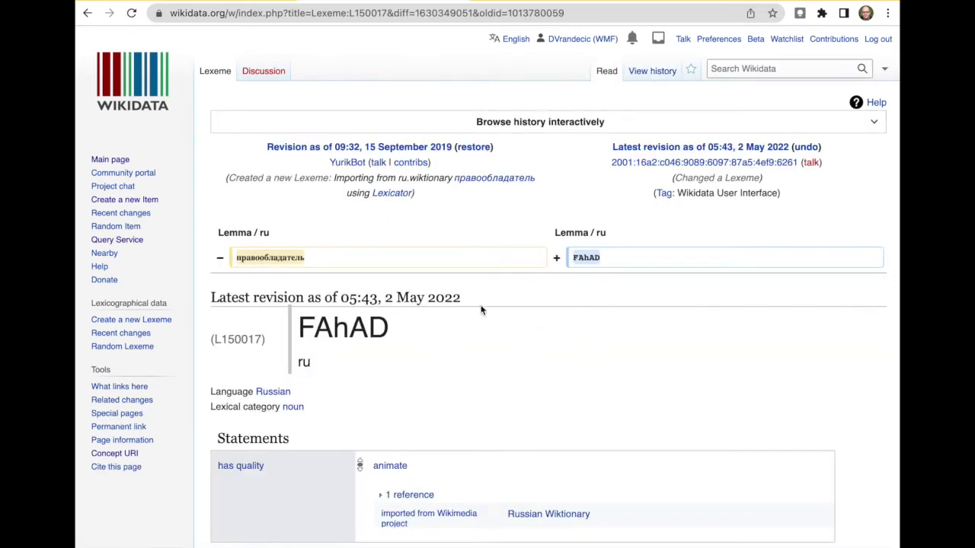
- Undo the 2 May 2022 edit of L150017 to restore the lemma правообладатель, and save the page
{"action": "scroll", "coordinate": [480, 310], "scroll_direction": "down", "scroll_amount": 20}
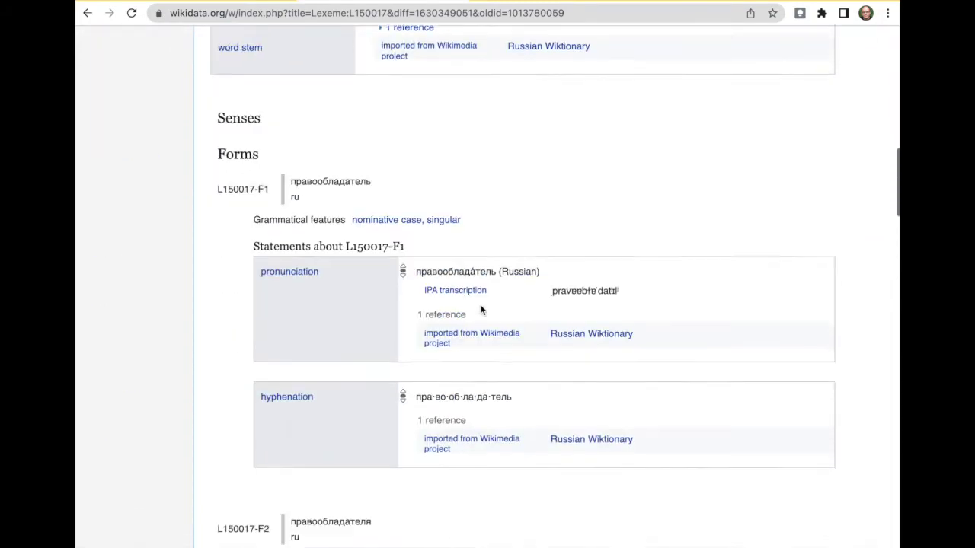
{"action": "scroll", "coordinate": [481, 310], "scroll_direction": "up", "scroll_amount": 20}
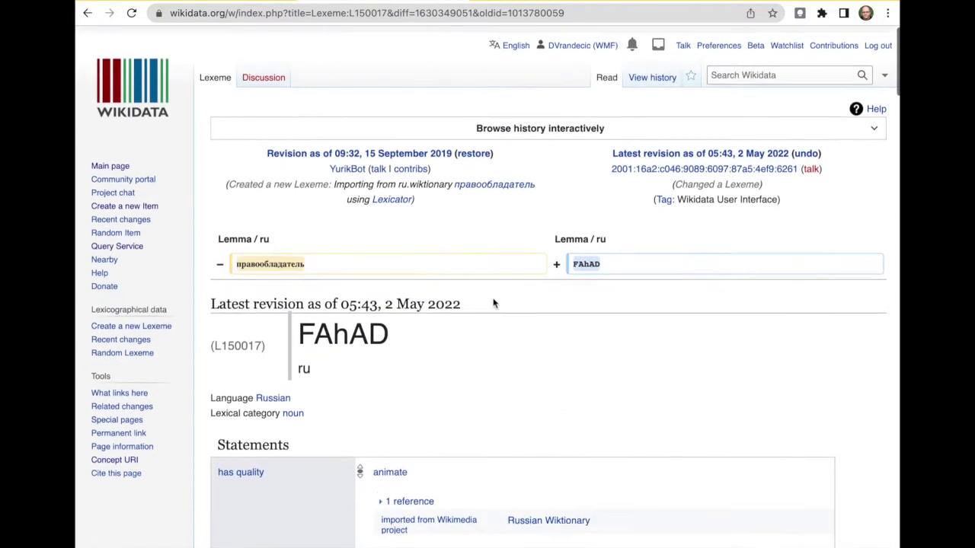
{"action": "left_click", "coordinate": [806, 147]}
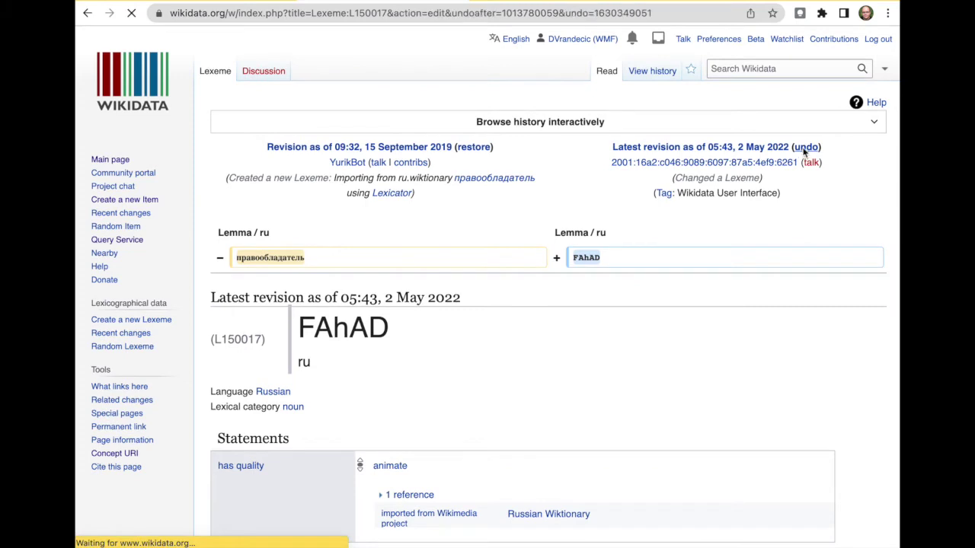
{"action": "left_click", "coordinate": [275, 324]}
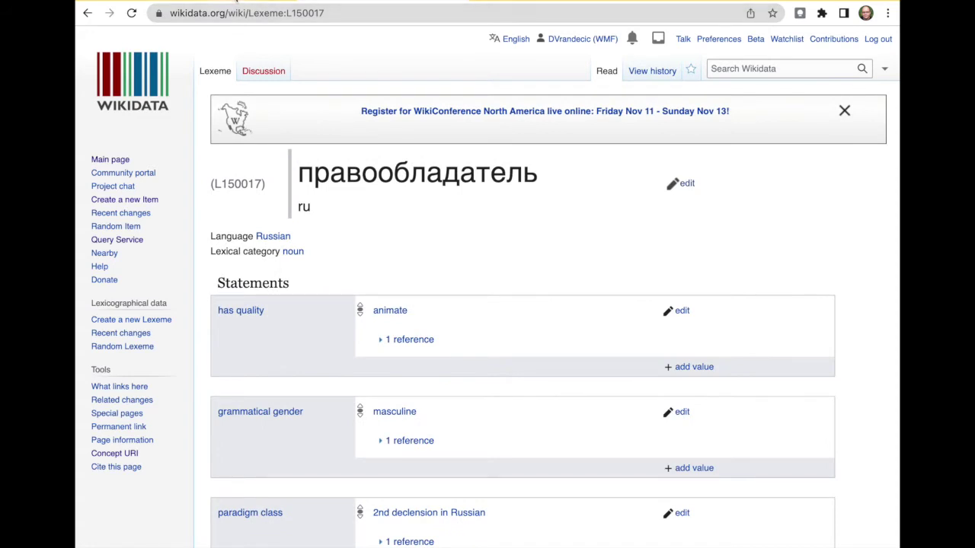
- Return to the Form checker and look through the Russian results for other mismatches
{"action": "left_click", "coordinate": [236, 2]}
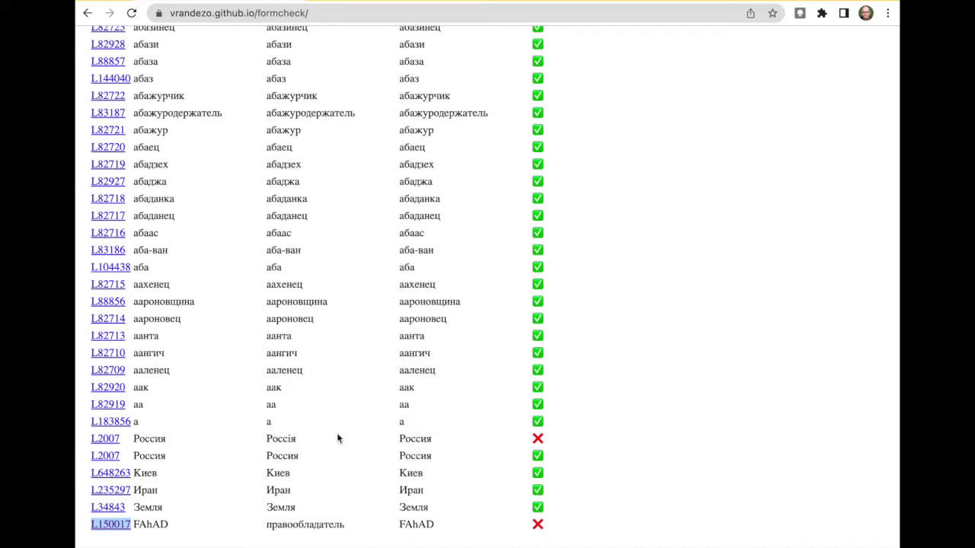
{"action": "scroll", "coordinate": [337, 432], "scroll_direction": "up", "scroll_amount": 10}
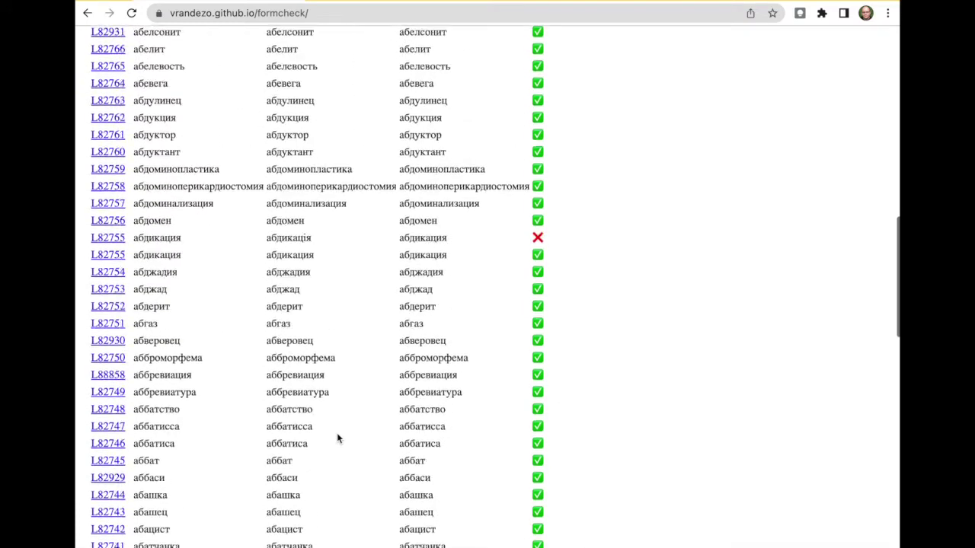
{"action": "scroll", "coordinate": [337, 436], "scroll_direction": "up", "scroll_amount": 3}
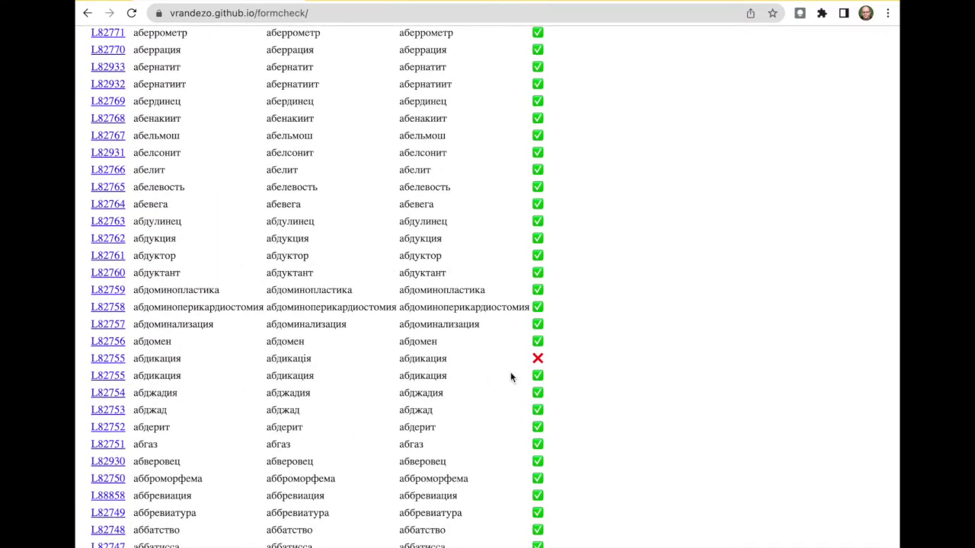
{"action": "scroll", "coordinate": [400, 354], "scroll_direction": "up", "scroll_amount": 1}
{"action": "scroll", "coordinate": [399, 354], "scroll_direction": "up", "scroll_amount": 7}
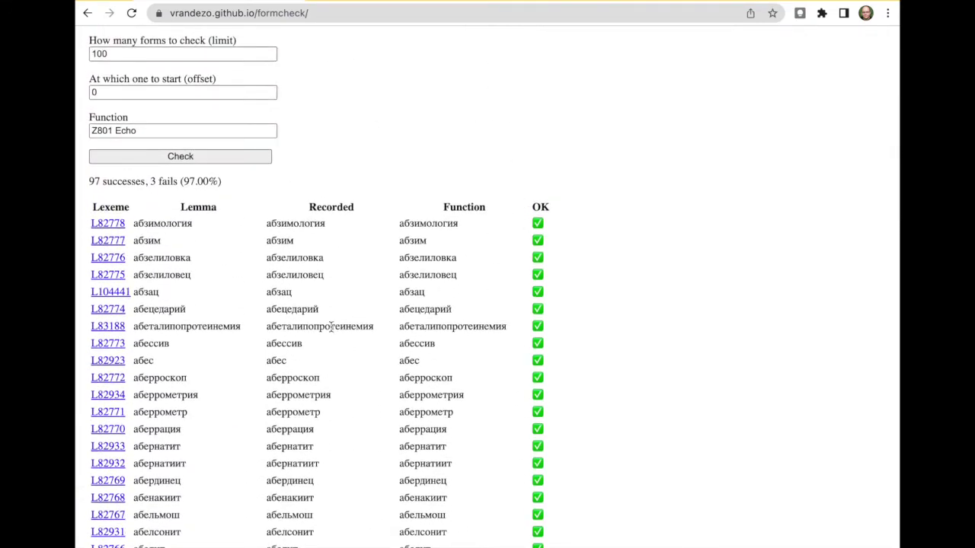
{"action": "scroll", "coordinate": [331, 326], "scroll_direction": "up", "scroll_amount": 7}
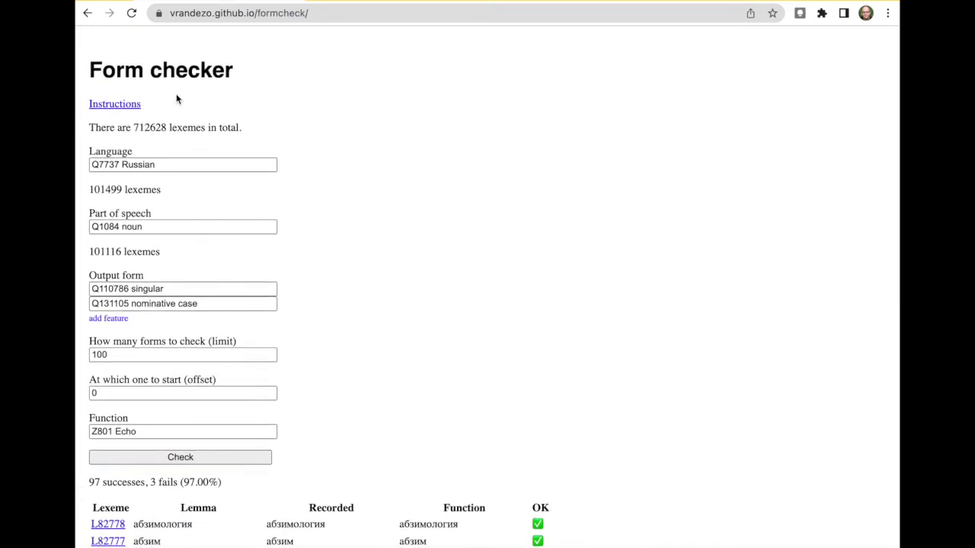
- Change the Form checker's language to Q8798 Ukrainian
{"action": "left_click", "coordinate": [184, 165]}
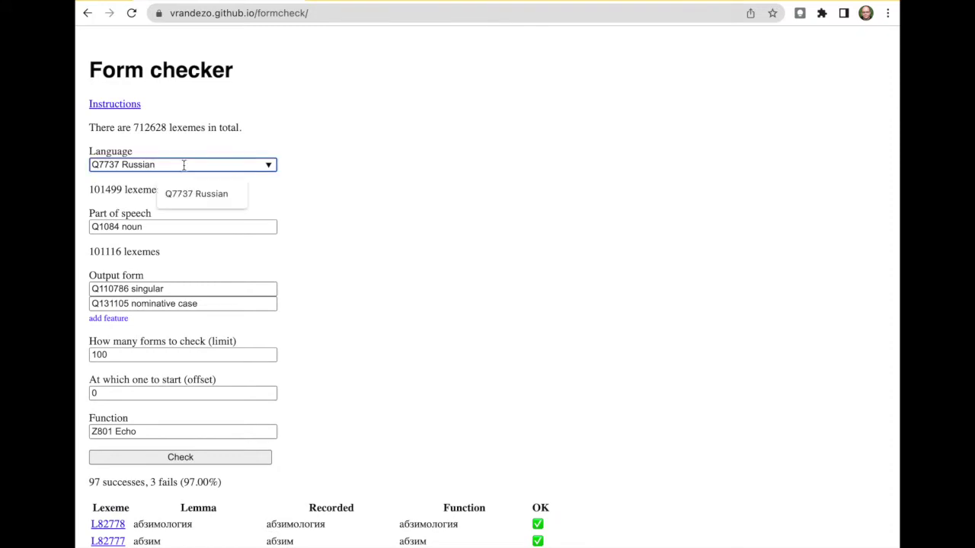
{"action": "key", "text": "super+a"}
{"action": "key", "text": "BackSpace"}
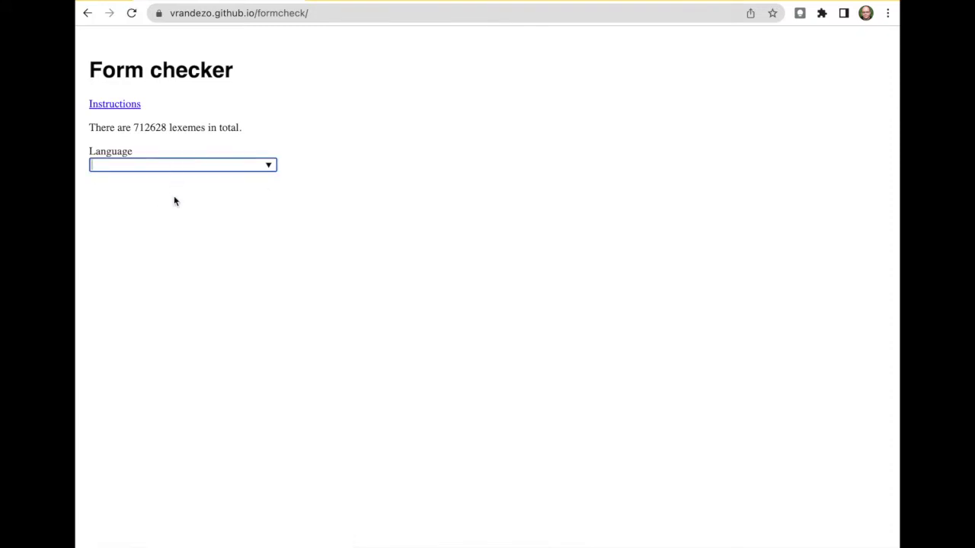
{"action": "type", "text": "Ukrai"}
{"action": "key", "text": "Down"}
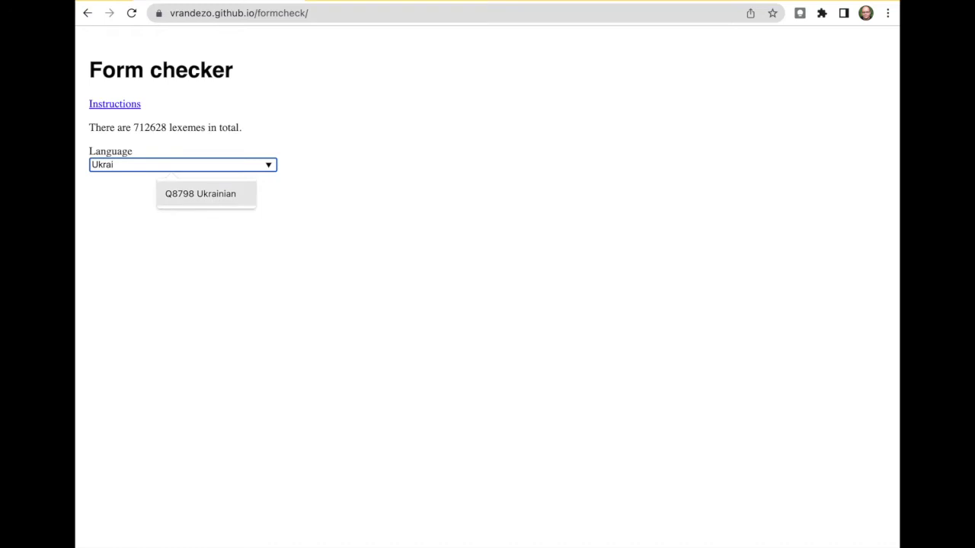
{"action": "key", "text": "Return"}
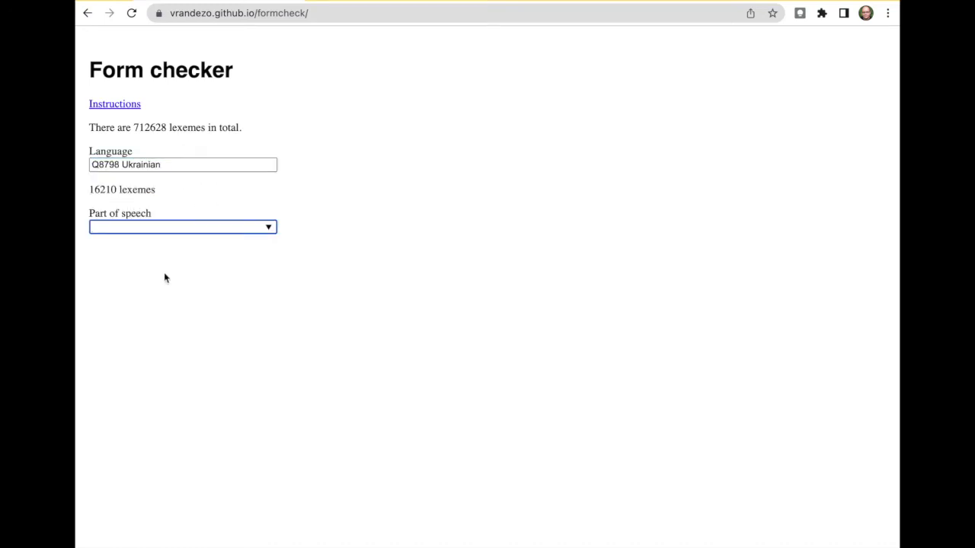
- Try Q1084 noun and Q24905 verb as the part of speech for the Ukrainian lexemes
{"action": "type", "text": "noun"}
{"action": "key", "text": "Down"}
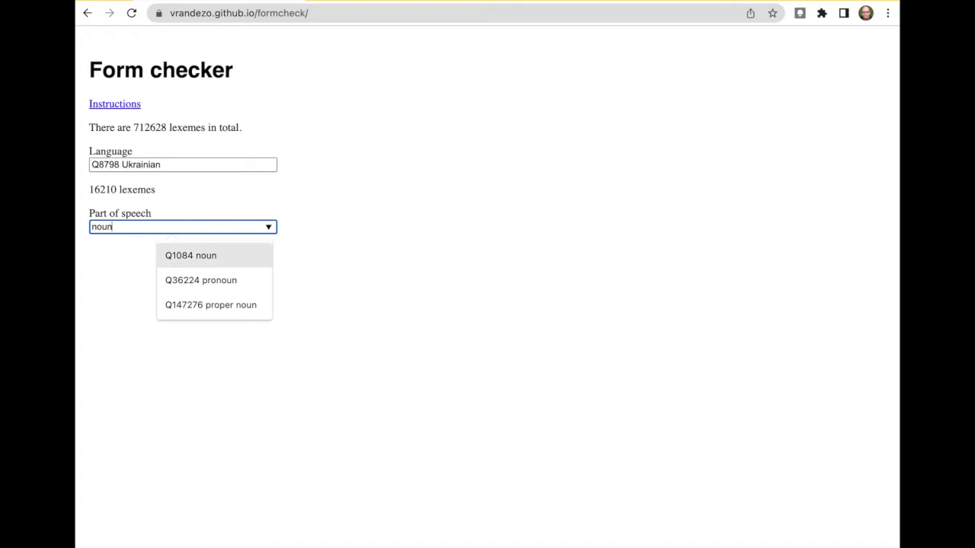
{"action": "key", "text": "Return"}
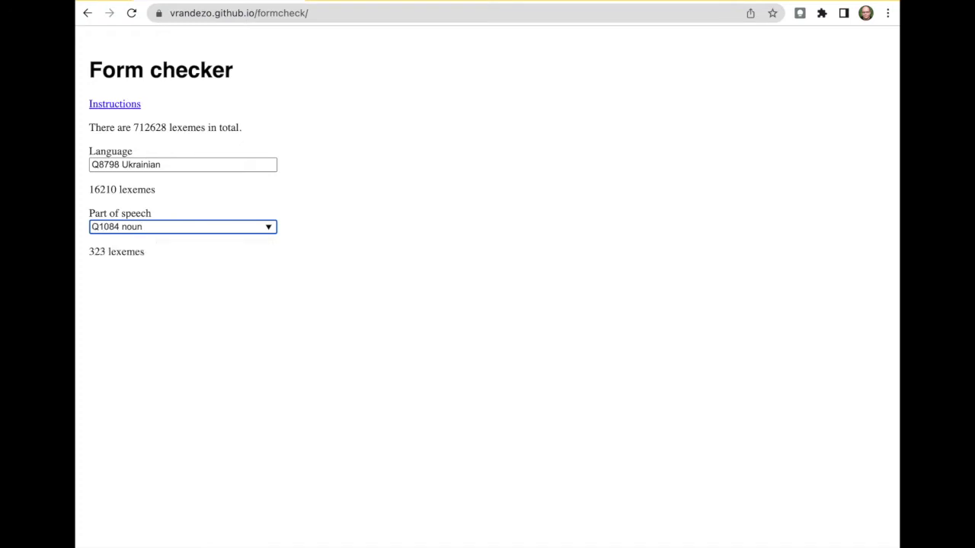
{"action": "left_click", "coordinate": [160, 228]}
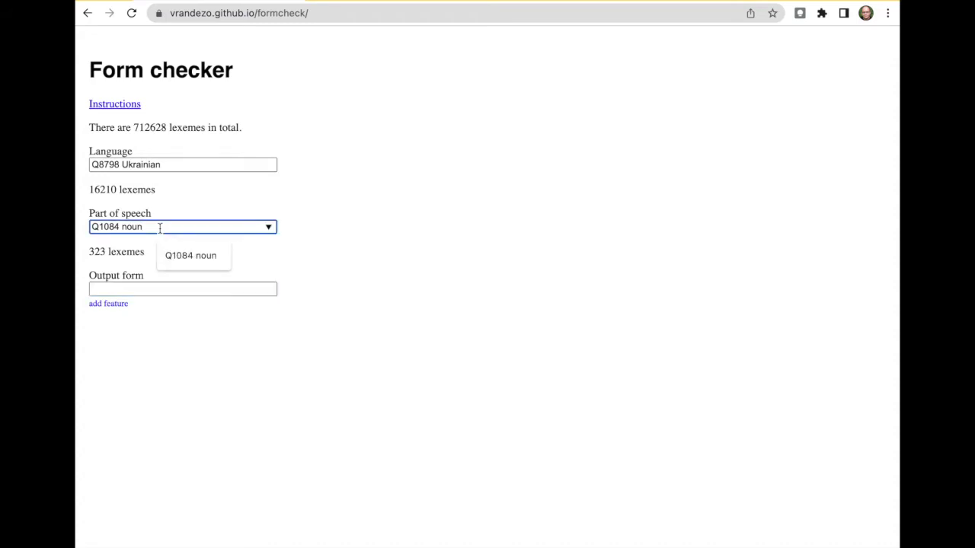
{"action": "key", "text": "ctrl+a"}
{"action": "type", "text": "verb"}
{"action": "key", "text": "Down"}
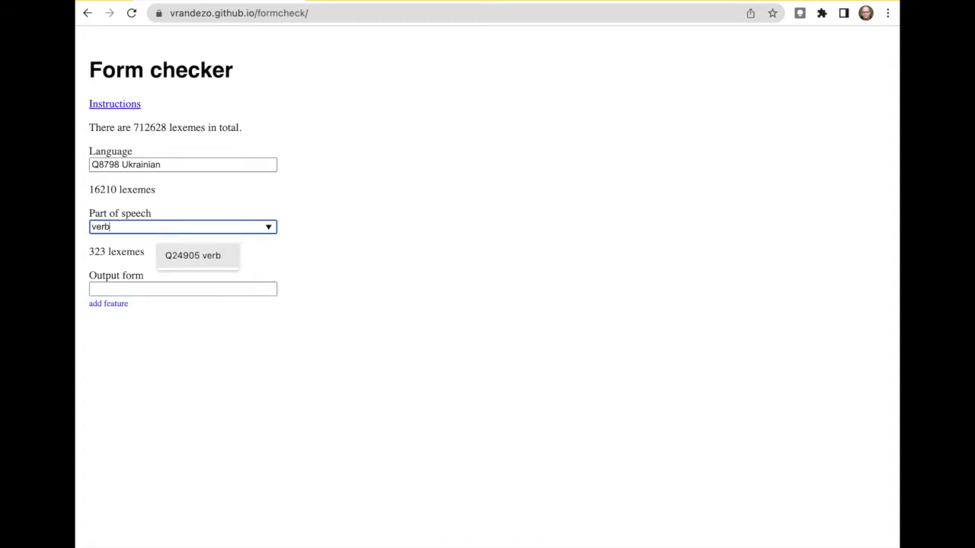
{"action": "key", "text": "Return"}
{"action": "key", "text": "Tab"}
- Set the part of speech for the Ukrainian check to Q34698 adjective
{"action": "left_click", "coordinate": [163, 230]}
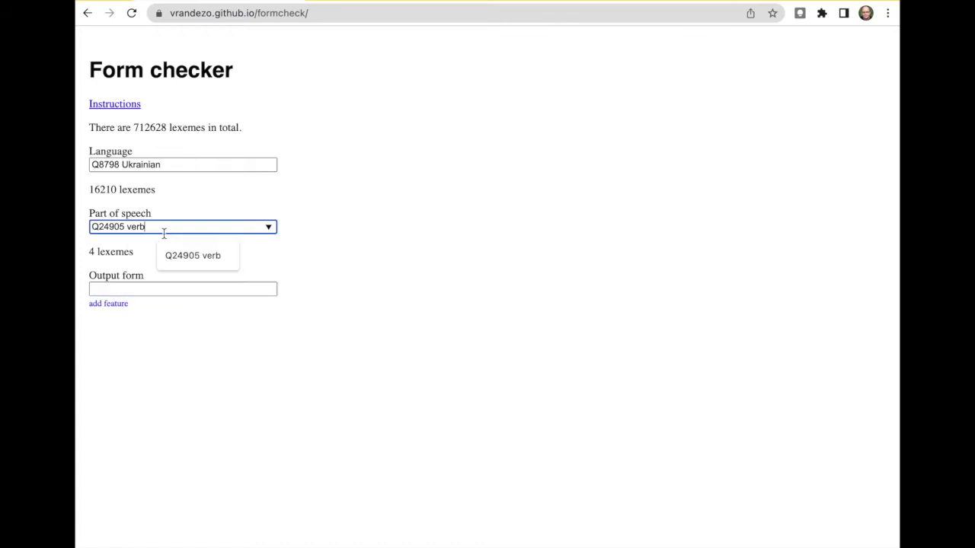
{"action": "key", "text": "ctrl+a"}
{"action": "type", "text": "adjec"}
{"action": "key", "text": "Down"}
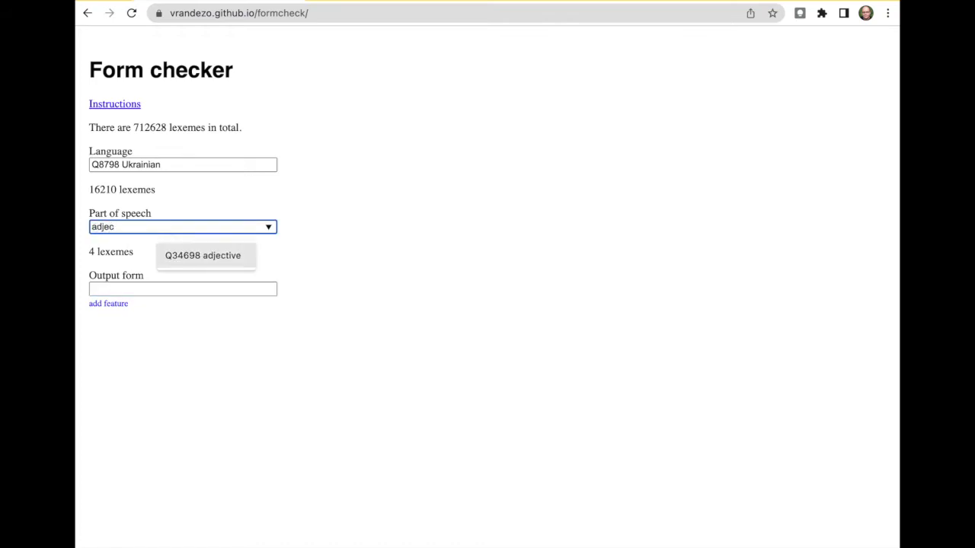
{"action": "key", "text": "Return"}
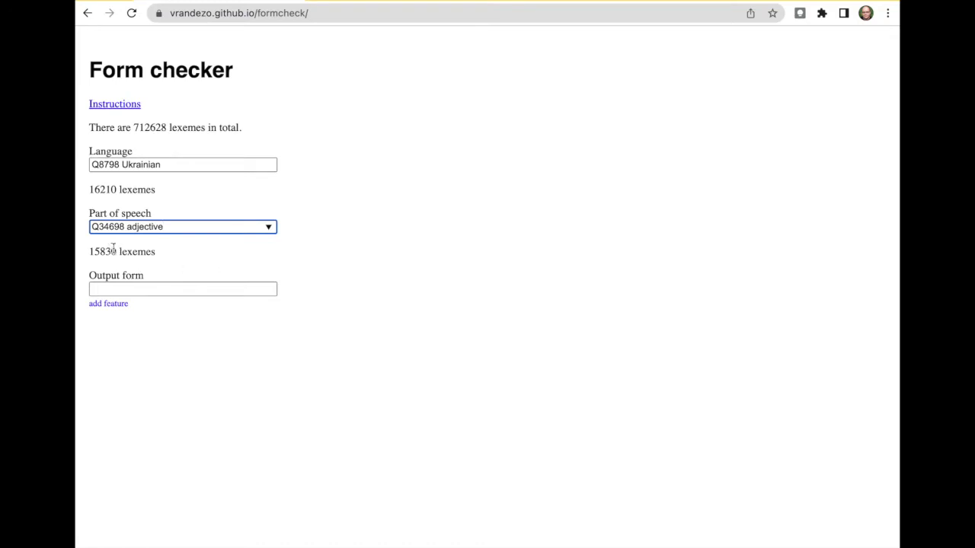
- Set the output form of the Ukrainian adjectives to Q131105 nominative case
{"action": "left_click", "coordinate": [155, 290]}
{"action": "left_click", "coordinate": [155, 289]}
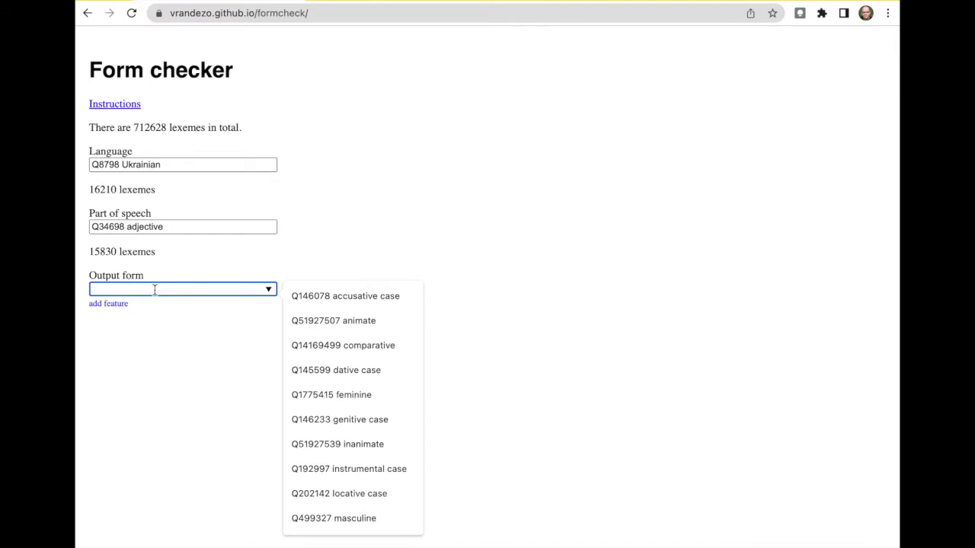
{"action": "type", "text": "nomi"}
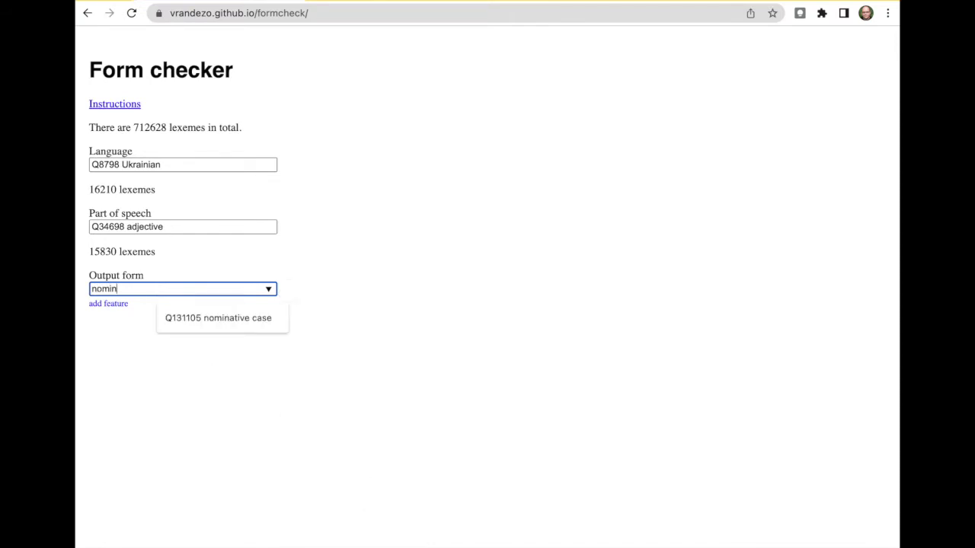
{"action": "type", "text": "n"}
{"action": "key", "text": "Down"}
{"action": "key", "text": "Return"}
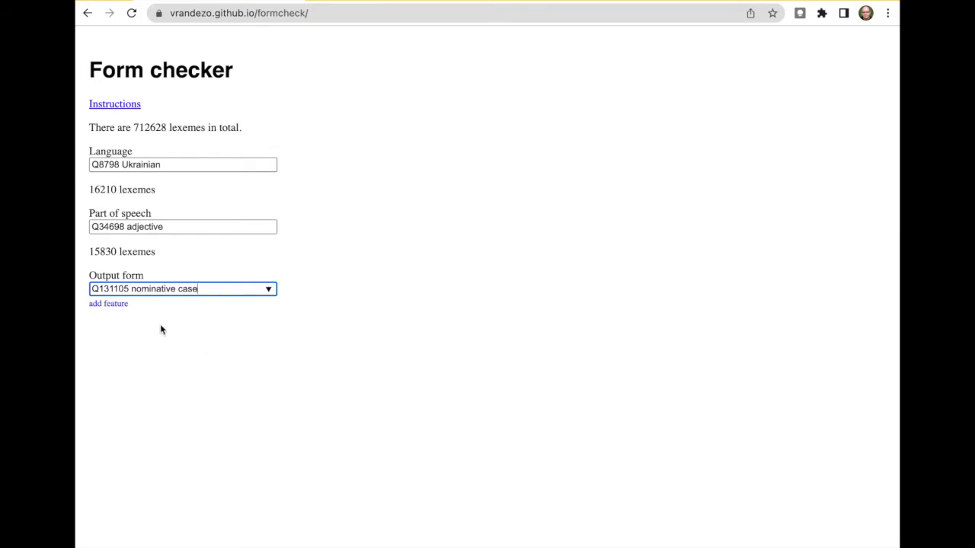
- Add Q110786 singular as a second output form feature for the Ukrainian adjectives
{"action": "left_click", "coordinate": [115, 303]}
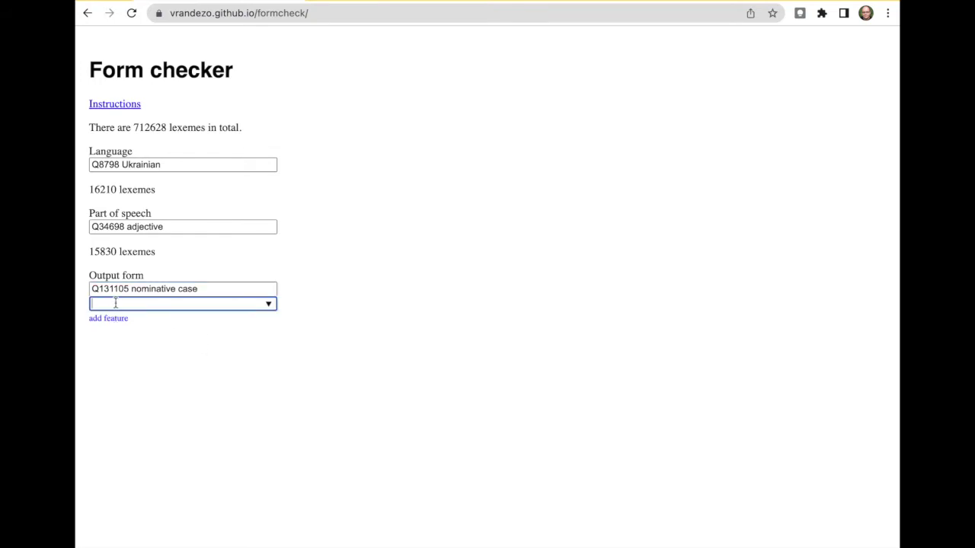
{"action": "type", "text": "singul"}
{"action": "key", "text": "Down"}
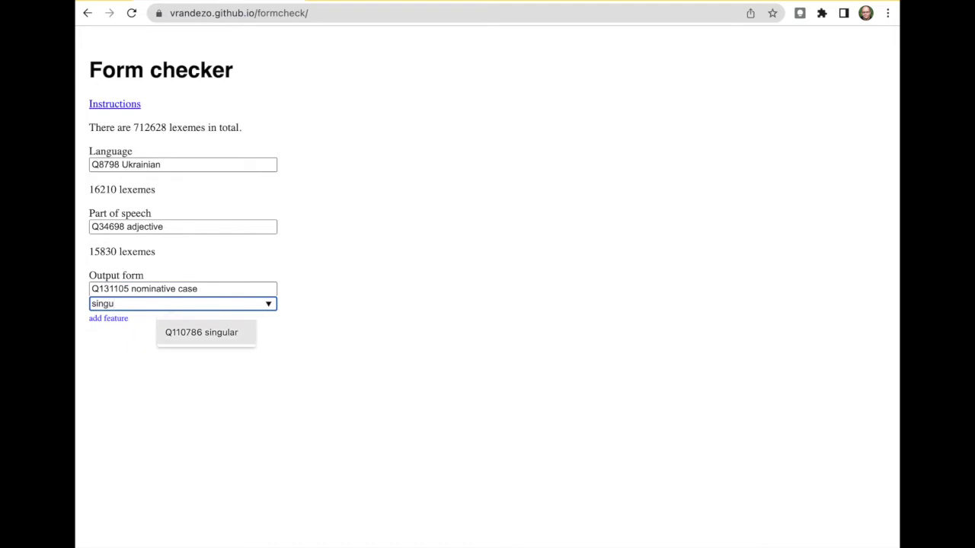
{"action": "key", "text": "Return"}
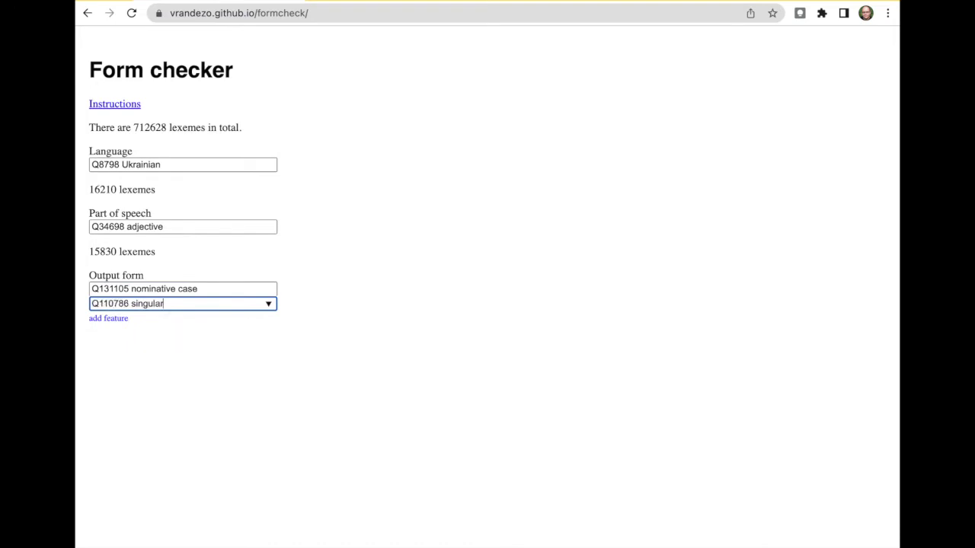
- Add Q499327 masculine as a third output form feature for the Ukrainian adjectives
{"action": "left_click", "coordinate": [114, 319]}
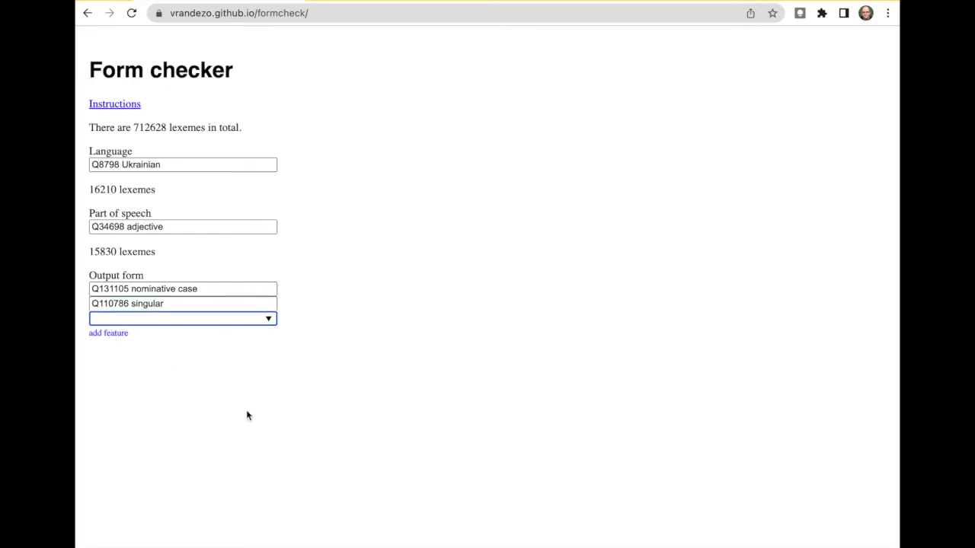
{"action": "type", "text": "ma"}
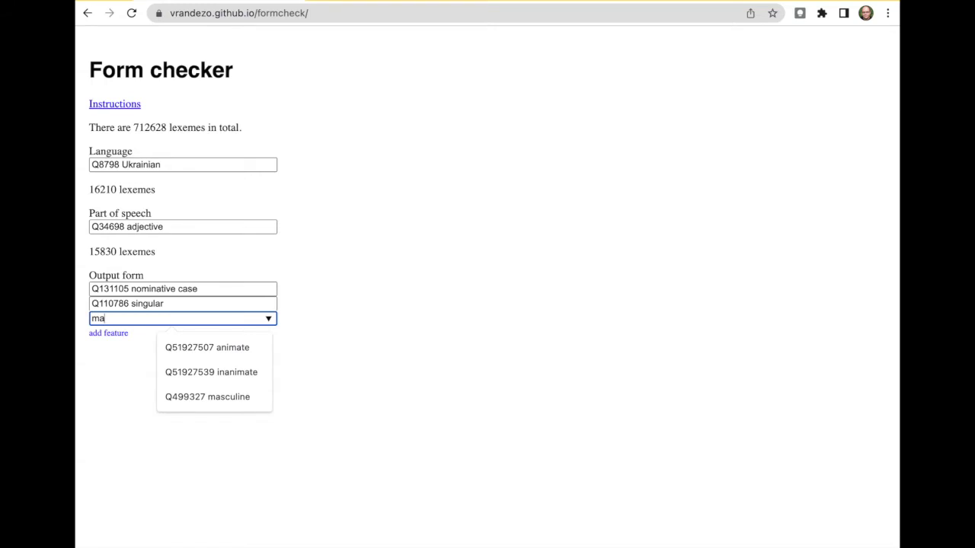
{"action": "key", "text": "Down"}
{"action": "key", "text": "Down"}
{"action": "key", "text": "Down"}
{"action": "key", "text": "Return"}
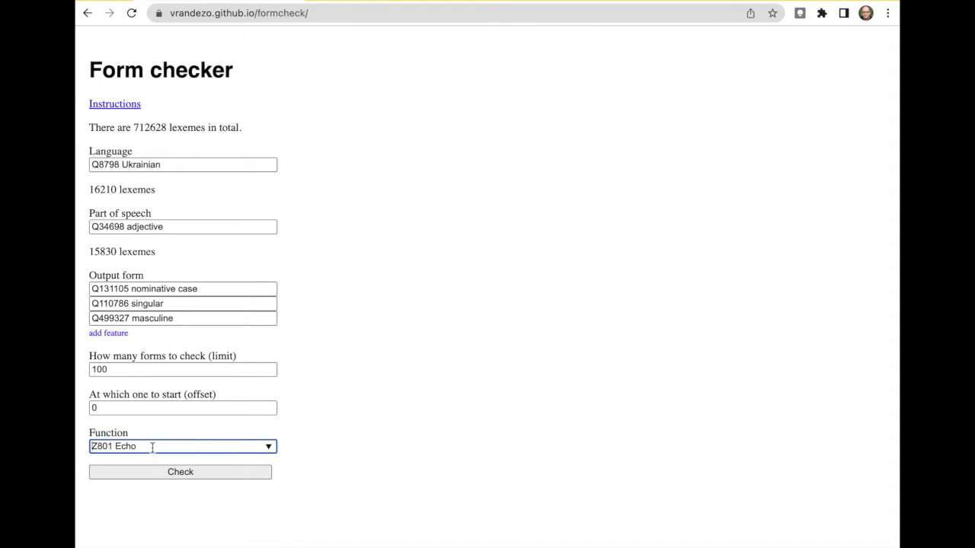
- Run the check of the masculine adjective forms with the Z801 Echo function and review the result list
{"action": "left_click", "coordinate": [187, 473]}
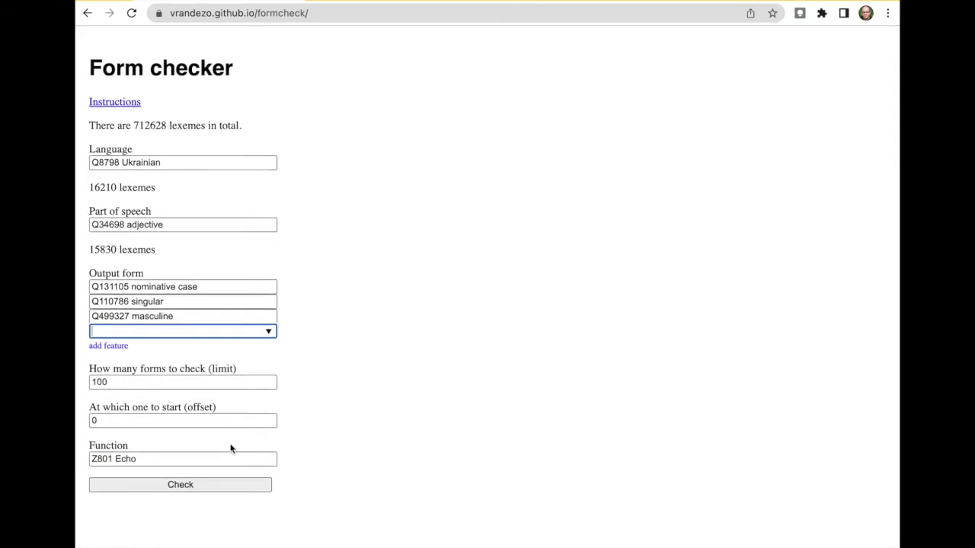
{"action": "scroll", "coordinate": [366, 396], "scroll_direction": "down", "scroll_amount": 1}
{"action": "scroll", "coordinate": [382, 404], "scroll_direction": "down", "scroll_amount": 3}
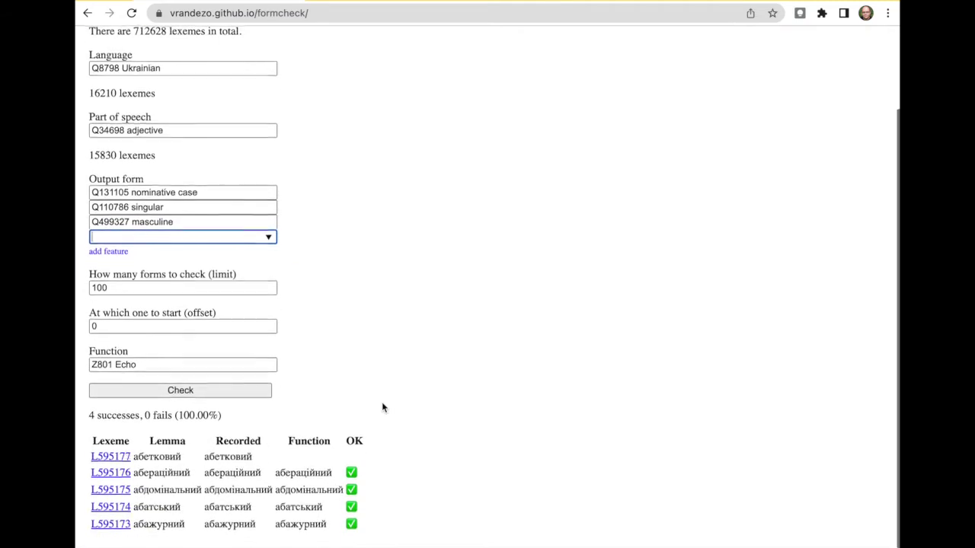
{"action": "scroll", "coordinate": [488, 383], "scroll_direction": "down", "scroll_amount": 3}
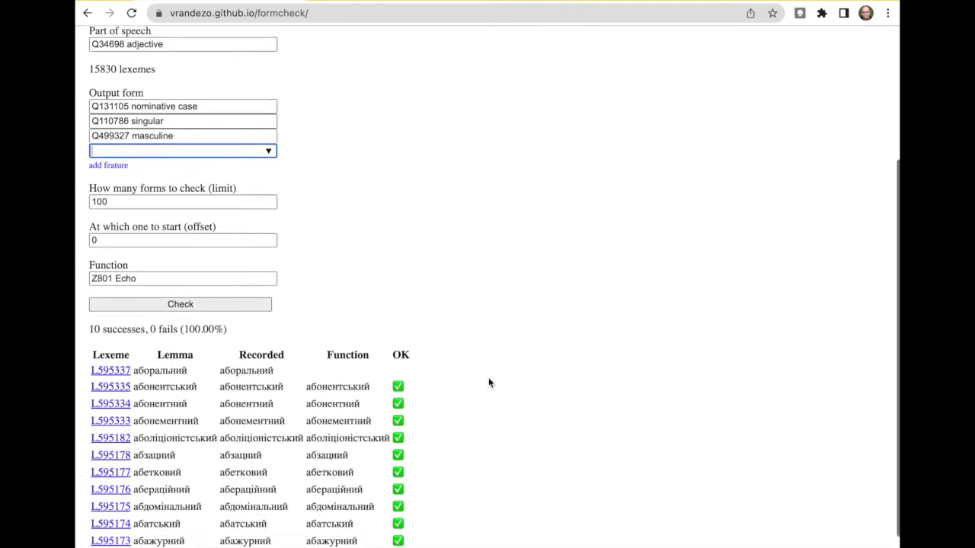
{"action": "scroll", "coordinate": [489, 382], "scroll_direction": "down", "scroll_amount": 3}
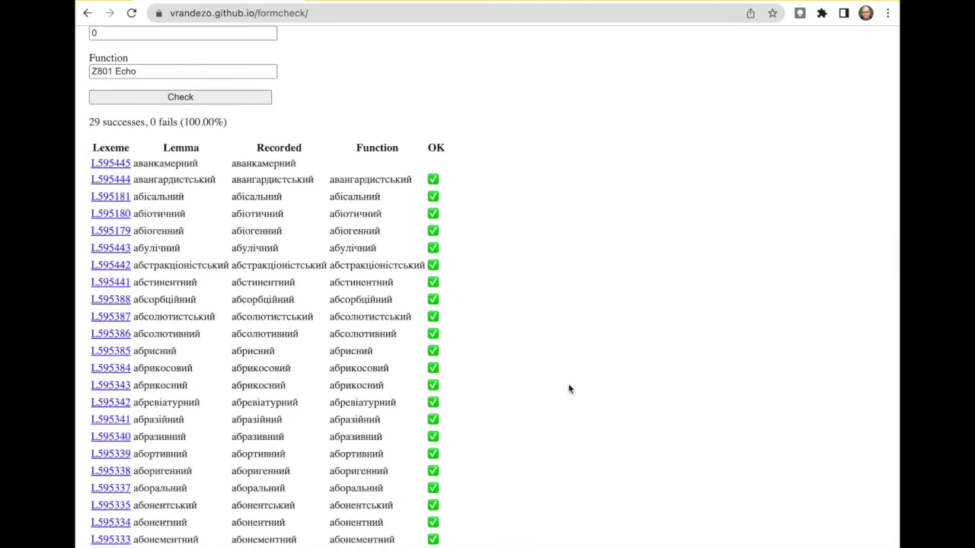
{"action": "scroll", "coordinate": [568, 389], "scroll_direction": "up", "scroll_amount": 8}
{"action": "scroll", "coordinate": [568, 389], "scroll_direction": "down", "scroll_amount": 2}
{"action": "scroll", "coordinate": [568, 389], "scroll_direction": "down", "scroll_amount": 10}
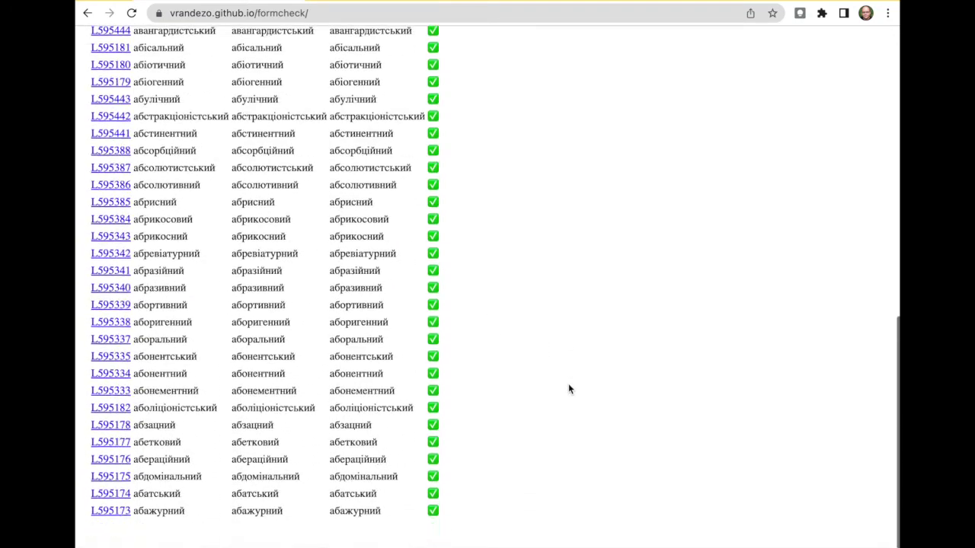
{"action": "scroll", "coordinate": [568, 389], "scroll_direction": "up", "scroll_amount": 5}
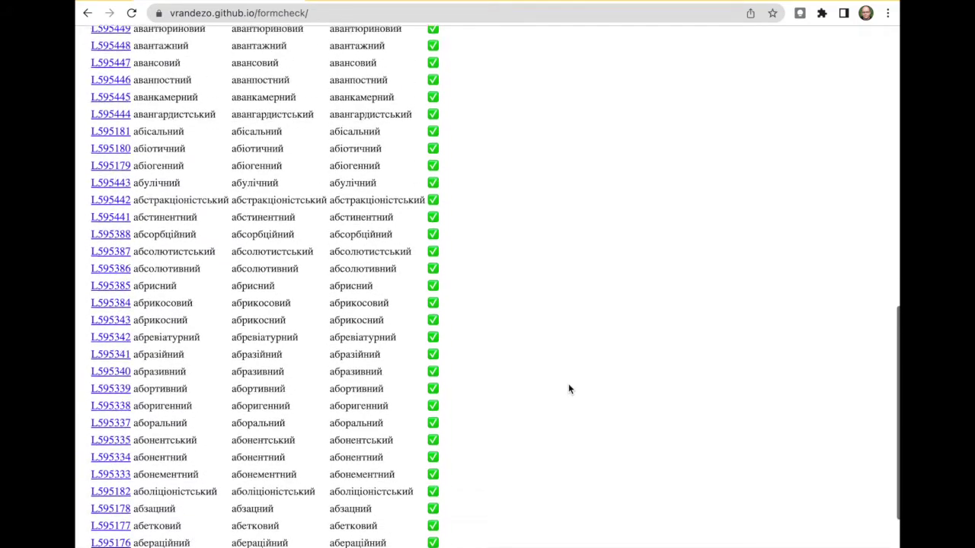
{"action": "scroll", "coordinate": [568, 389], "scroll_direction": "up", "scroll_amount": 3}
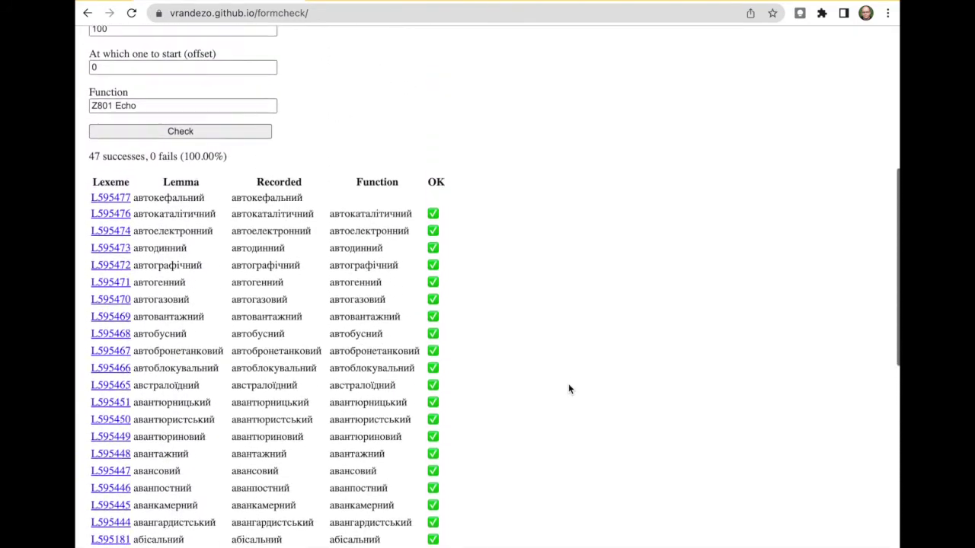
{"action": "scroll", "coordinate": [568, 389], "scroll_direction": "up", "scroll_amount": 1}
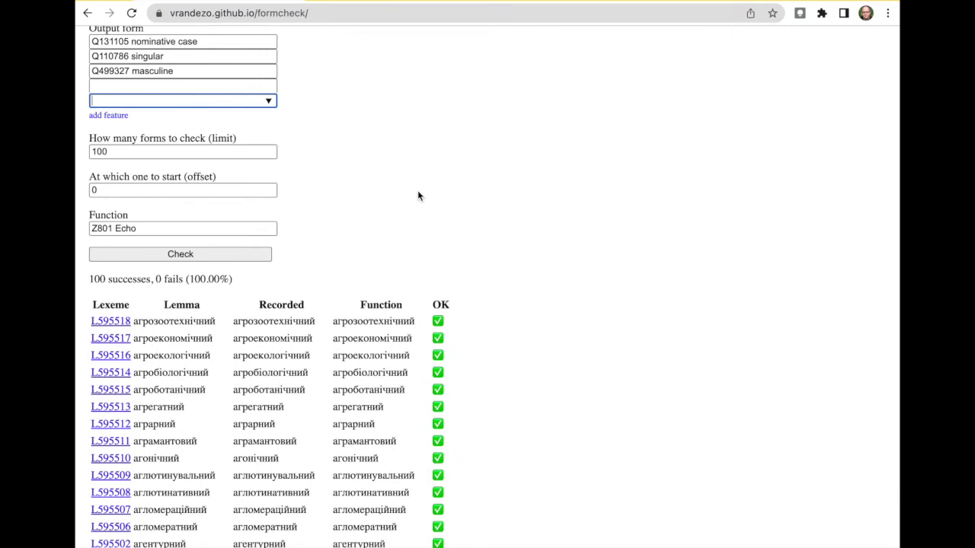
{"action": "scroll", "coordinate": [418, 197], "scroll_direction": "up", "scroll_amount": 3}
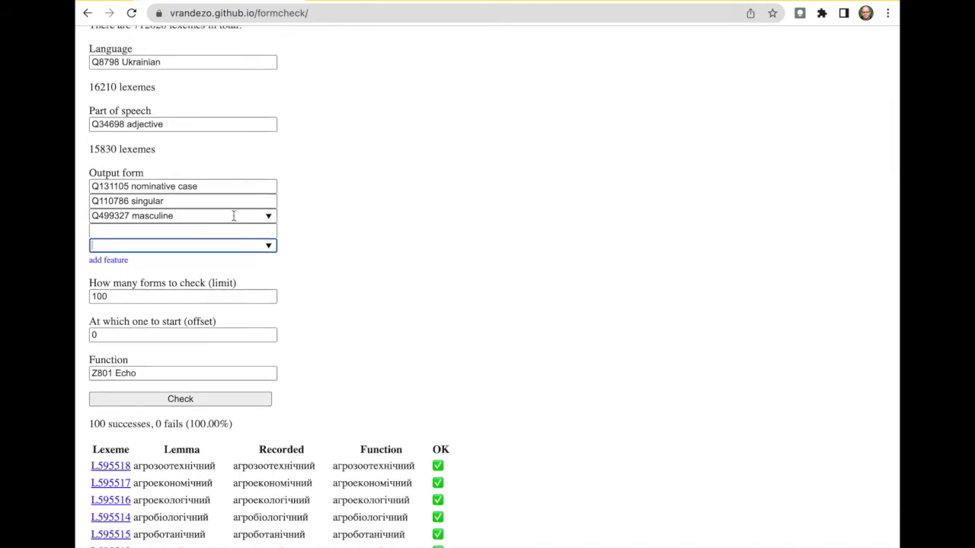
- Reload the Form checker and set the language to Q8798 Ukrainian and the part of speech to Q34698 adjective
{"action": "key", "text": "super+r"}
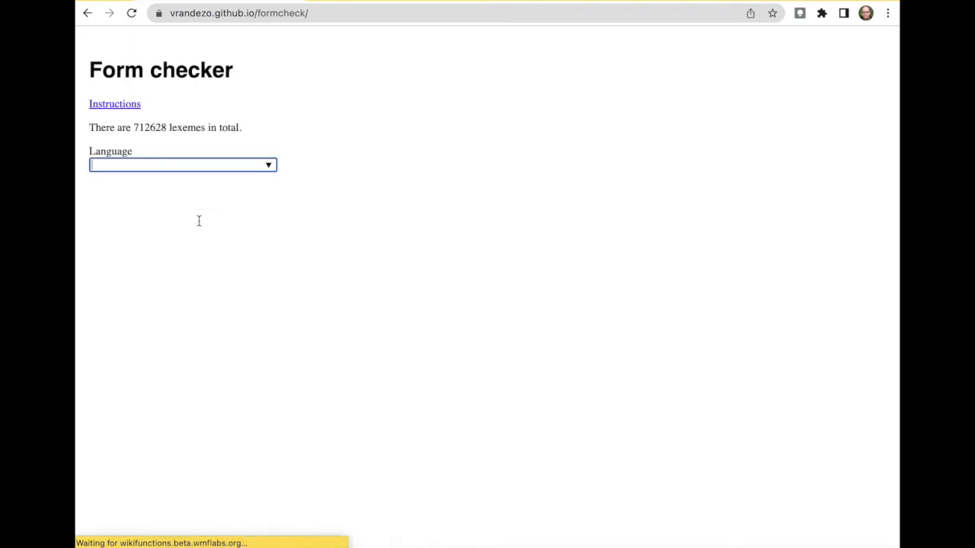
{"action": "type", "text": "ukra"}
{"action": "key", "text": "Down"}
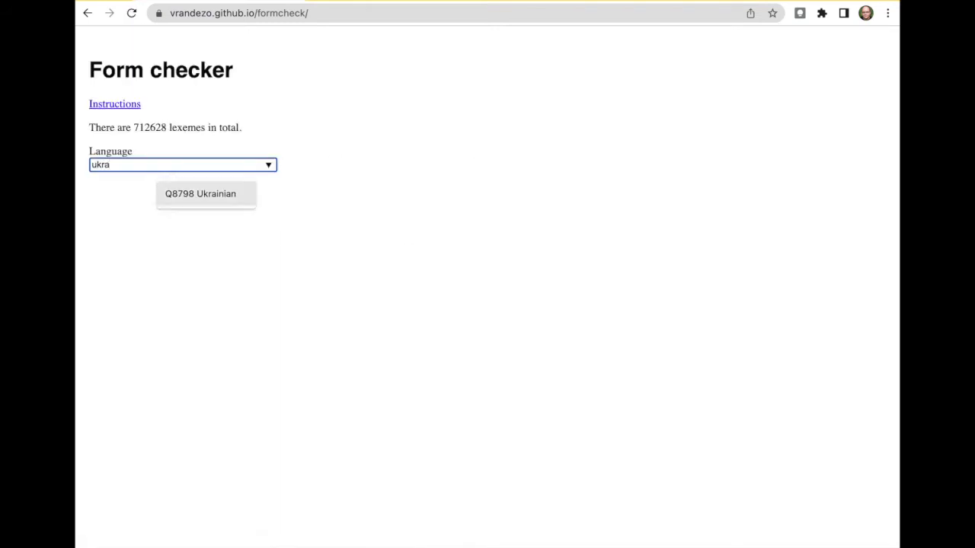
{"action": "key", "text": "Return"}
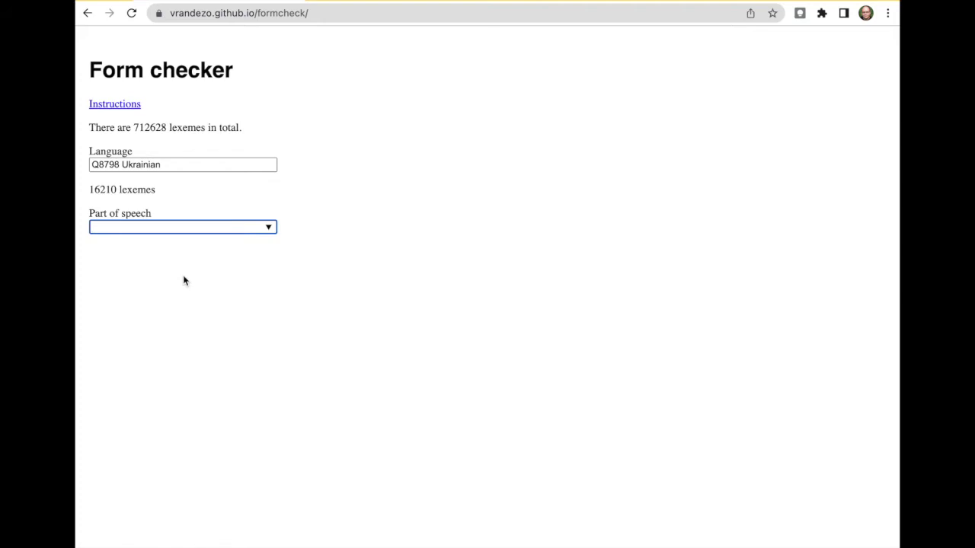
{"action": "type", "text": "adjec"}
{"action": "key", "text": "Return"}
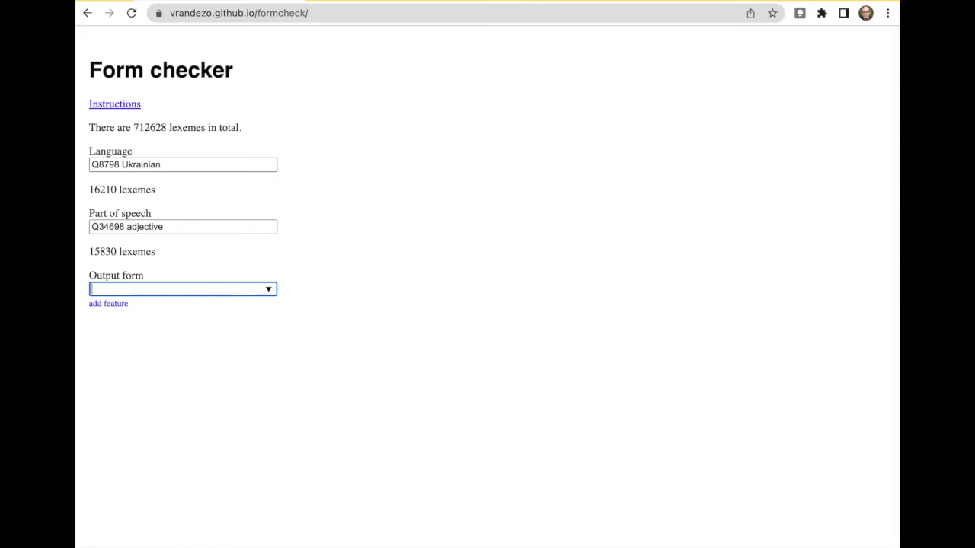
- Set the output form features to Q131105 nominative case, Q110786 singular and Q1775415 feminine
{"action": "type", "text": "nomin"}
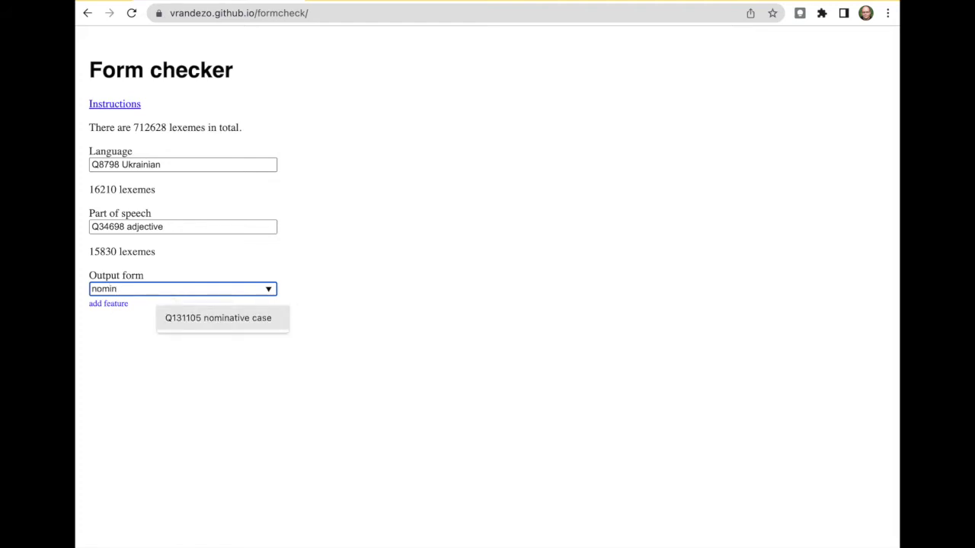
{"action": "key", "text": "Return"}
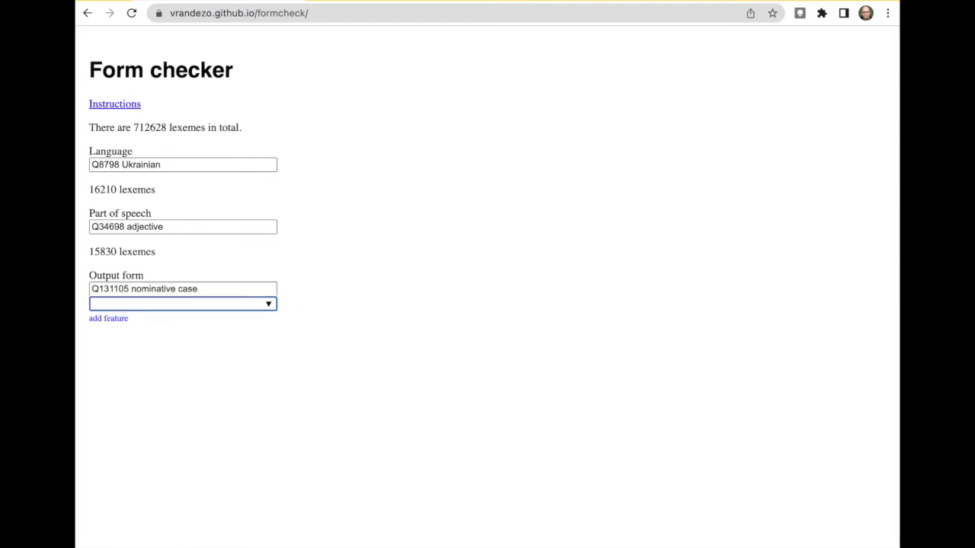
{"action": "type", "text": "singul"}
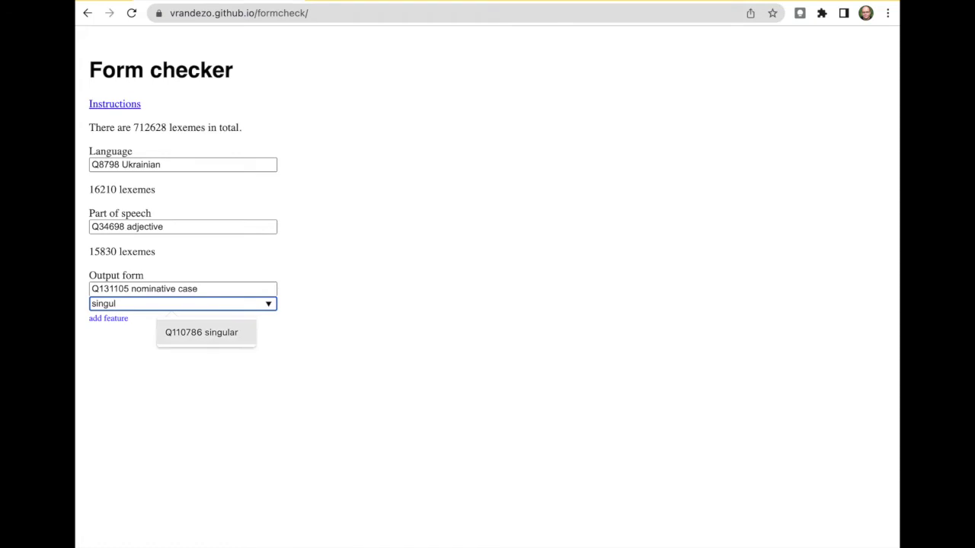
{"action": "key", "text": "Return"}
{"action": "type", "text": "femi"}
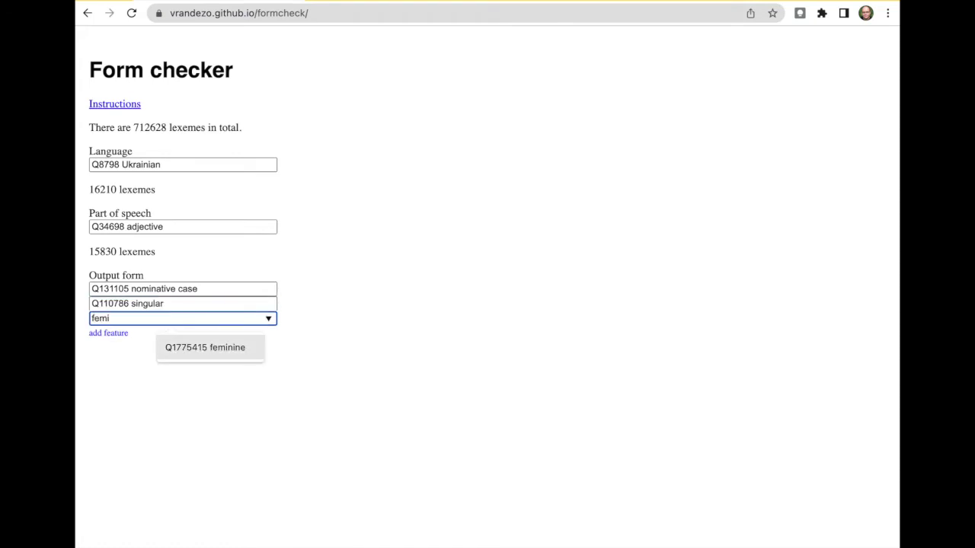
{"action": "key", "text": "Return"}
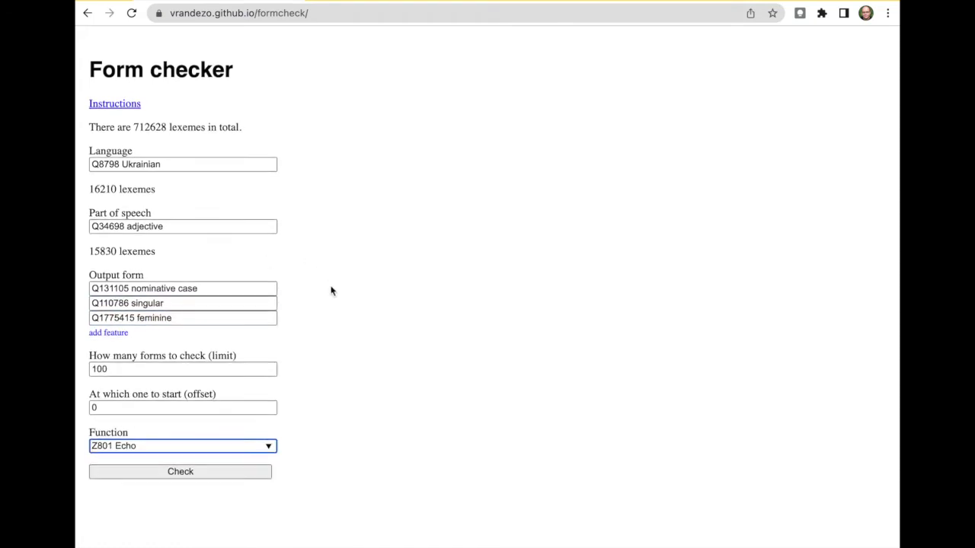
- Run the check of the feminine adjective forms with Z801 Echo and compare the recorded forms with the function output
{"action": "left_click", "coordinate": [194, 473]}
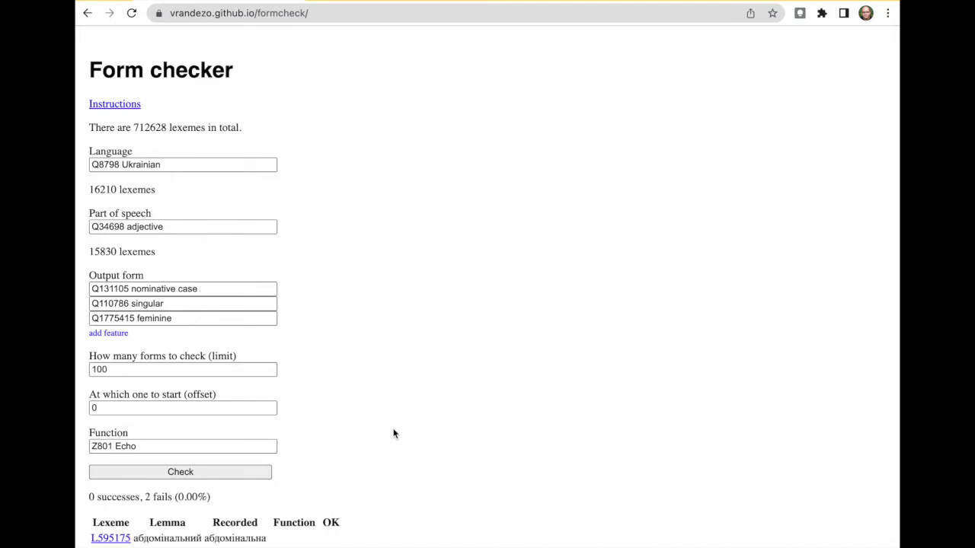
{"action": "scroll", "coordinate": [393, 434], "scroll_direction": "down", "scroll_amount": 2}
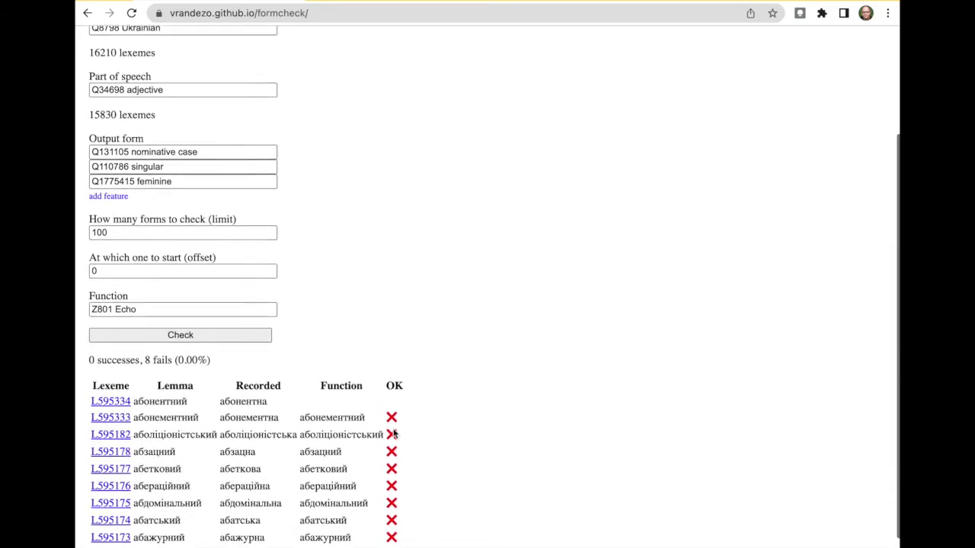
{"action": "scroll", "coordinate": [536, 411], "scroll_direction": "down", "scroll_amount": 2}
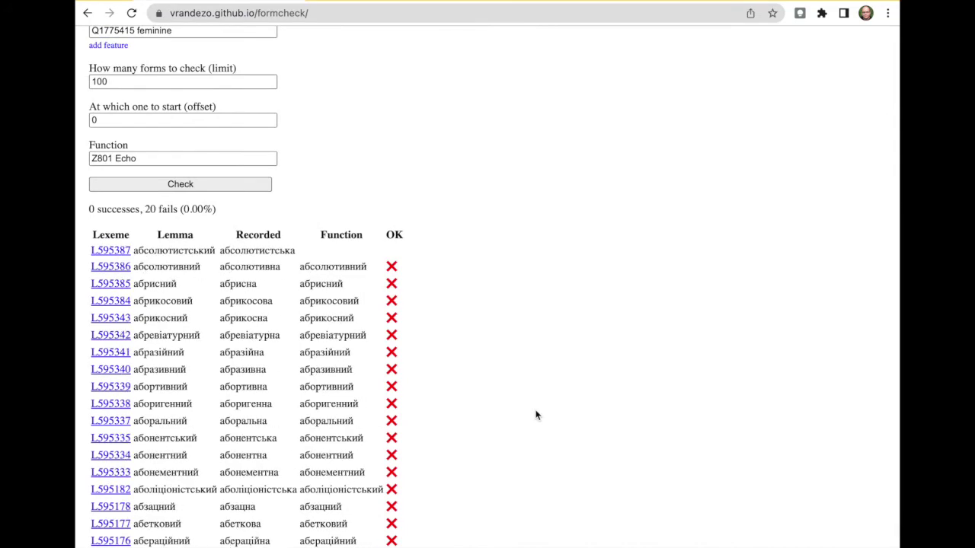
{"action": "scroll", "coordinate": [535, 415], "scroll_direction": "down", "scroll_amount": 2}
{"action": "scroll", "coordinate": [536, 415], "scroll_direction": "down", "scroll_amount": 3}
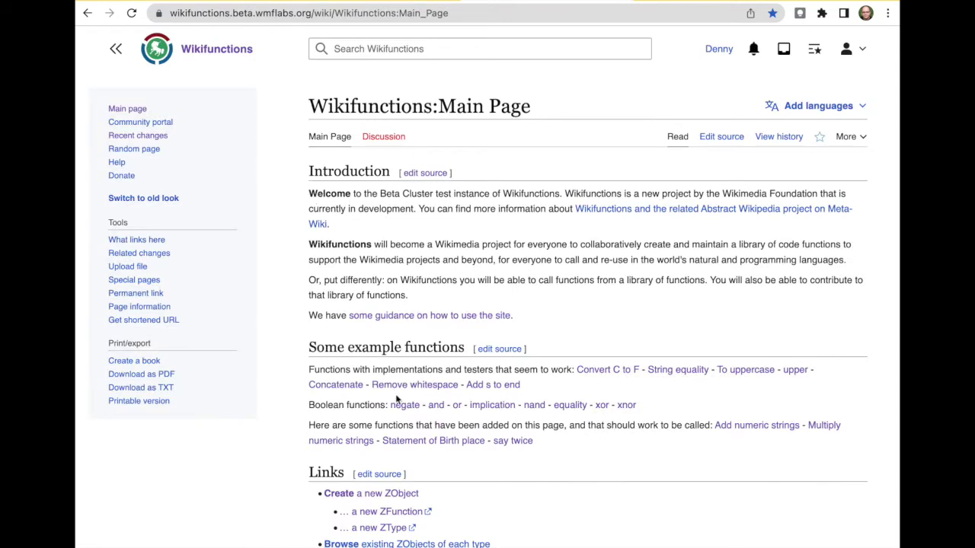
- Start a new function on Wikifunctions and name it "generate Ukrainian female adjective nominative from lemma"
{"action": "scroll", "coordinate": [394, 402], "scroll_direction": "down", "scroll_amount": 3}
{"action": "left_click", "coordinate": [385, 344]}
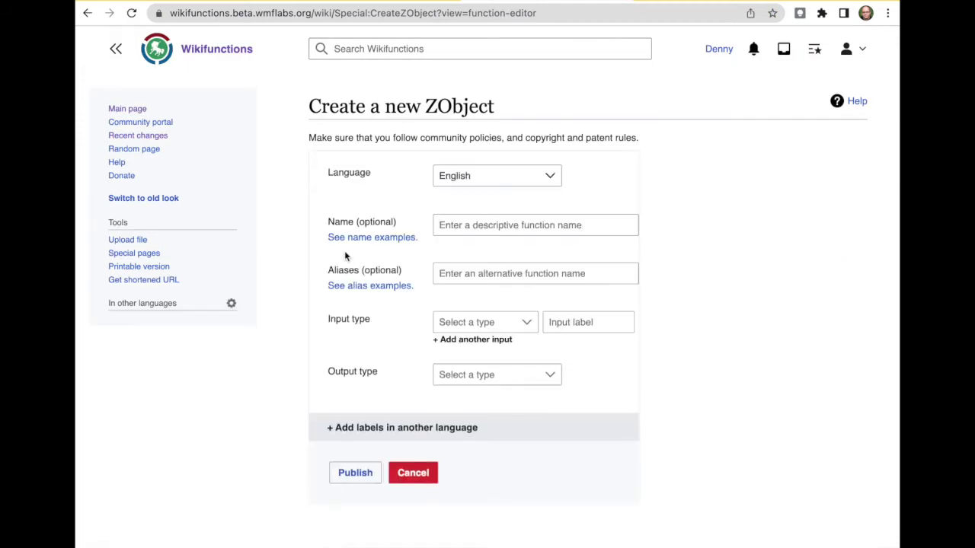
{"action": "left_click", "coordinate": [458, 224]}
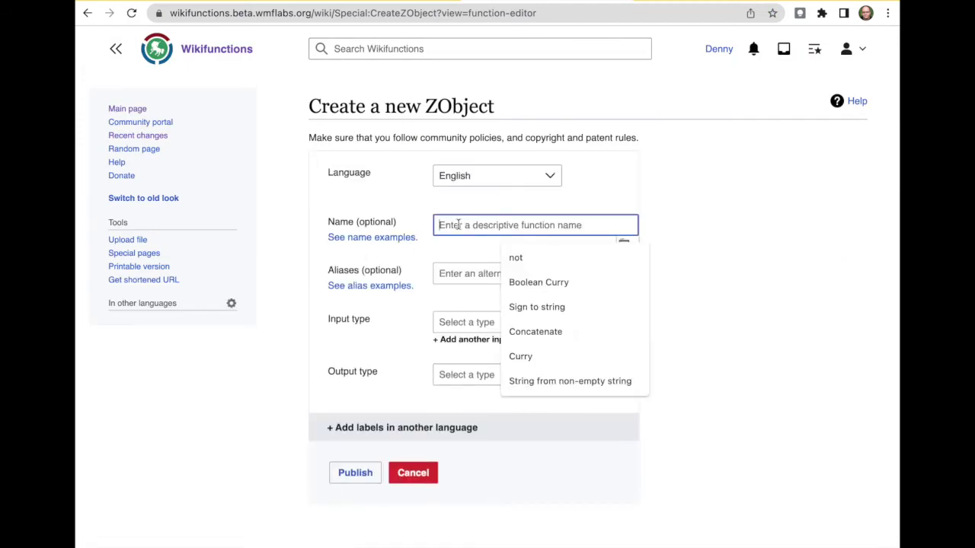
{"action": "type", "text": "generate"}
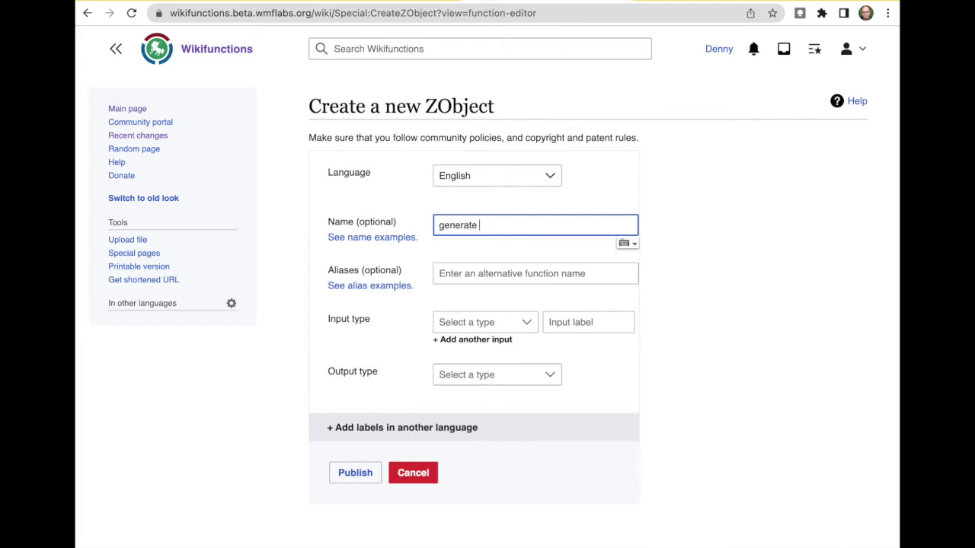
{"action": "type", "text": " female adjective nomi"}
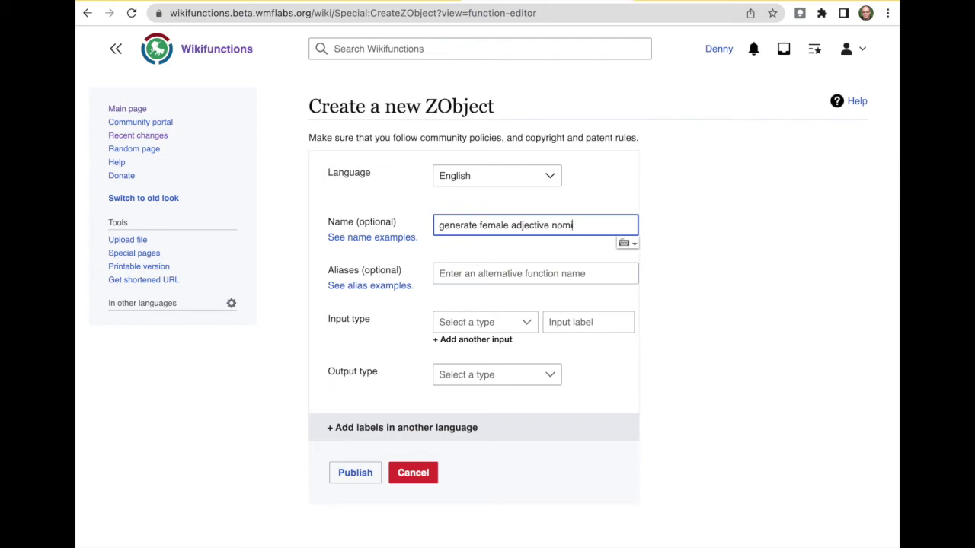
{"action": "type", "text": "native from lemma"}
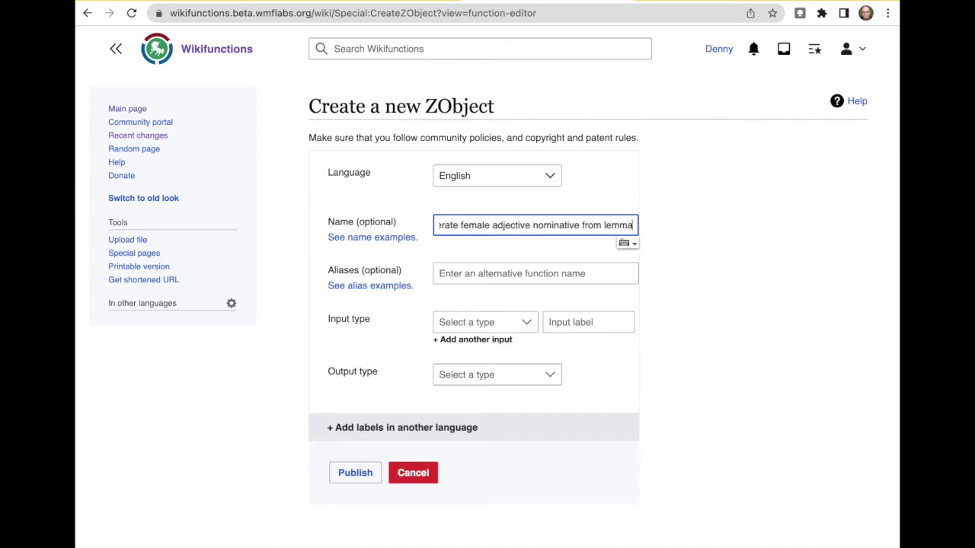
{"action": "key", "text": "Home"}
{"action": "type", "text": "Ukrainian"}
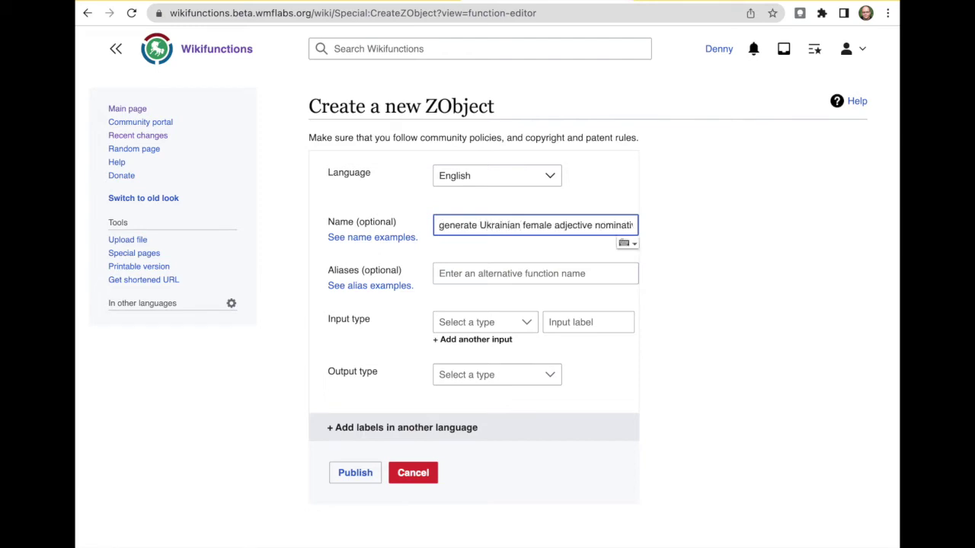
- Define the function's input as type String with the label "input"
{"action": "left_click", "coordinate": [475, 322]}
{"action": "type", "text": "strin"}
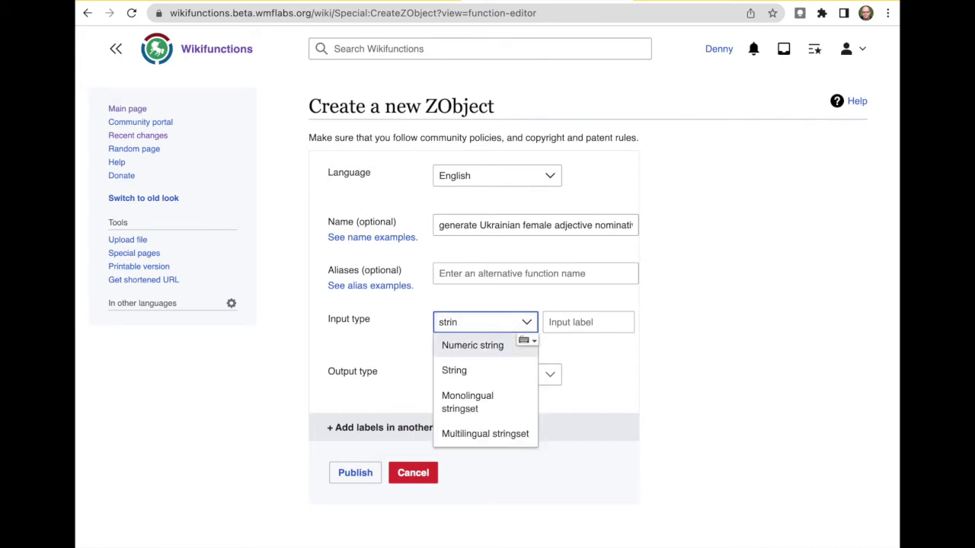
{"action": "key", "text": "Down"}
{"action": "key", "text": "Return"}
{"action": "key", "text": "Tab"}
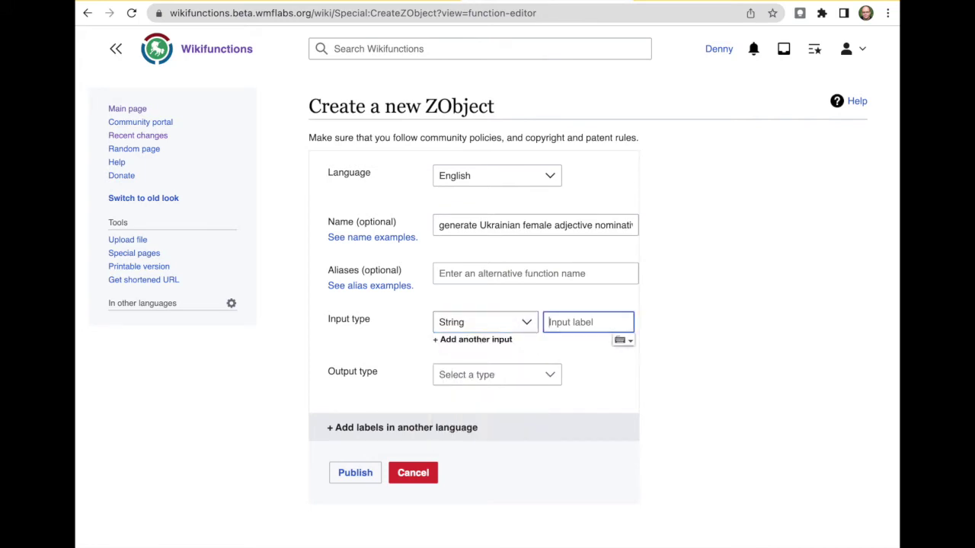
{"action": "type", "text": "input"}
{"action": "key", "text": "Tab"}
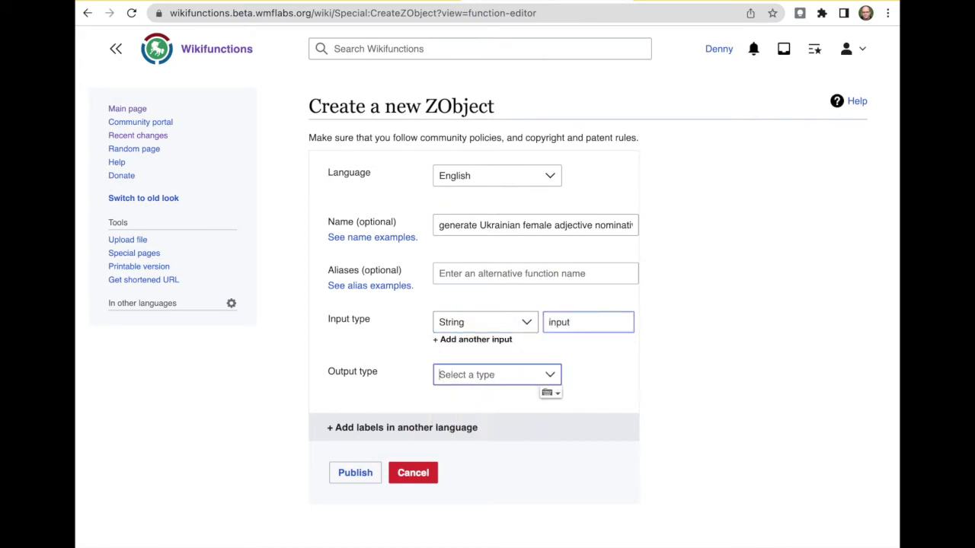
- Set the function's output type to String and publish the new function
{"action": "type", "text": "stri"}
{"action": "key", "text": "Down"}
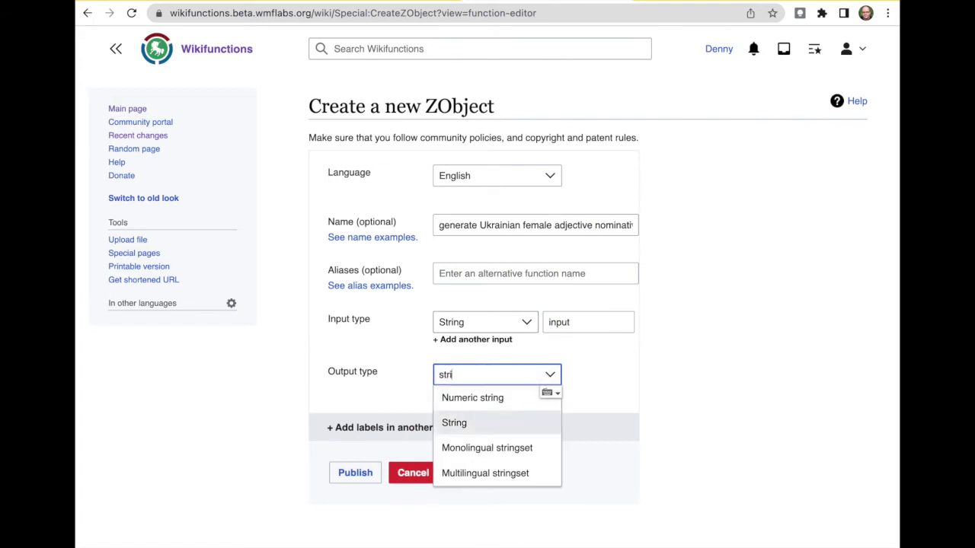
{"action": "key", "text": "Return"}
{"action": "left_click", "coordinate": [355, 473]}
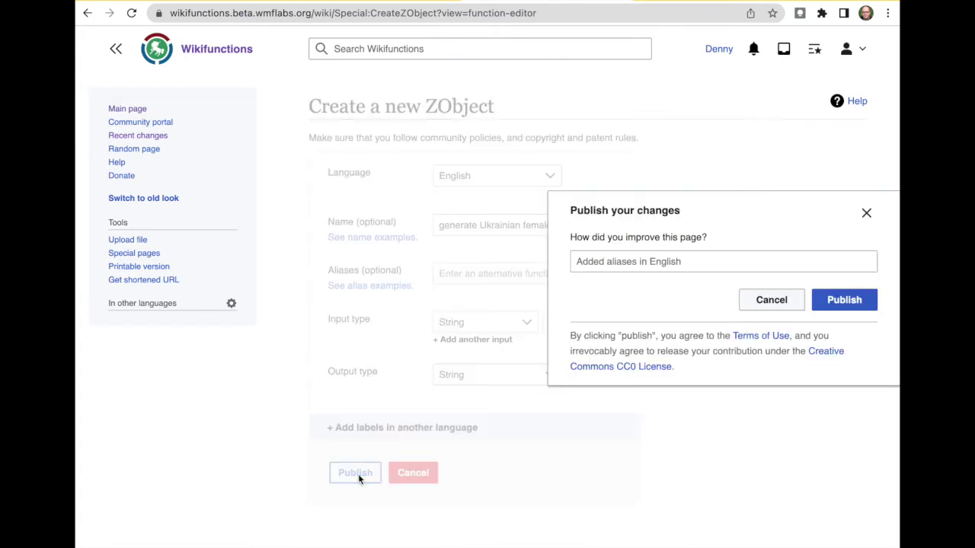
{"action": "left_click", "coordinate": [857, 304]}
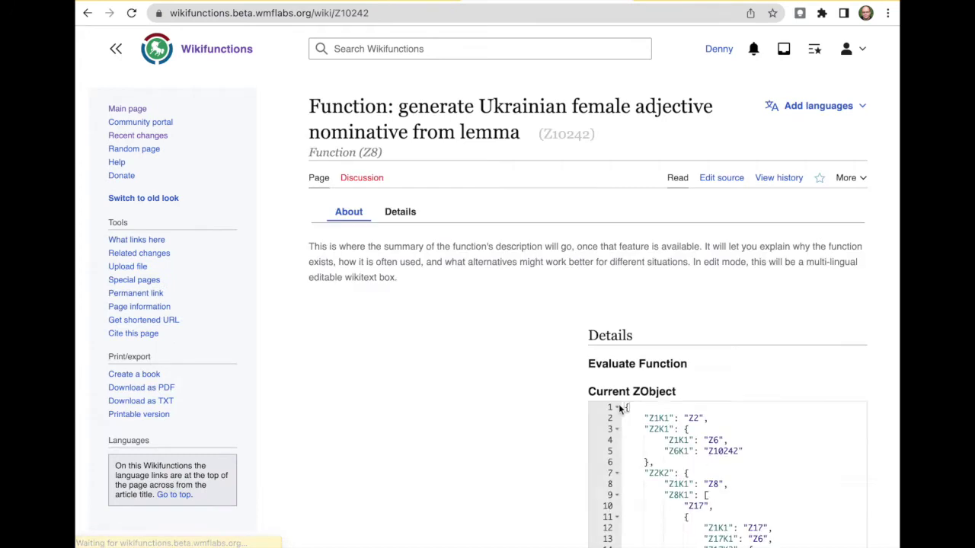
- Open the details of the published function and start creating a new test for it
{"action": "scroll", "coordinate": [428, 275], "scroll_direction": "down", "scroll_amount": 2}
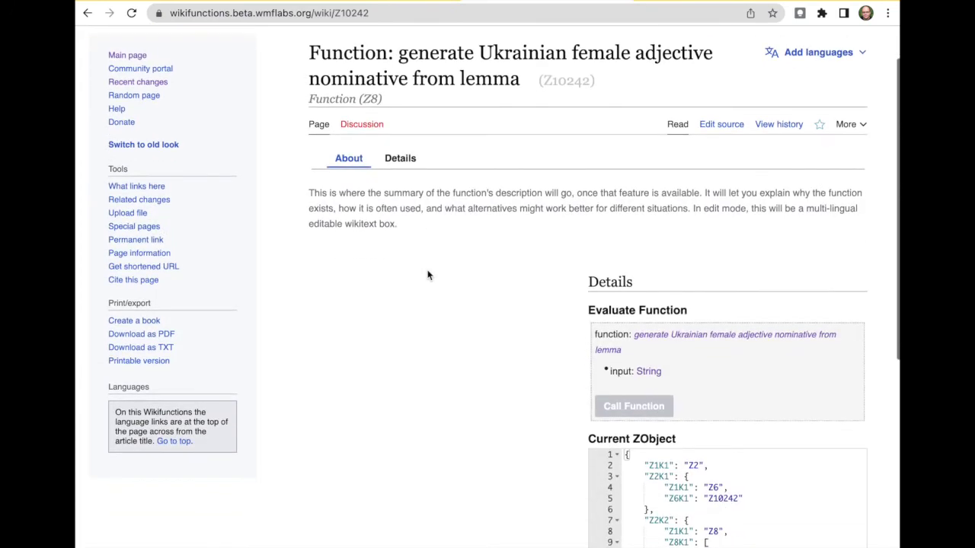
{"action": "scroll", "coordinate": [428, 275], "scroll_direction": "down", "scroll_amount": 1}
{"action": "scroll", "coordinate": [428, 275], "scroll_direction": "up", "scroll_amount": 3}
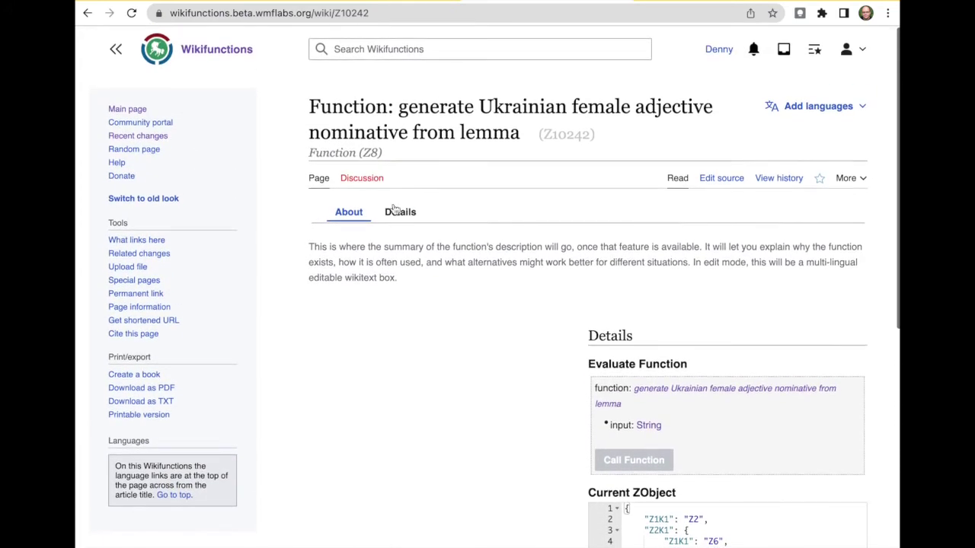
{"action": "left_click", "coordinate": [397, 200]}
{"action": "scroll", "coordinate": [374, 361], "scroll_direction": "down", "scroll_amount": 3}
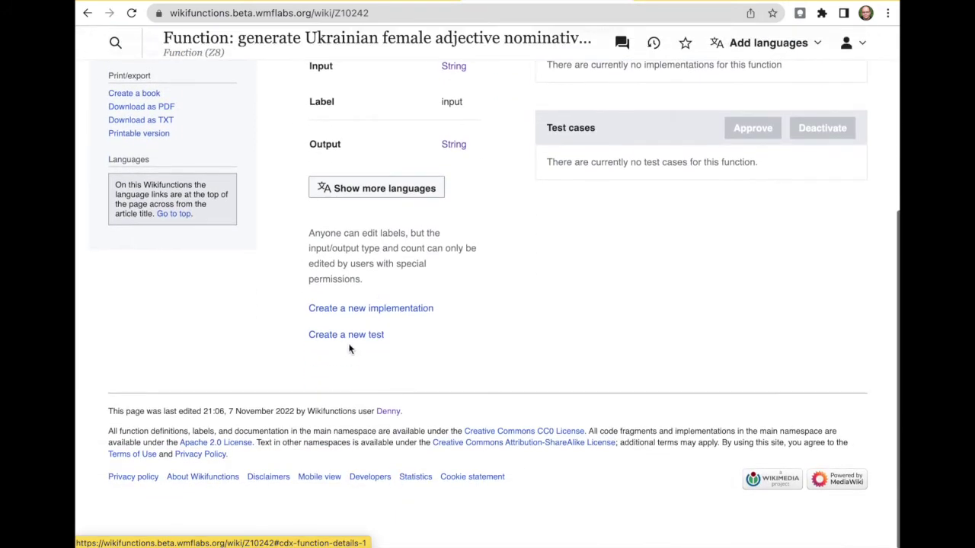
{"action": "left_click", "coordinate": [349, 340]}
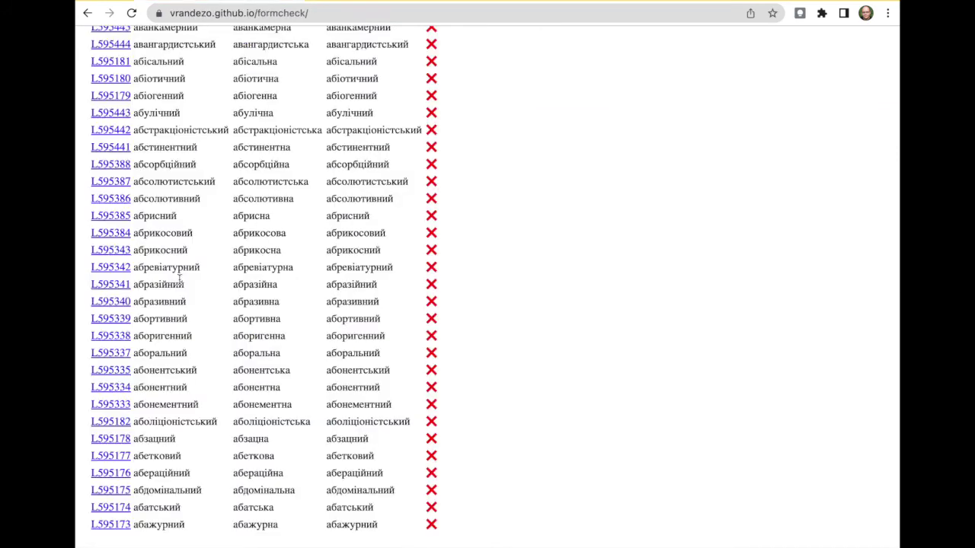
- Copy the lemma "абонентний" from the Form checker results and enter "абонентний ->" as the new test's English label
{"action": "double_click", "coordinate": [154, 387]}
{"action": "key", "text": "ctrl+c"}
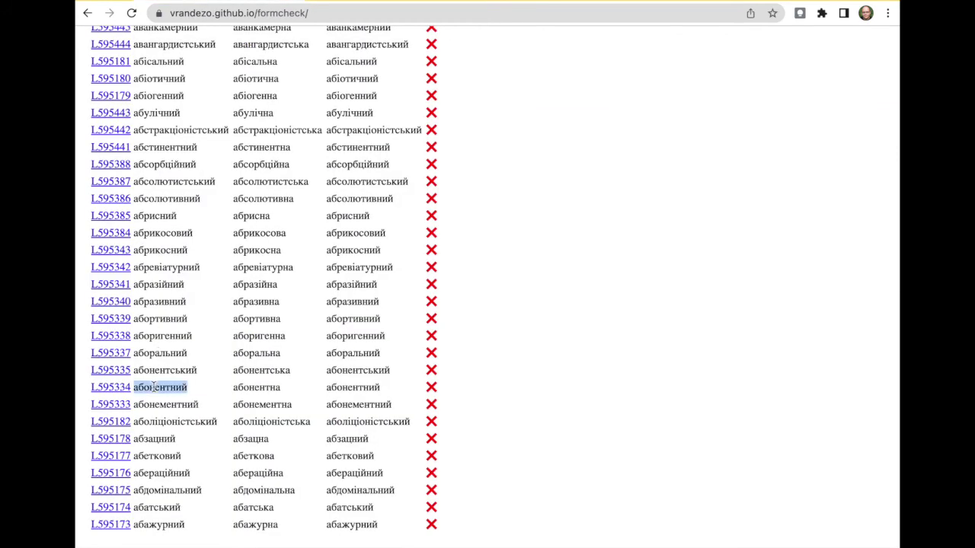
{"action": "left_click", "coordinate": [526, 0]}
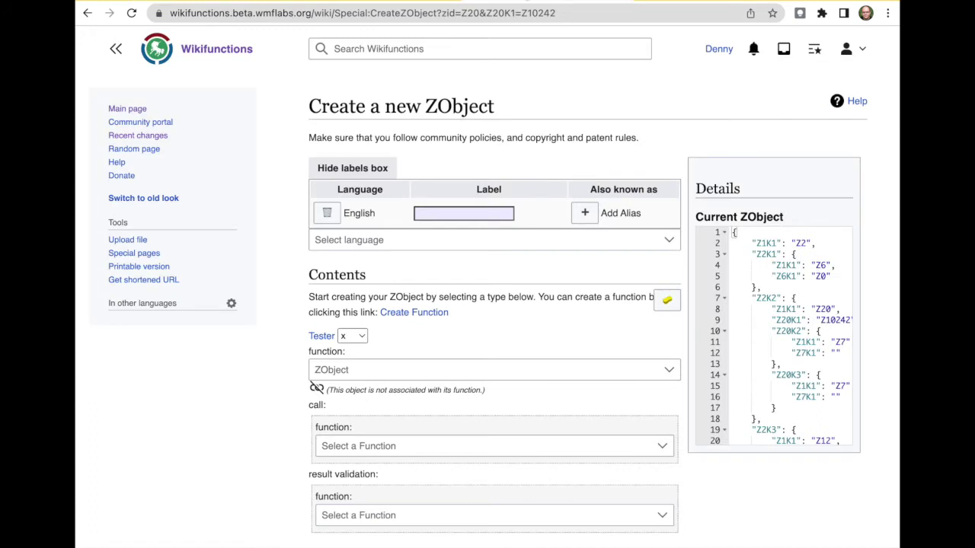
{"action": "left_click", "coordinate": [447, 213]}
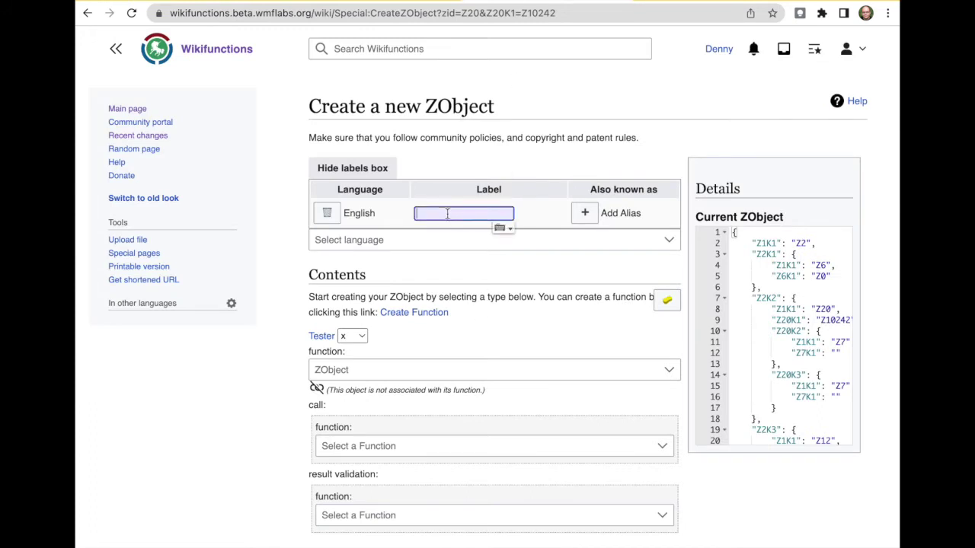
{"action": "key", "text": "ctrl+v"}
{"action": "type", "text": "->"}
- Set the function under test to "generate Ukrainian female adjective nominative from lemma"
{"action": "left_click", "coordinate": [371, 369]}
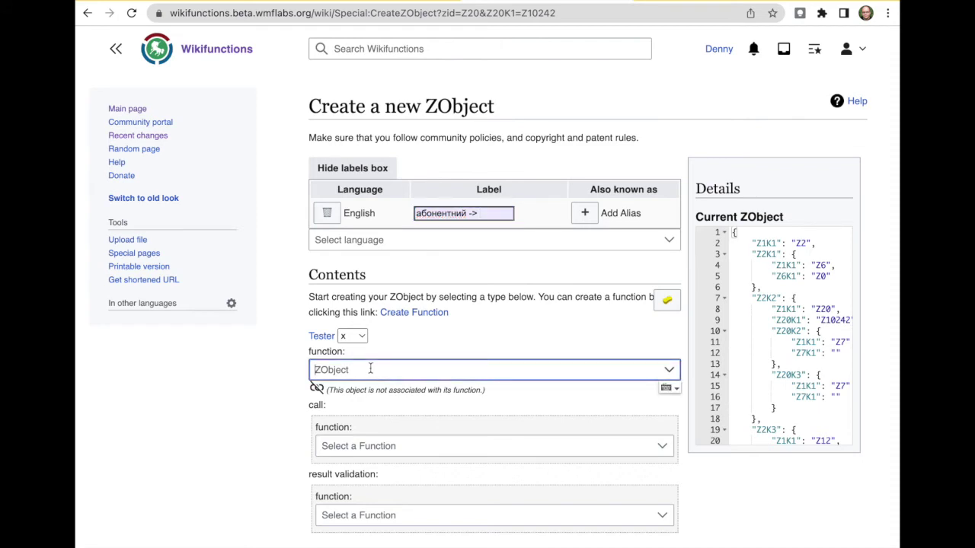
{"action": "type", "text": "gener"}
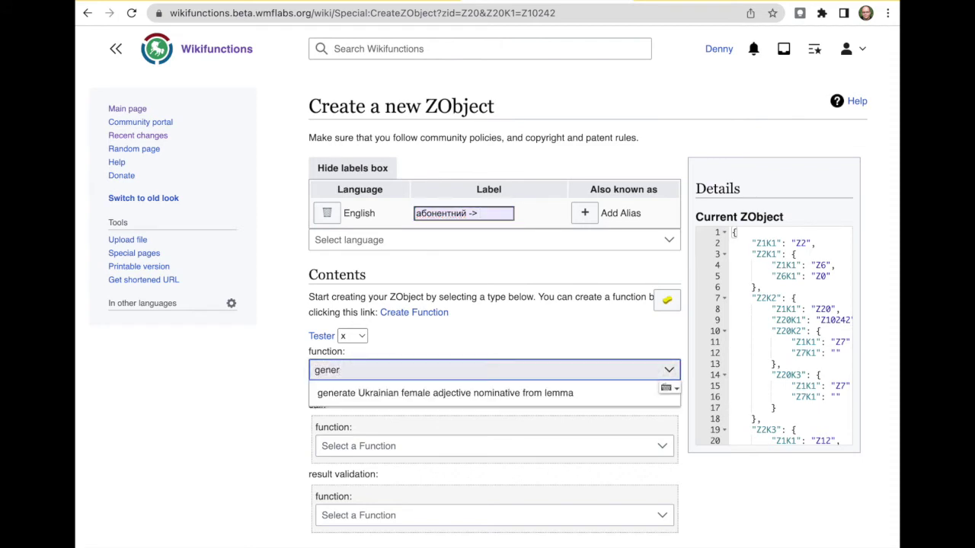
{"action": "key", "text": "Down"}
{"action": "key", "text": "Return"}
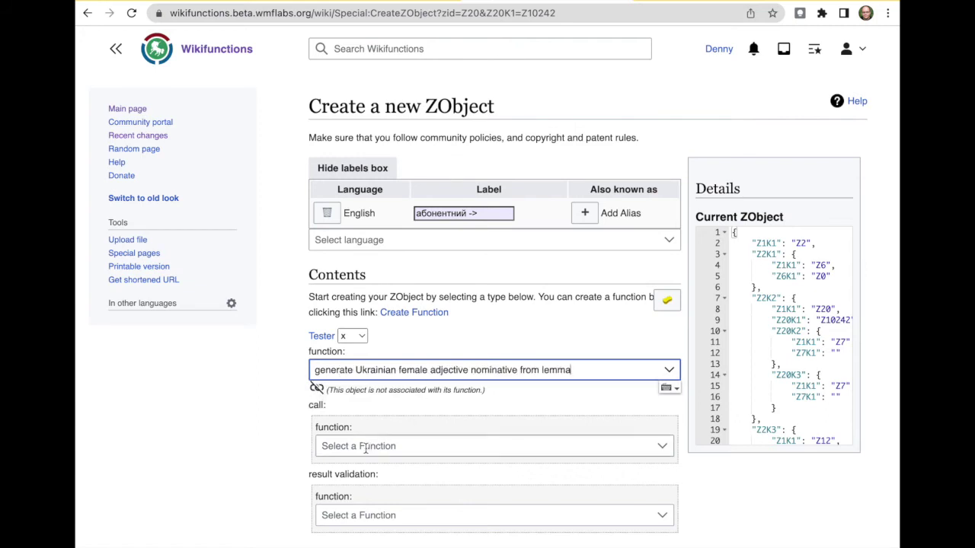
- Make the test call "generate Ukrainian female adjective nominative from lemma" with "абонентний" as its input string
{"action": "left_click", "coordinate": [397, 445]}
{"action": "type", "text": "gene"}
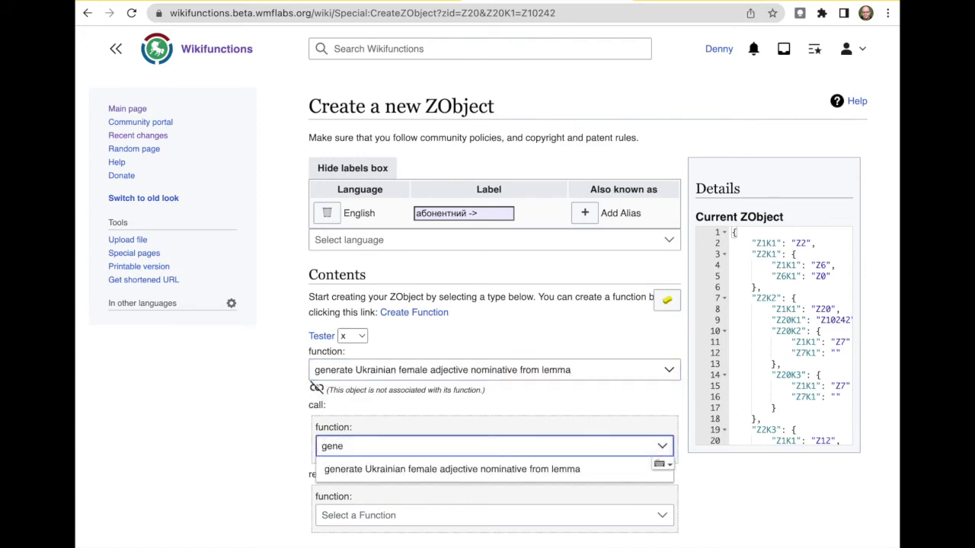
{"action": "left_click", "coordinate": [413, 462]}
{"action": "left_click", "coordinate": [409, 455]}
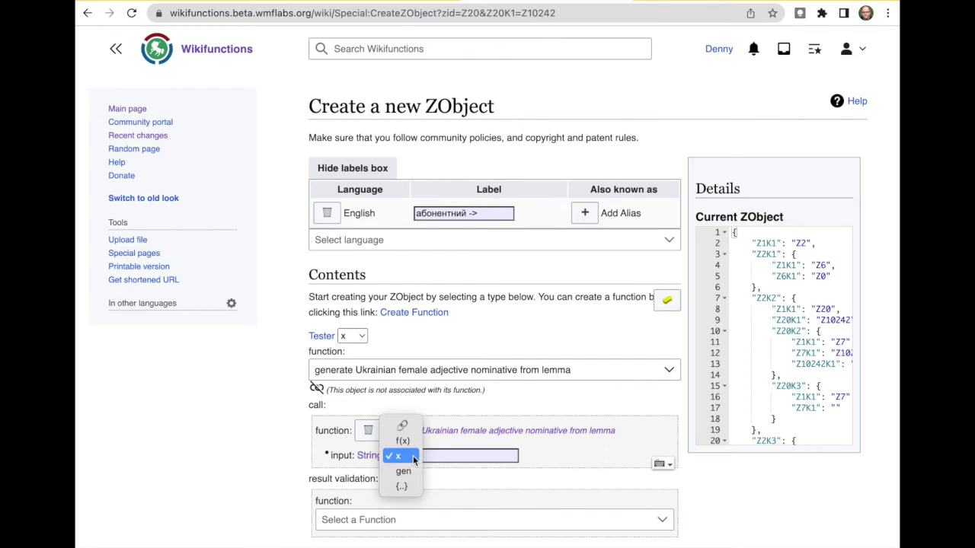
{"action": "left_click", "coordinate": [464, 454]}
{"action": "key", "text": "ctrl+v"}
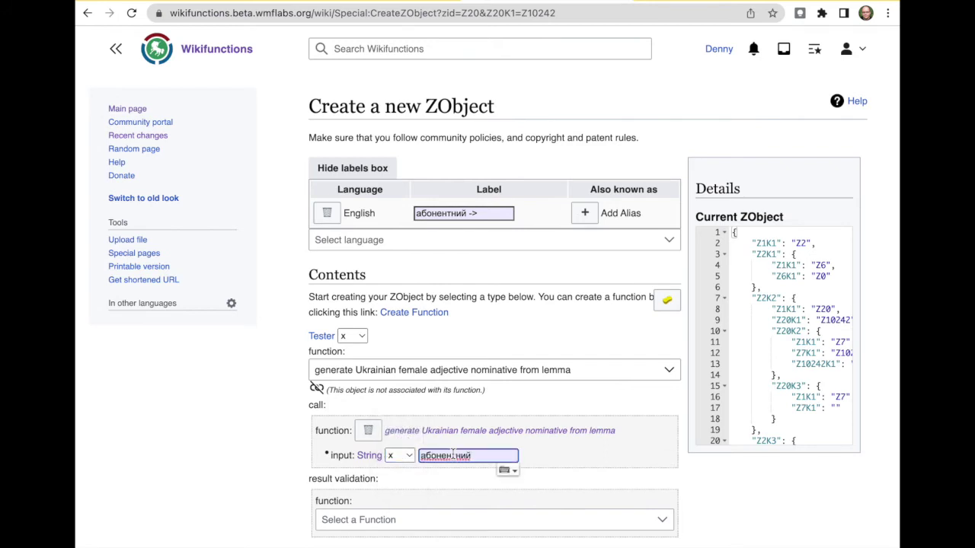
- Copy the feminine form "абонентна" from the L595334 row of the Form checker results and return to the test form
{"action": "left_click", "coordinate": [237, 2]}
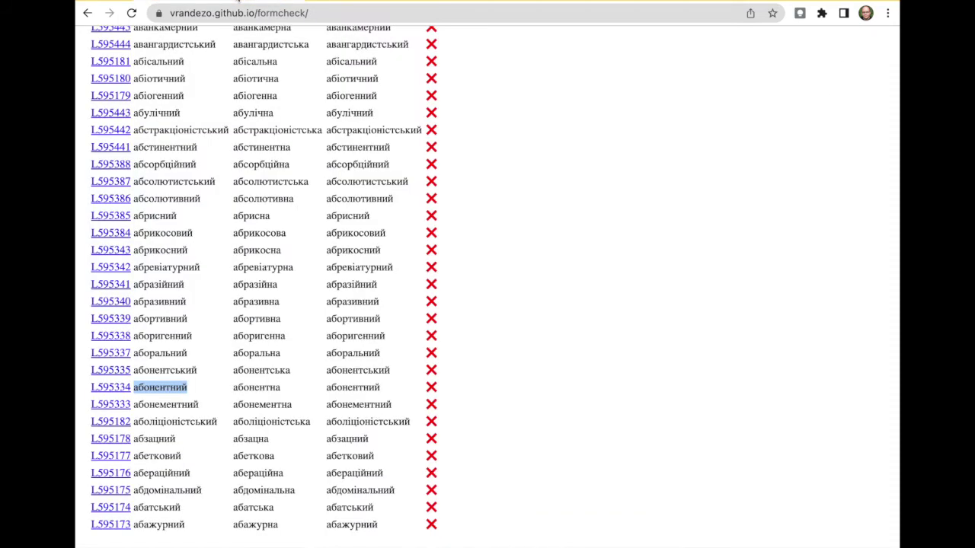
{"action": "double_click", "coordinate": [254, 386]}
{"action": "key", "text": "ctrl+c"}
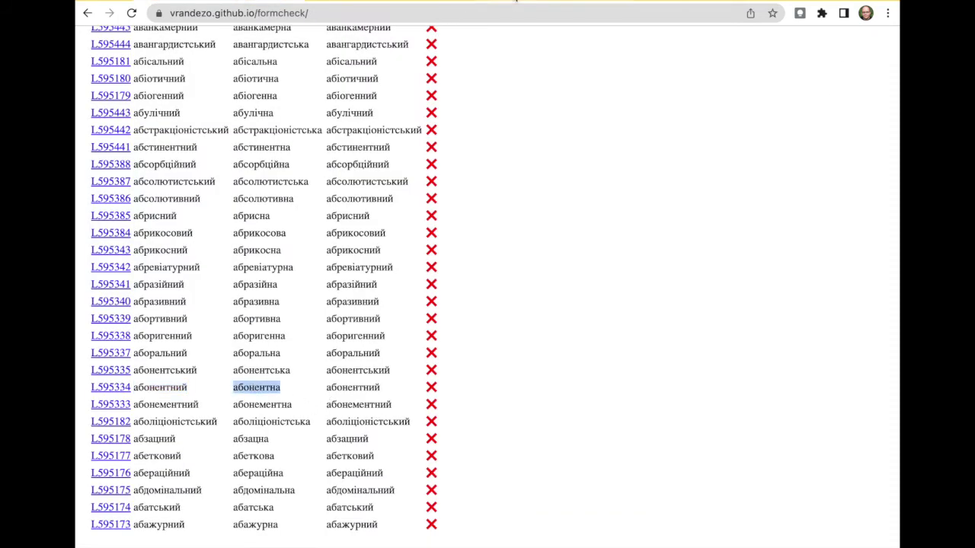
{"action": "left_click", "coordinate": [516, 2]}
- Set the result validation to String equality with "абонентна" as the second string
{"action": "left_click", "coordinate": [341, 520]}
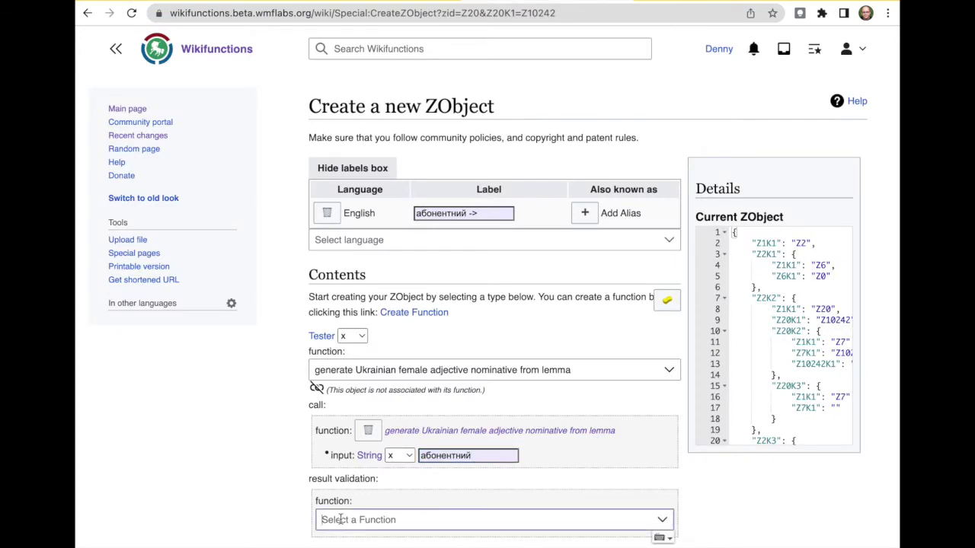
{"action": "type", "text": "string"}
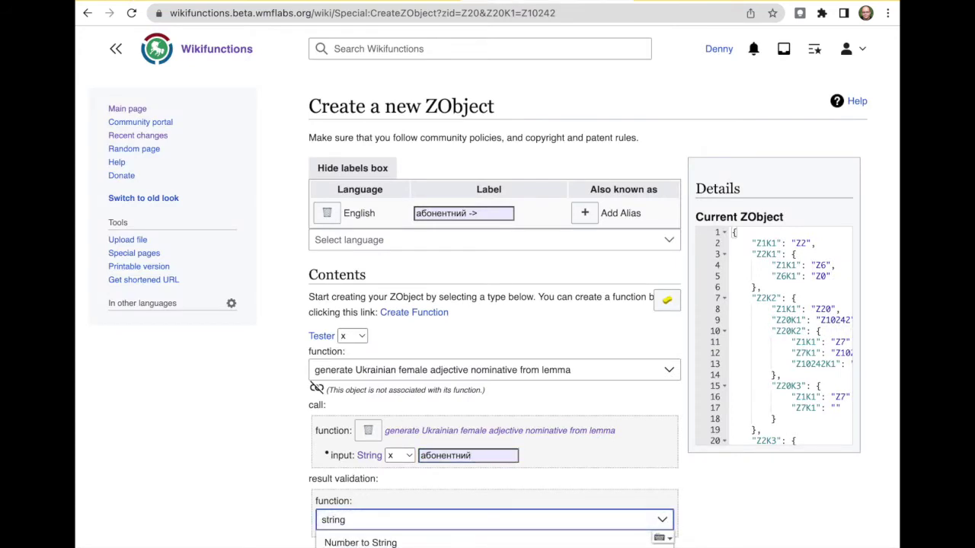
{"action": "scroll", "coordinate": [495, 381], "scroll_direction": "down", "scroll_amount": 2}
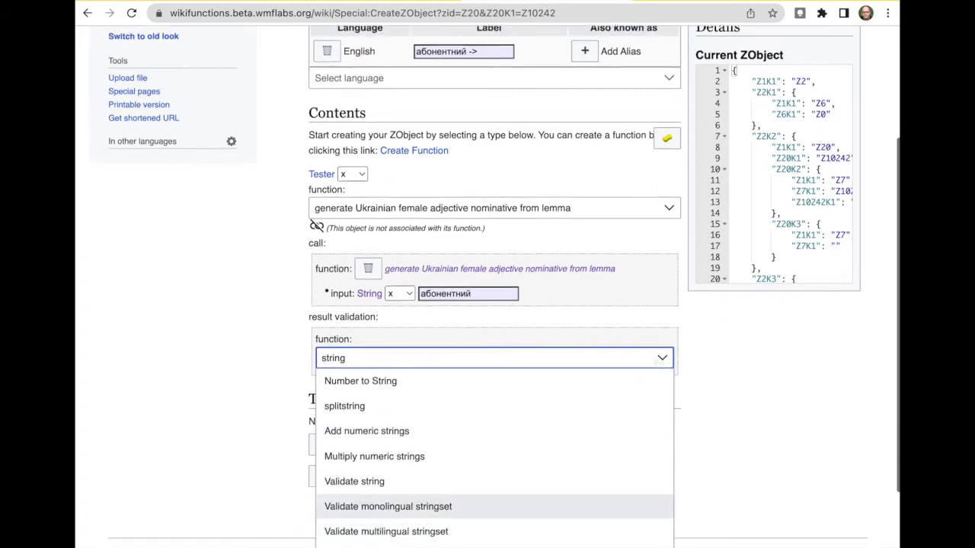
{"action": "scroll", "coordinate": [385, 483], "scroll_direction": "down", "scroll_amount": 1}
{"action": "left_click", "coordinate": [374, 518]}
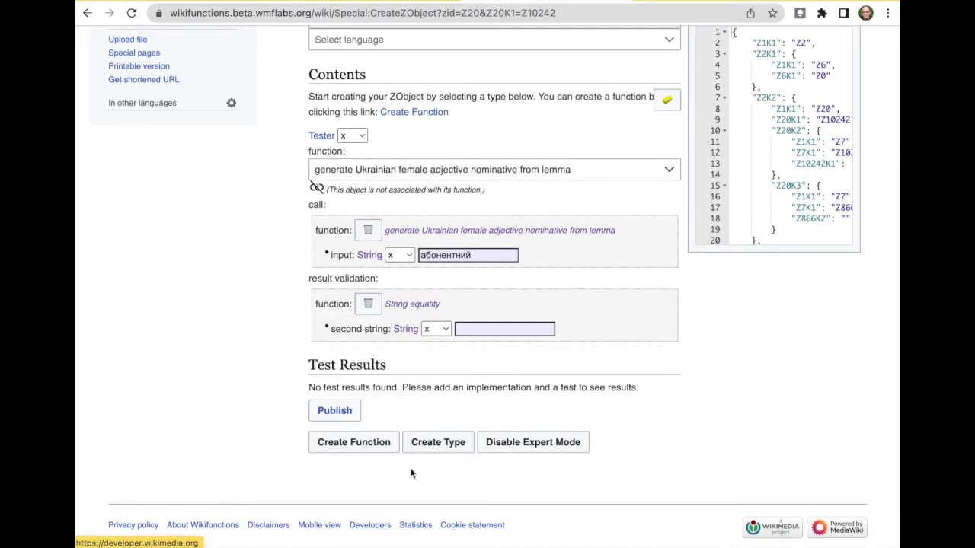
{"action": "left_click", "coordinate": [490, 328]}
{"action": "type", "text": "абонентна"}
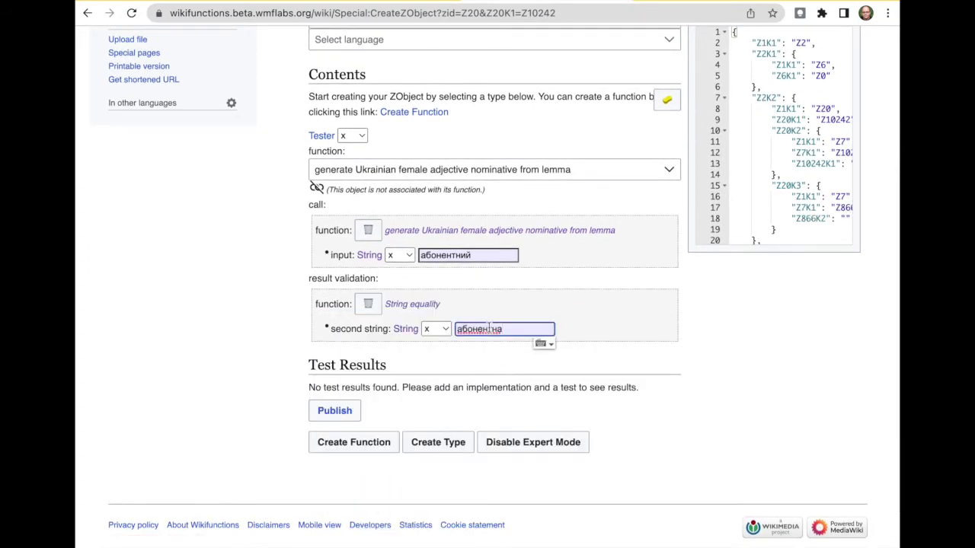
- Complete the test's English label as "абонентний -> абонентна" and publish the test
{"action": "left_click", "coordinate": [340, 415]}
{"action": "scroll", "coordinate": [341, 388], "scroll_direction": "up", "scroll_amount": 1}
{"action": "left_click", "coordinate": [488, 213]}
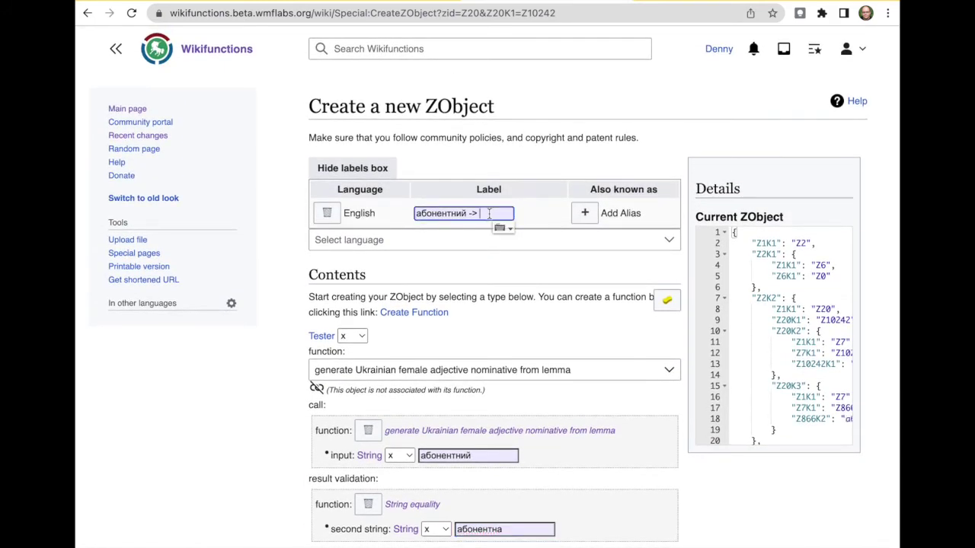
{"action": "key", "text": "ctrl+v"}
{"action": "scroll", "coordinate": [397, 335], "scroll_direction": "down", "scroll_amount": 3}
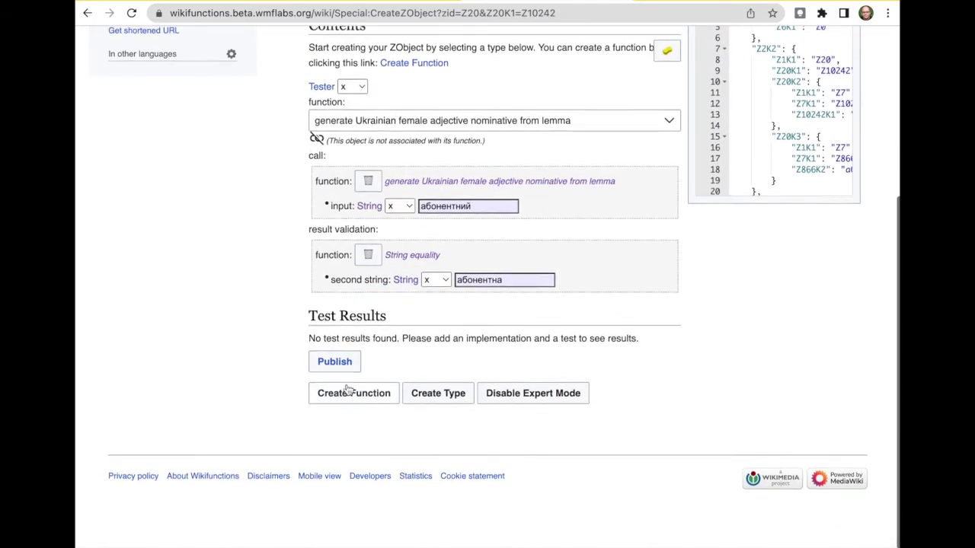
{"action": "left_click", "coordinate": [340, 362]}
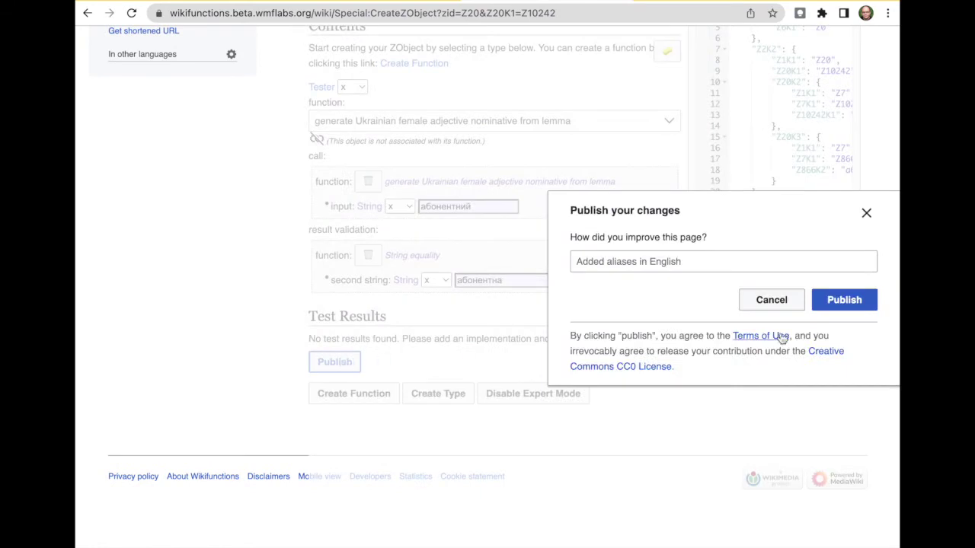
{"action": "left_click", "coordinate": [839, 304]}
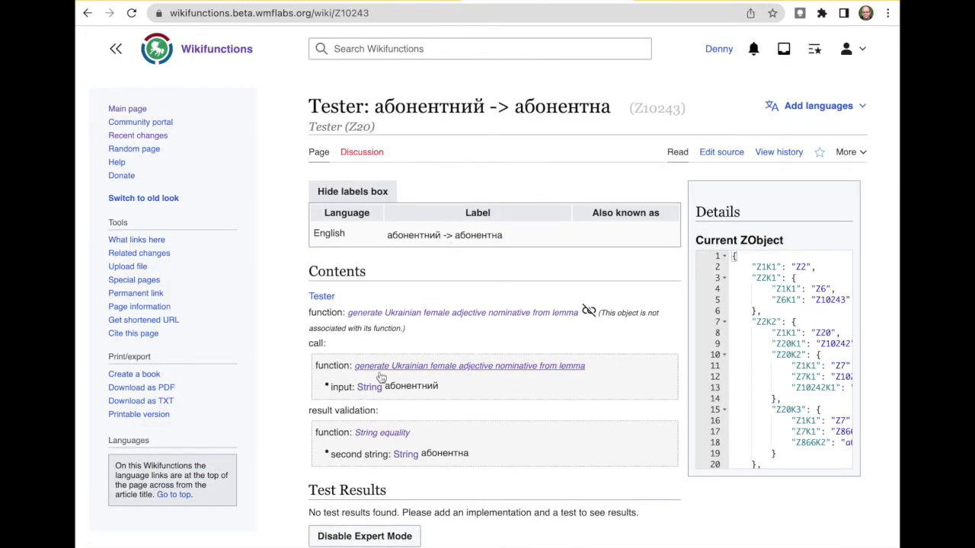
- Return to the function's details and approve the test case "абонентний -> абонентна"
{"action": "left_click", "coordinate": [418, 313]}
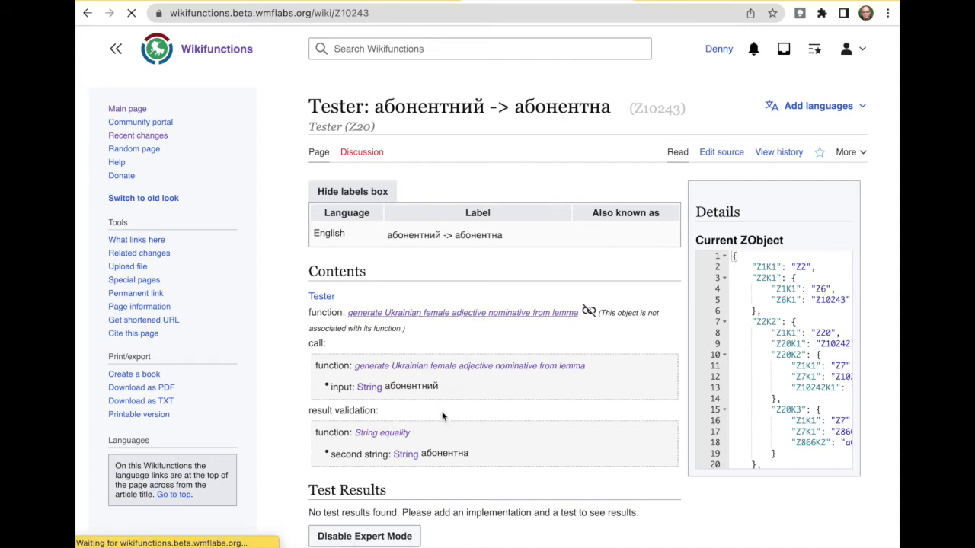
{"action": "left_click", "coordinate": [390, 213]}
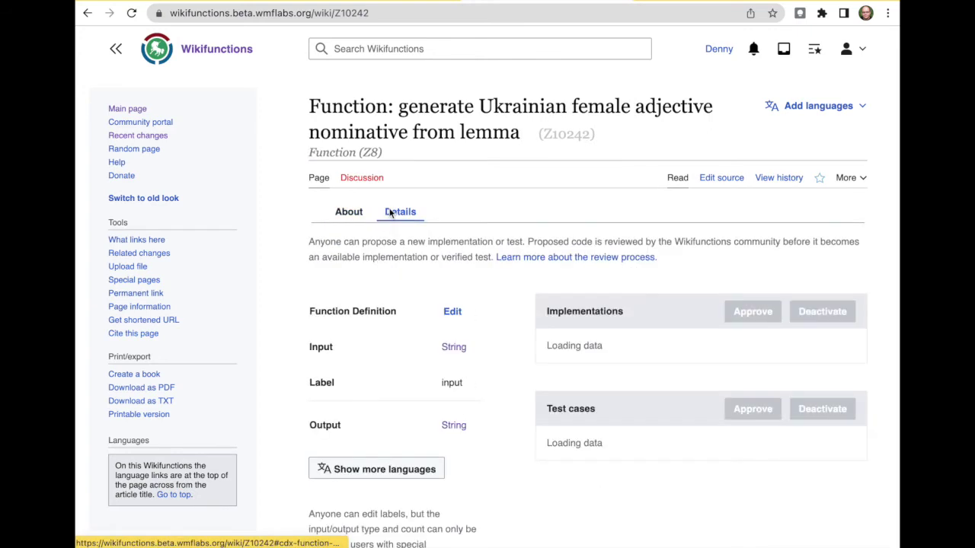
{"action": "left_click", "coordinate": [554, 480]}
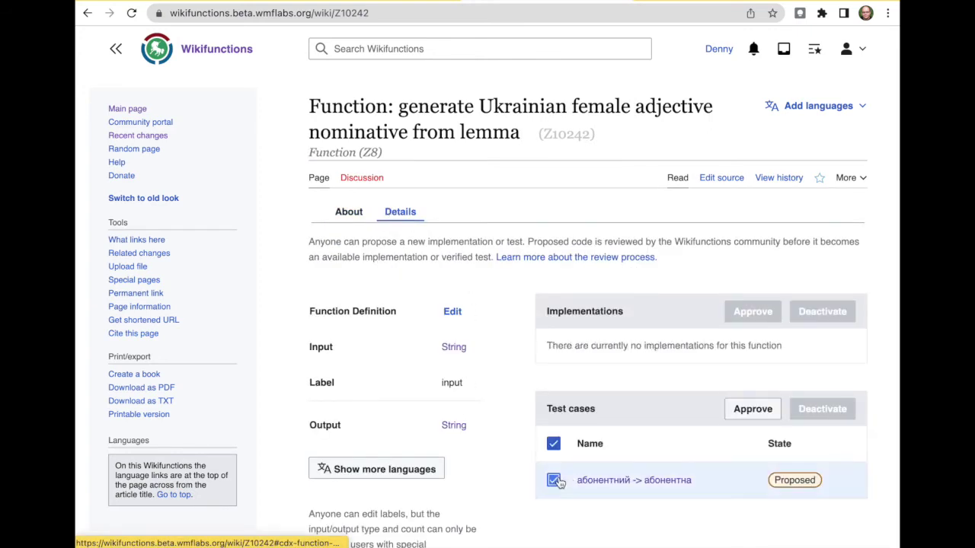
{"action": "left_click", "coordinate": [765, 415]}
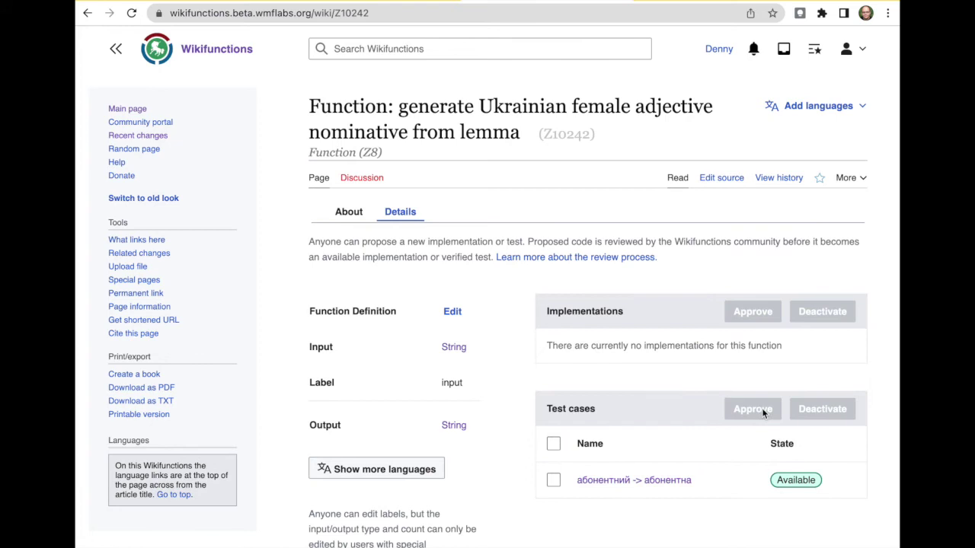
{"action": "scroll", "coordinate": [495, 376], "scroll_direction": "down", "scroll_amount": 3}
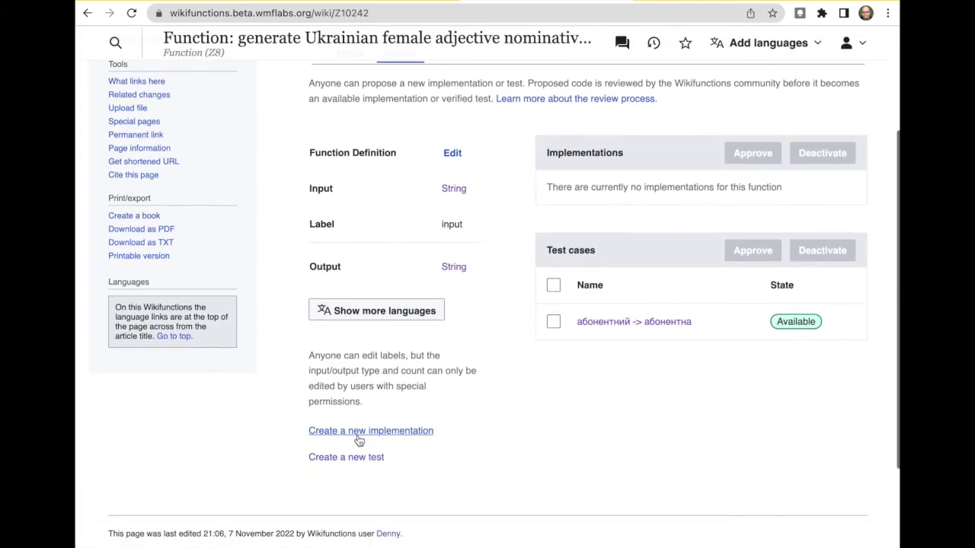
- Start a new implementation for the function and label it in English "composition of Ukrainian female nominative singular adjective"
{"action": "left_click", "coordinate": [353, 432]}
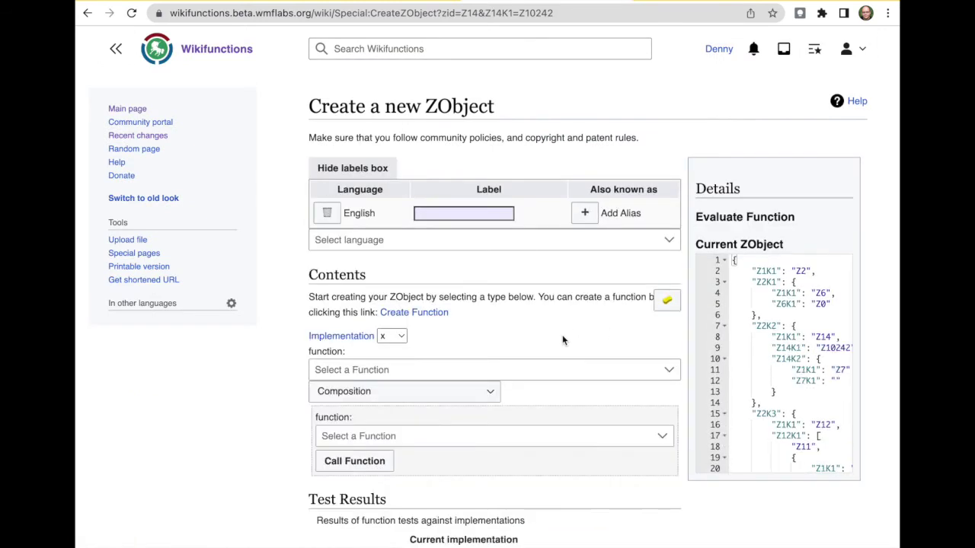
{"action": "left_click", "coordinate": [434, 214]}
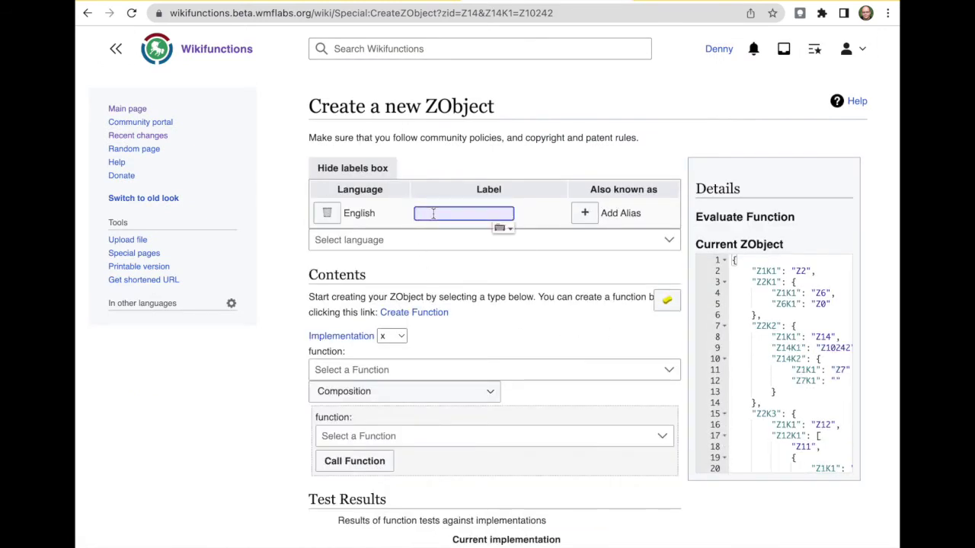
{"action": "type", "text": "composition of Ukrai"}
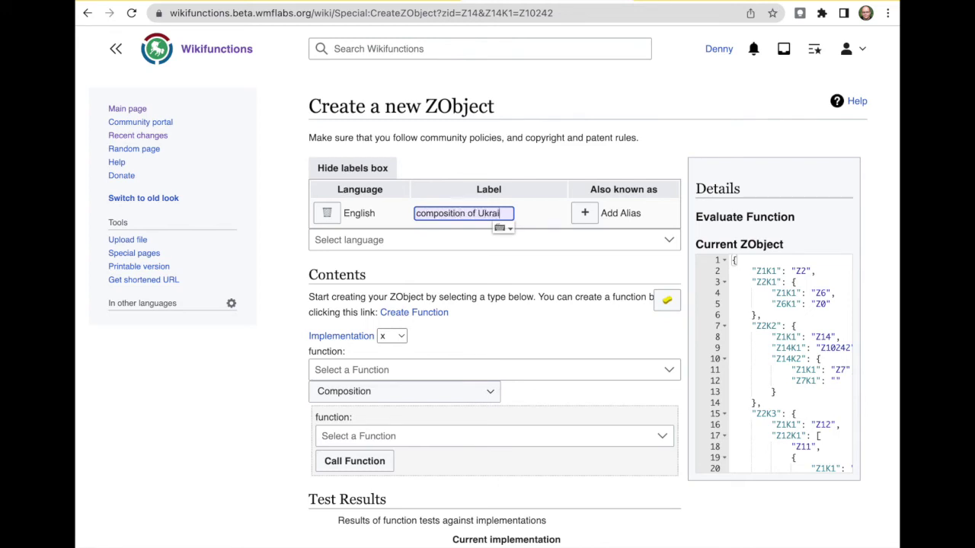
{"action": "type", "text": "nian female"}
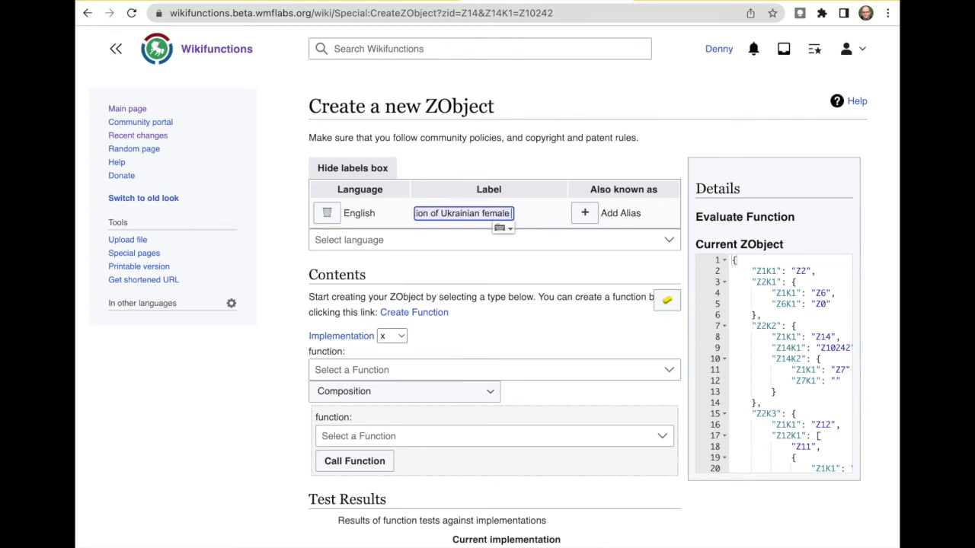
{"action": "type", "text": " nominative "}
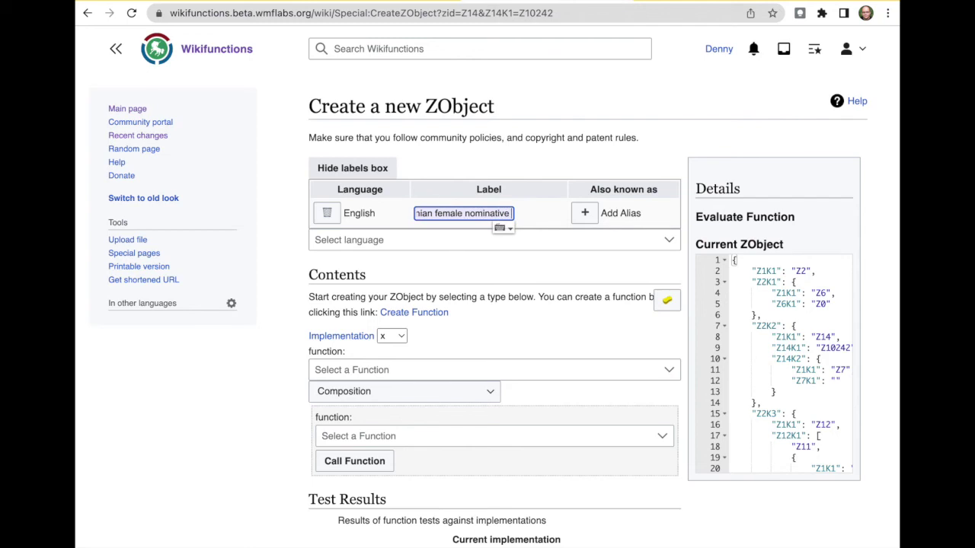
{"action": "type", "text": "adjective"}
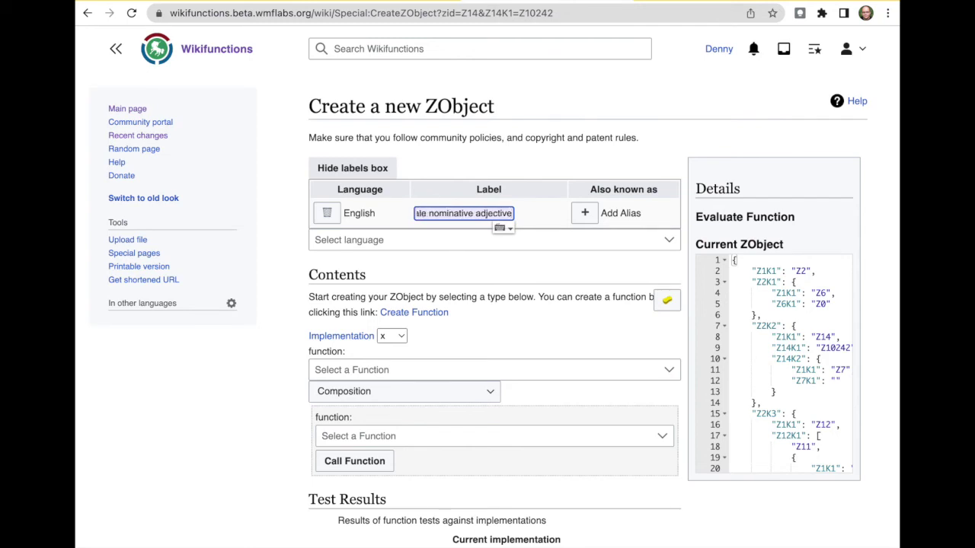
{"action": "key", "text": "Delete"}
{"action": "key", "text": "Delete"}
{"action": "key", "text": "Delete"}
{"action": "key", "text": "Delete"}
{"action": "key", "text": "Delete"}
{"action": "key", "text": "Delete"}
{"action": "key", "text": "Delete"}
{"action": "key", "text": "Delete"}
{"action": "key", "text": "Delete"}
{"action": "type", "text": "singular"}
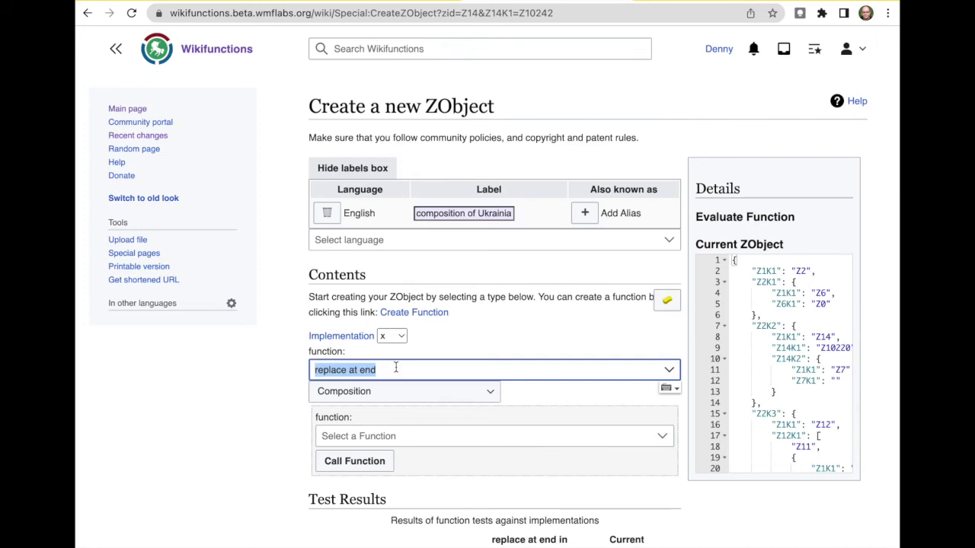
- Set the implemented function to "generate Ukrainian female adjective nominative from lemma"
{"action": "type", "text": "gener"}
{"action": "key", "text": "Down"}
{"action": "key", "text": "Return"}
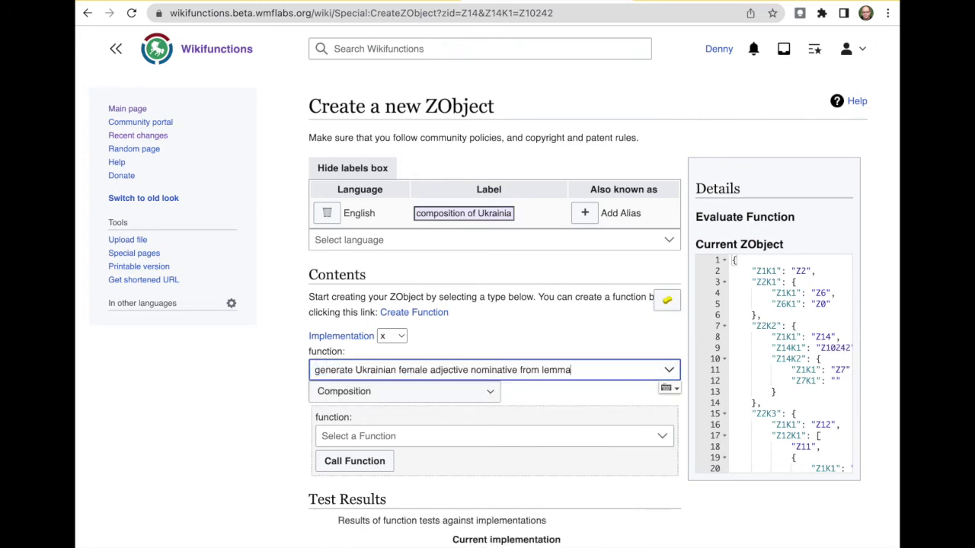
- Compose the implementation from "replace at end" and make its input an argument reference to "input"
{"action": "left_click", "coordinate": [366, 435]}
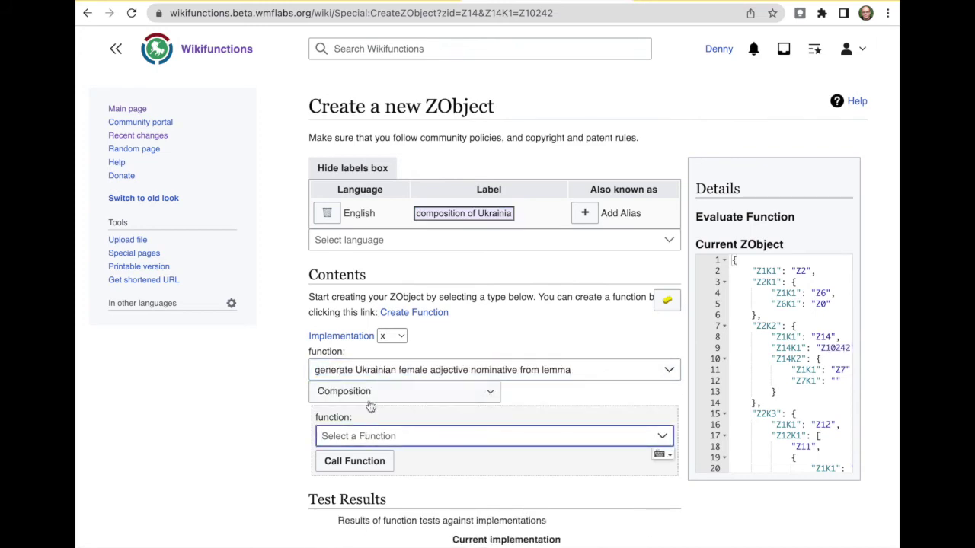
{"action": "scroll", "coordinate": [370, 407], "scroll_direction": "down", "scroll_amount": 1}
{"action": "type", "text": "replac"}
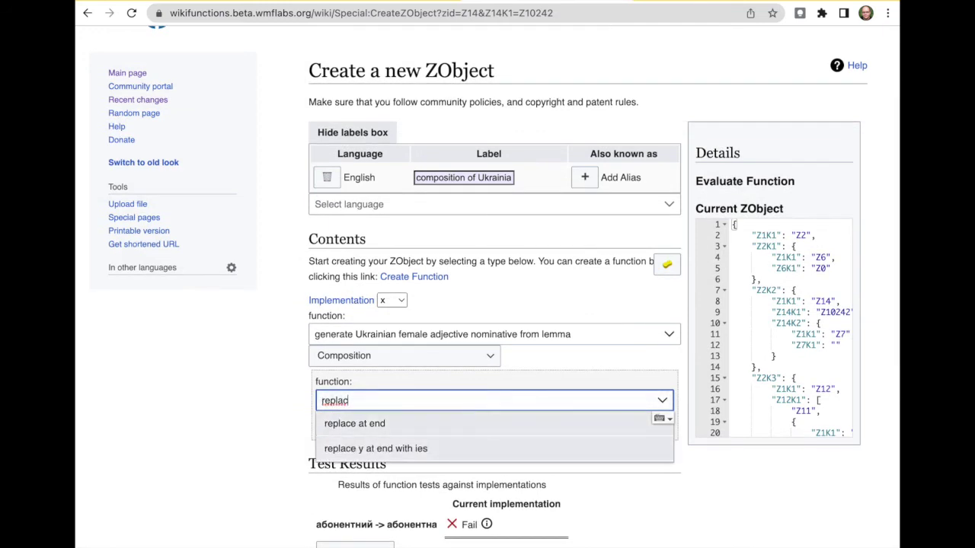
{"action": "key", "text": "Down"}
{"action": "key", "text": "Return"}
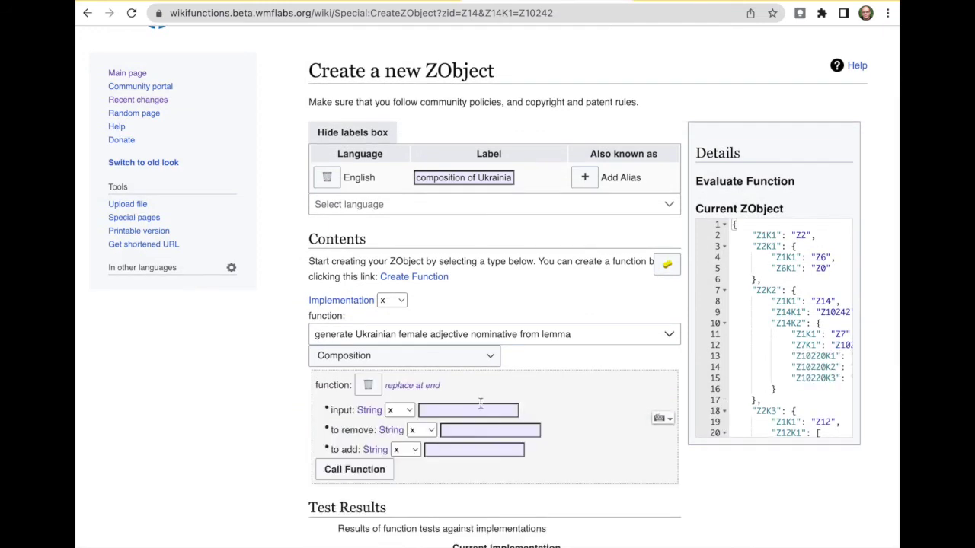
{"action": "left_click", "coordinate": [408, 409]}
{"action": "left_click", "coordinate": [407, 456]}
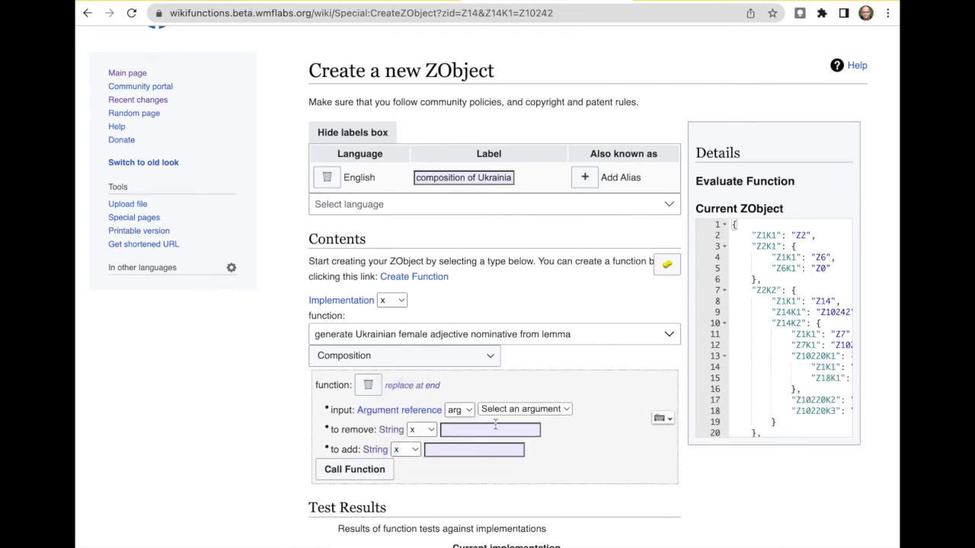
{"action": "left_click", "coordinate": [509, 412]}
{"action": "left_click", "coordinate": [517, 422]}
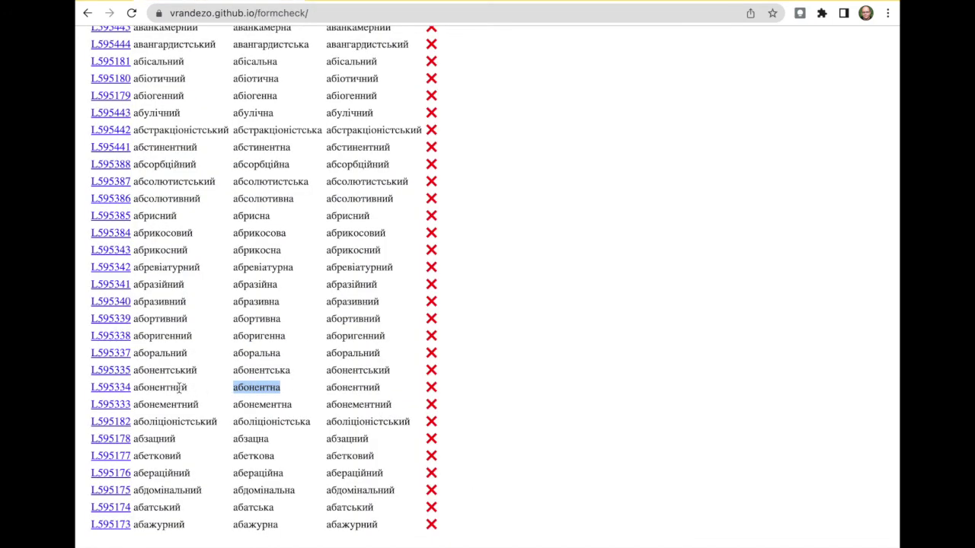
- Copy the ending "ий" from the L595334 lemma in the Form checker and paste it as the string to remove
{"action": "left_click_drag", "start_coordinate": [180, 386], "coordinate": [189, 393]}
{"action": "key", "text": "super+c"}
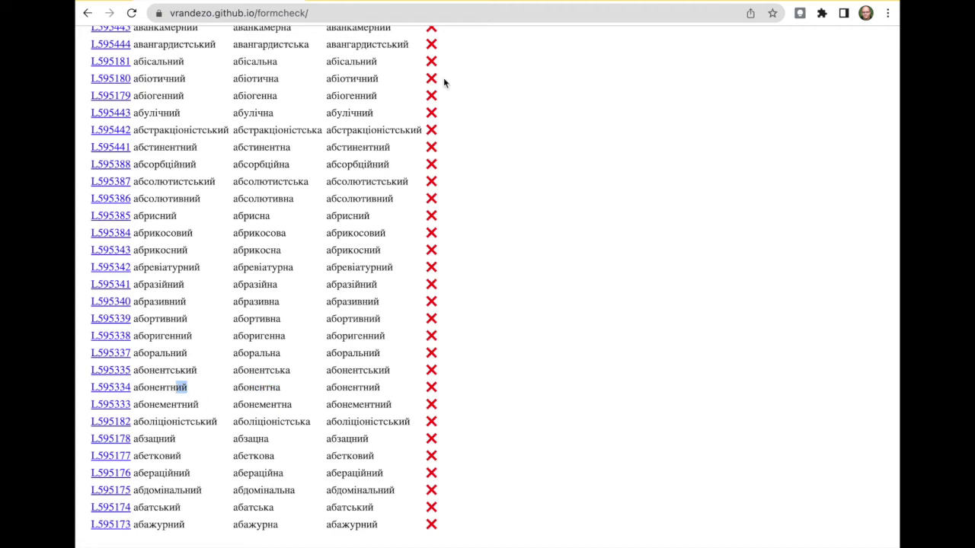
{"action": "left_click", "coordinate": [533, 0]}
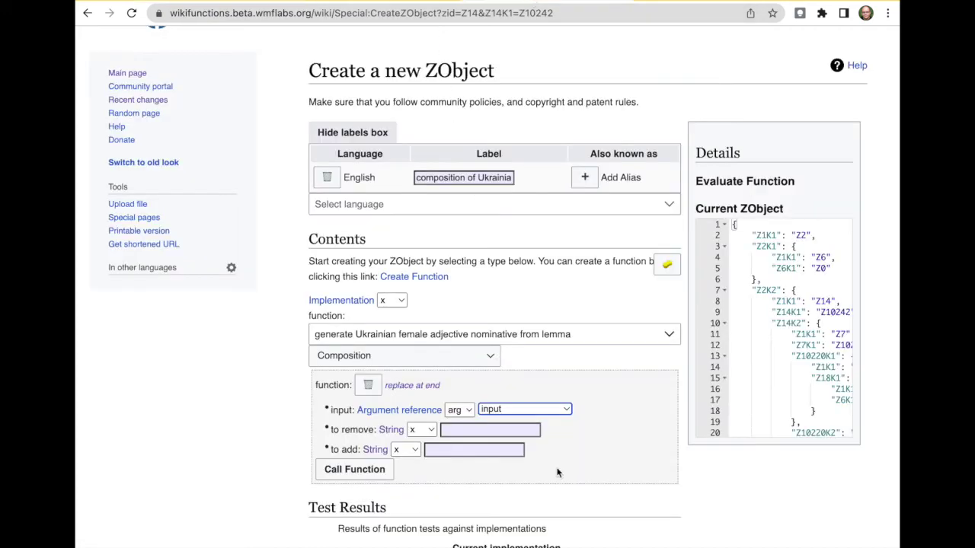
{"action": "left_click", "coordinate": [468, 432]}
{"action": "key", "text": "super+v"}
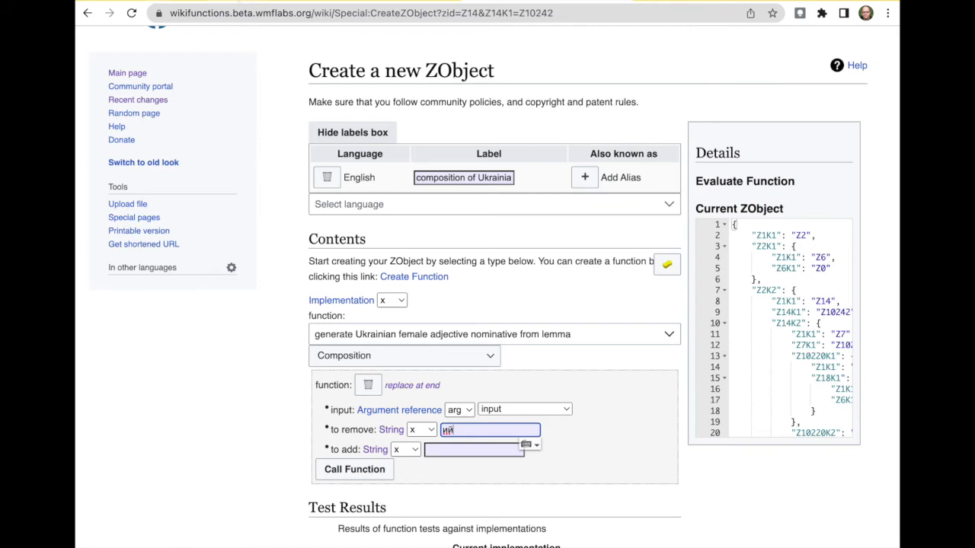
- Copy the ending "а" from the recorded form of L595334 in the Form checker and paste it as the string to add
{"action": "key", "text": "ctrl+Tab"}
{"action": "left_click_drag", "start_coordinate": [274, 389], "coordinate": [284, 391]}
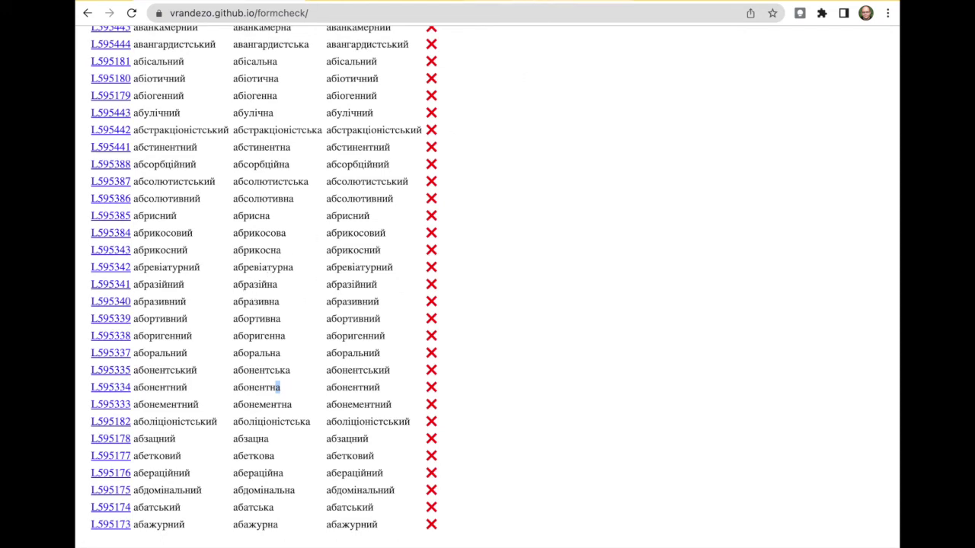
{"action": "key", "text": "ctrl+Tab"}
{"action": "left_click", "coordinate": [436, 449]}
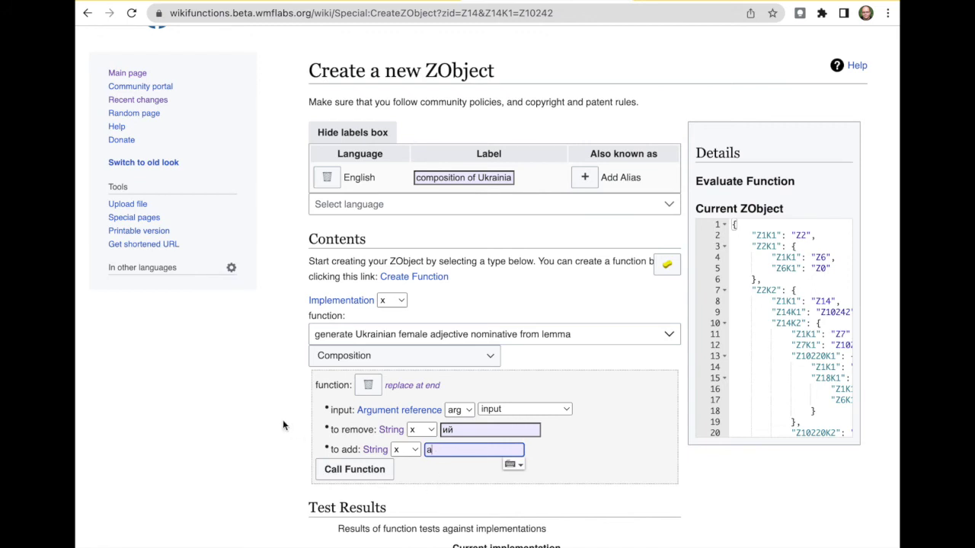
- Run all tests against the current implementation and publish it
{"action": "scroll", "coordinate": [283, 419], "scroll_direction": "down", "scroll_amount": 5}
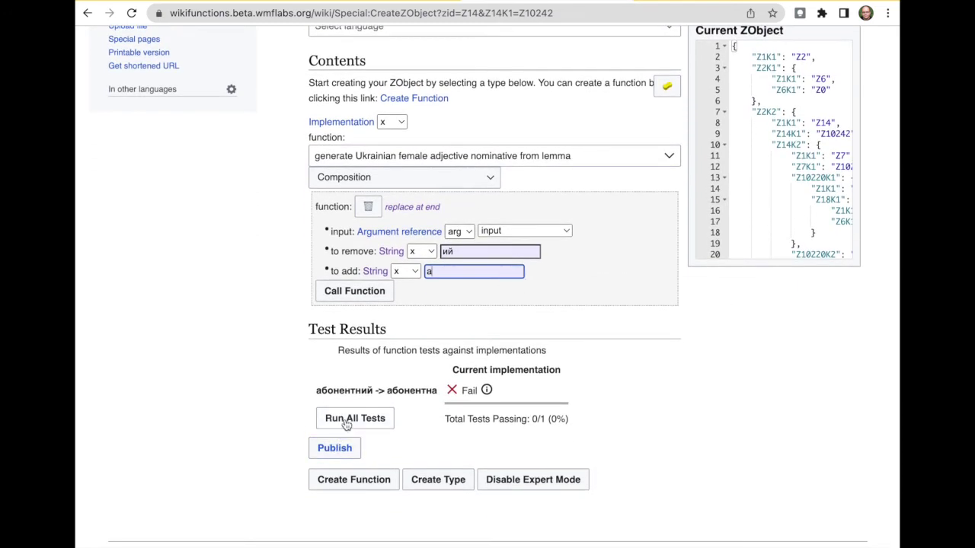
{"action": "left_click", "coordinate": [347, 424]}
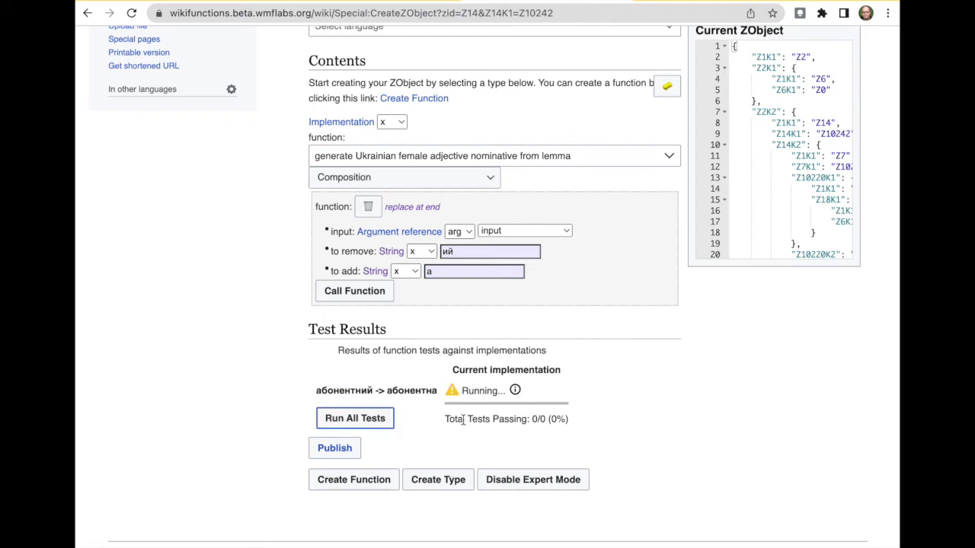
{"action": "left_click", "coordinate": [344, 450]}
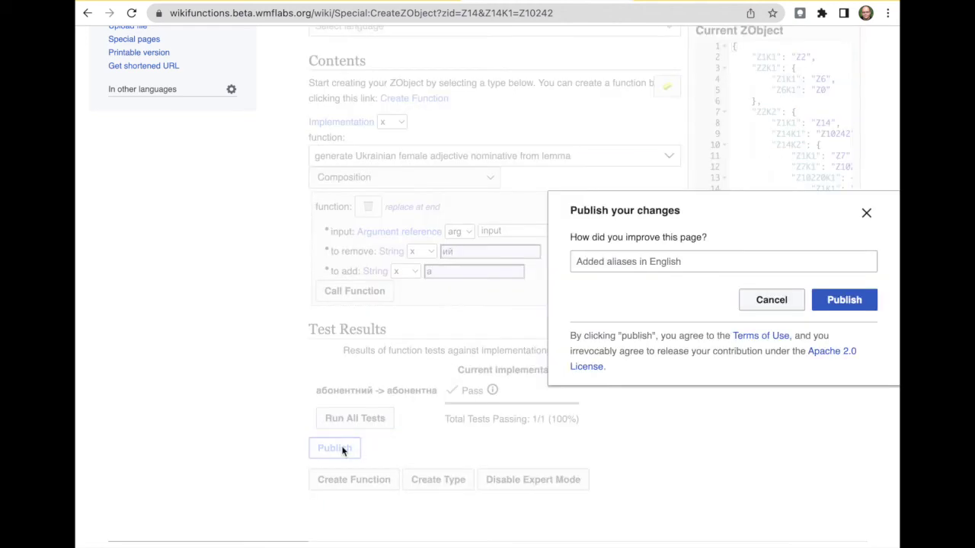
{"action": "left_click", "coordinate": [844, 302]}
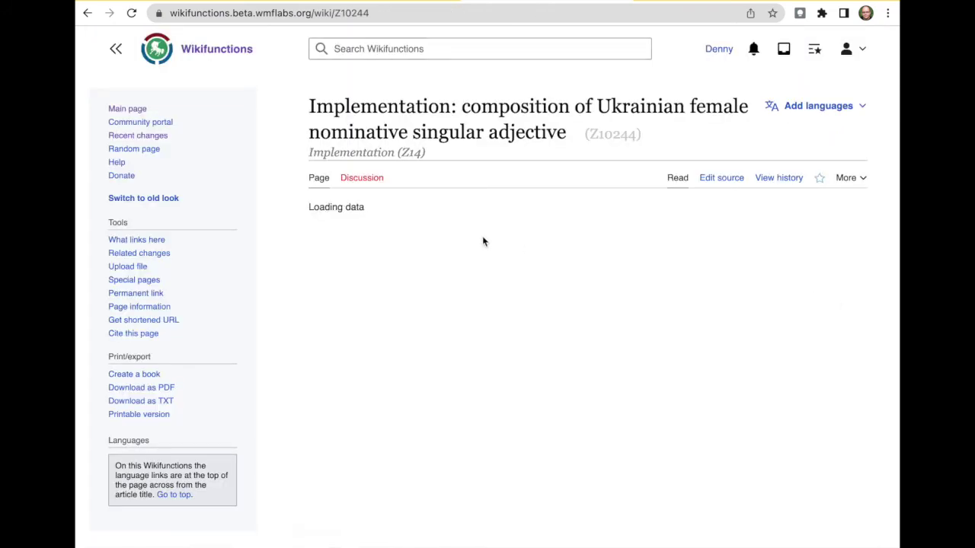
- Return to the function's details and approve the implementation "composition of Ukrainian female nominative singular adjective"
{"action": "scroll", "coordinate": [409, 312], "scroll_direction": "down", "scroll_amount": 1}
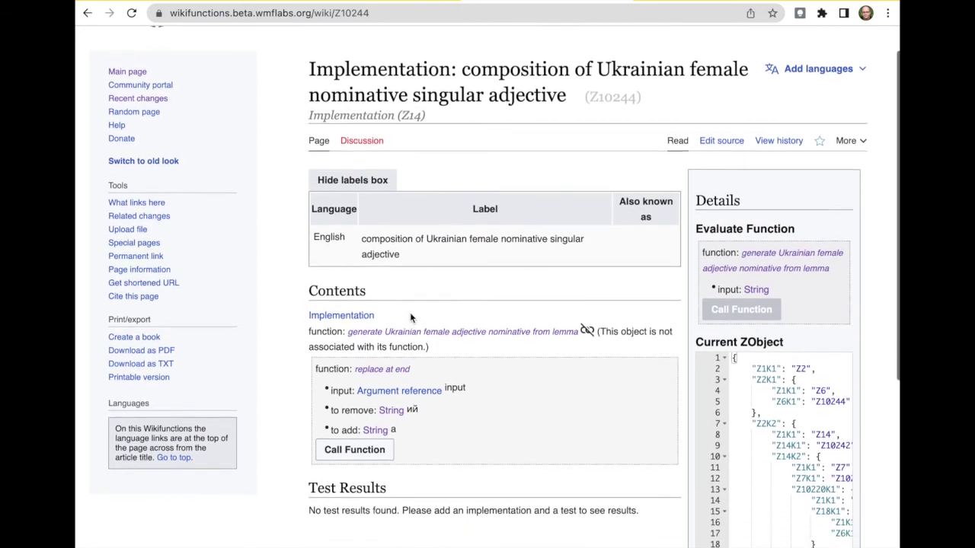
{"action": "left_click", "coordinate": [419, 350]}
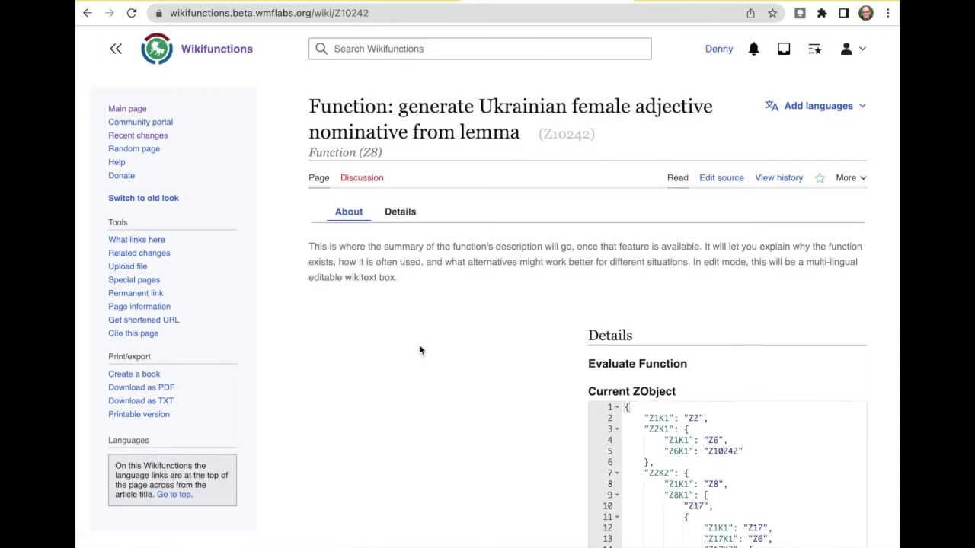
{"action": "left_click", "coordinate": [400, 216]}
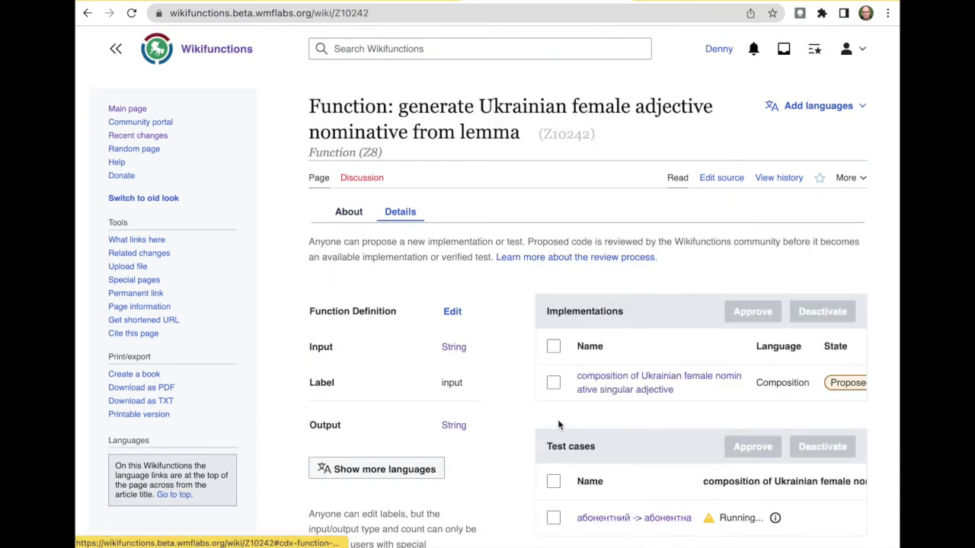
{"action": "left_click", "coordinate": [553, 383]}
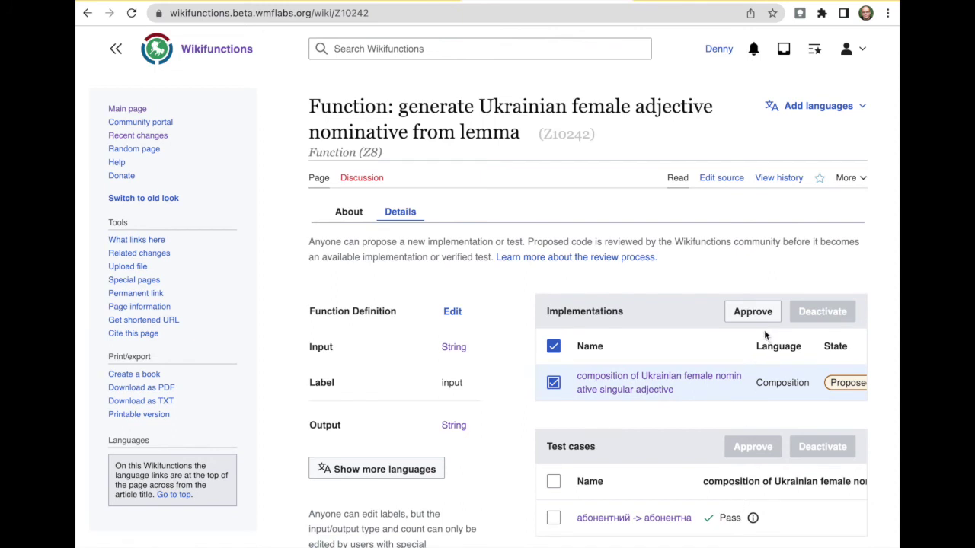
{"action": "left_click", "coordinate": [752, 311]}
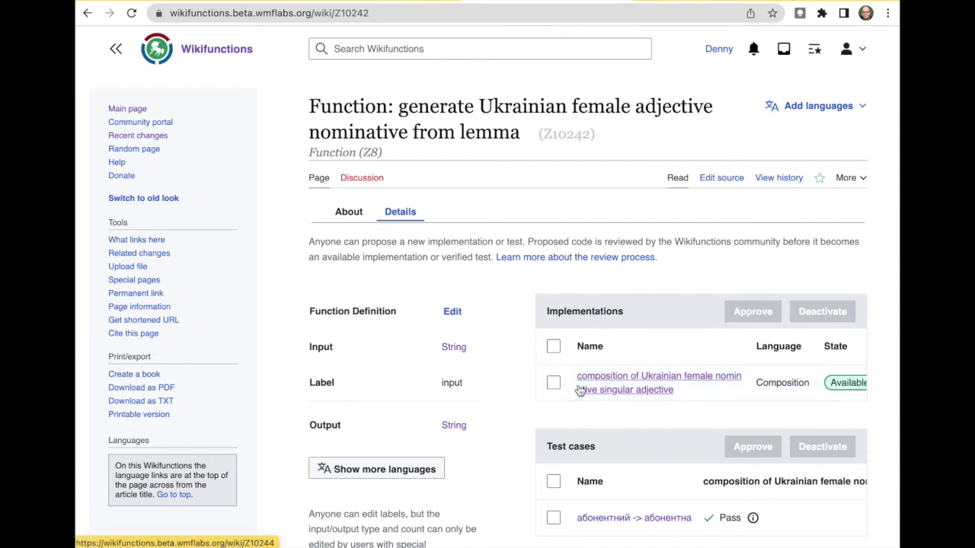
- Copy the function's ID Z10242 from its page title and switch to the Form checker
{"action": "double_click", "coordinate": [558, 135]}
{"action": "key", "text": "ctrl+c"}
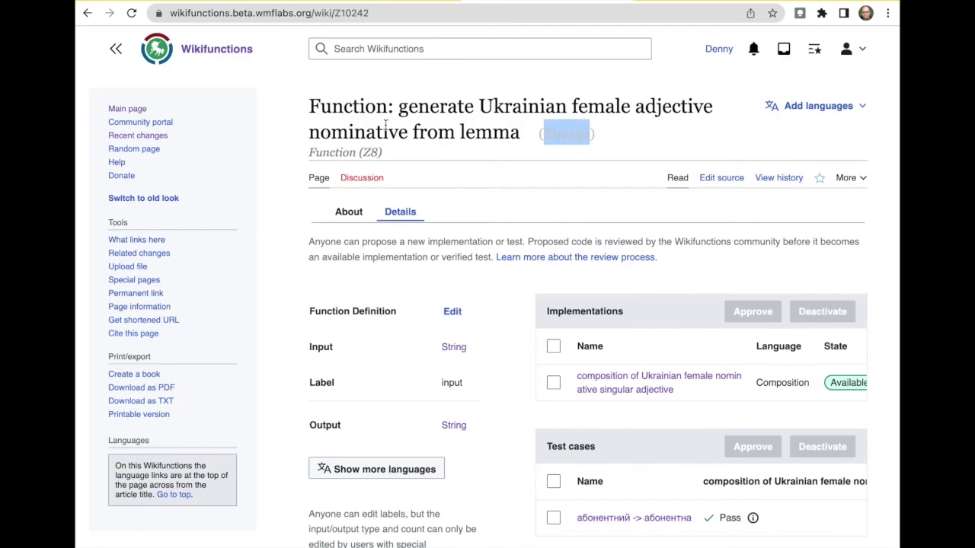
{"action": "key", "text": "ctrl+Tab"}
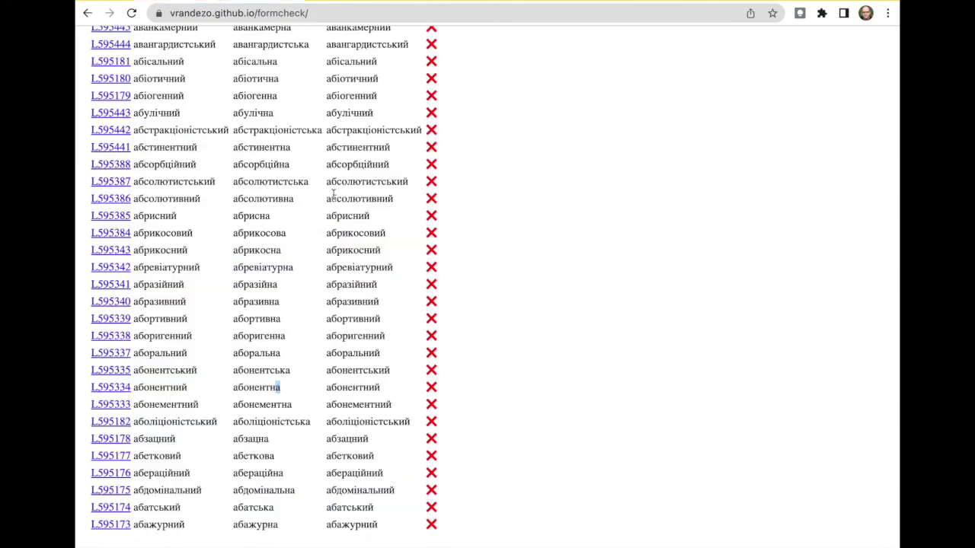
- Reload the Form checker and set the language to Q8798 Ukrainian
{"action": "scroll", "coordinate": [333, 195], "scroll_direction": "up", "scroll_amount": 20}
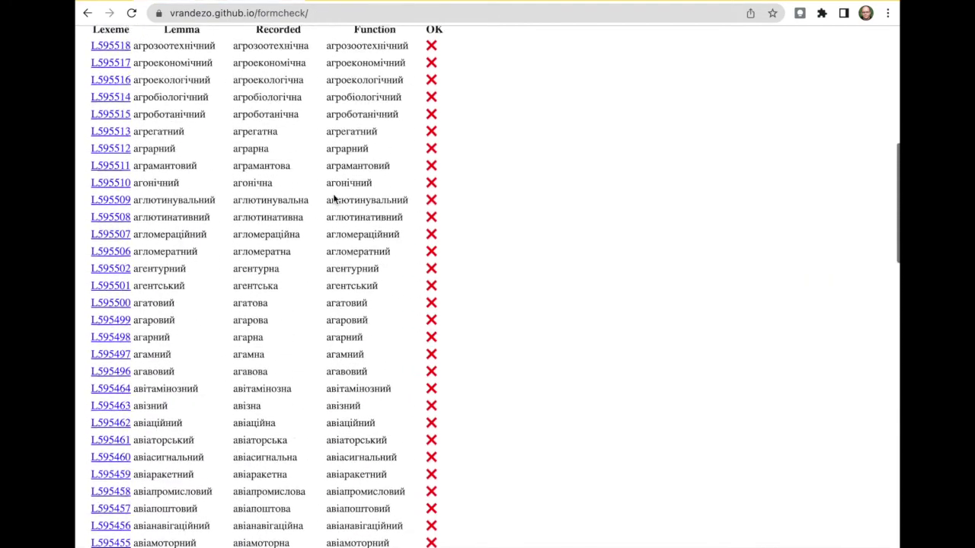
{"action": "scroll", "coordinate": [333, 198], "scroll_direction": "up", "scroll_amount": 10}
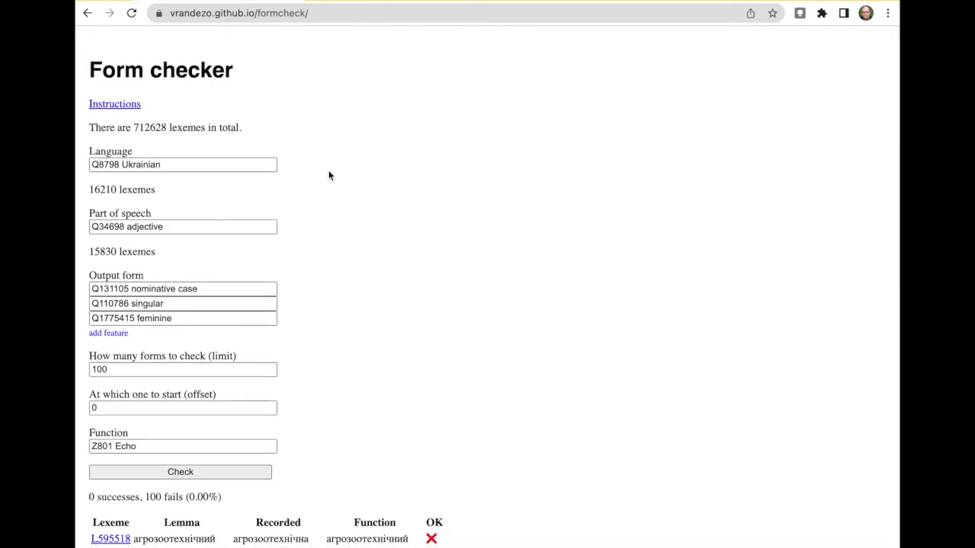
{"action": "key", "text": "super+r"}
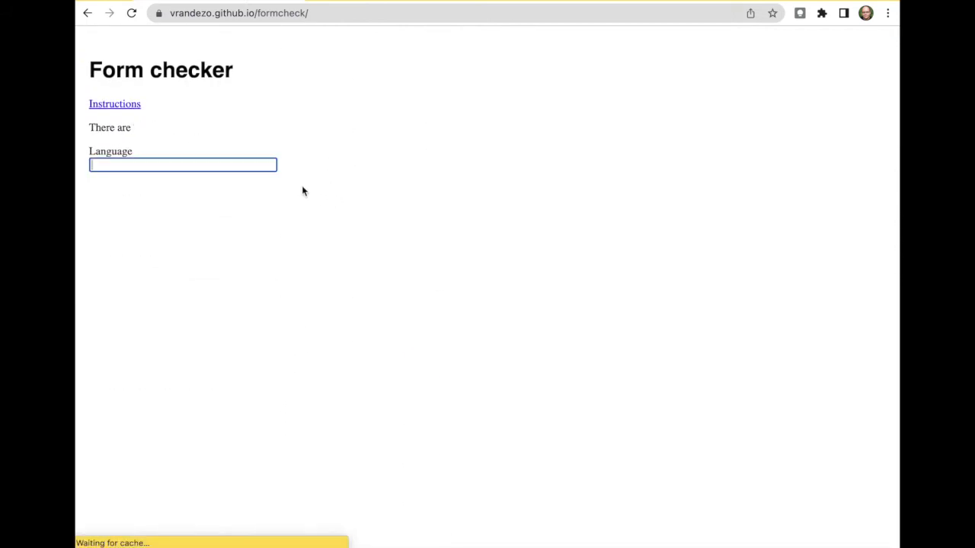
{"action": "type", "text": "ukra"}
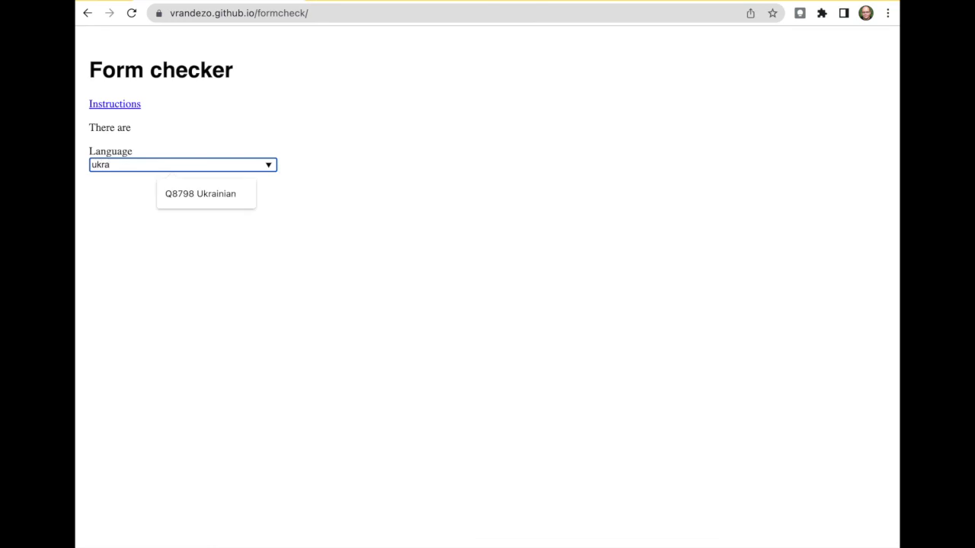
{"action": "key", "text": "Down"}
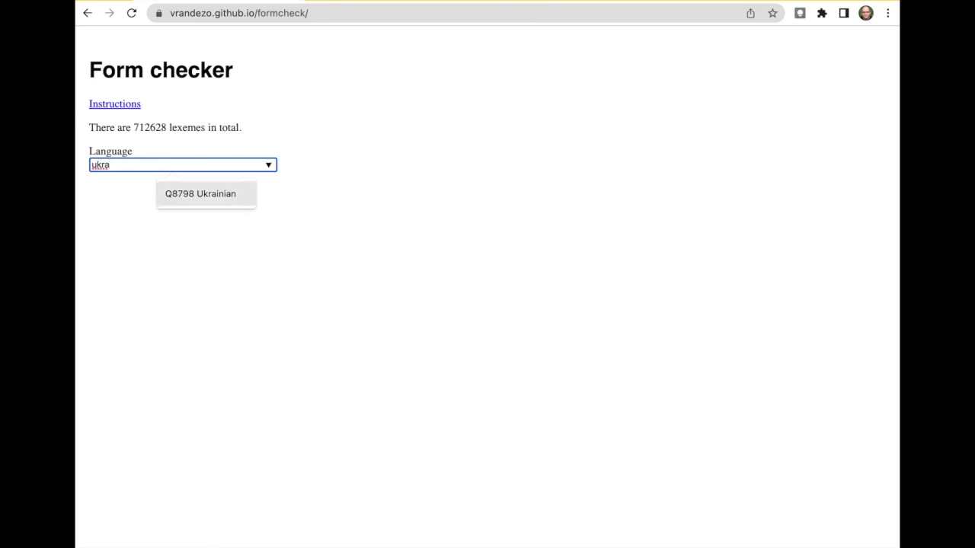
{"action": "key", "text": "Return"}
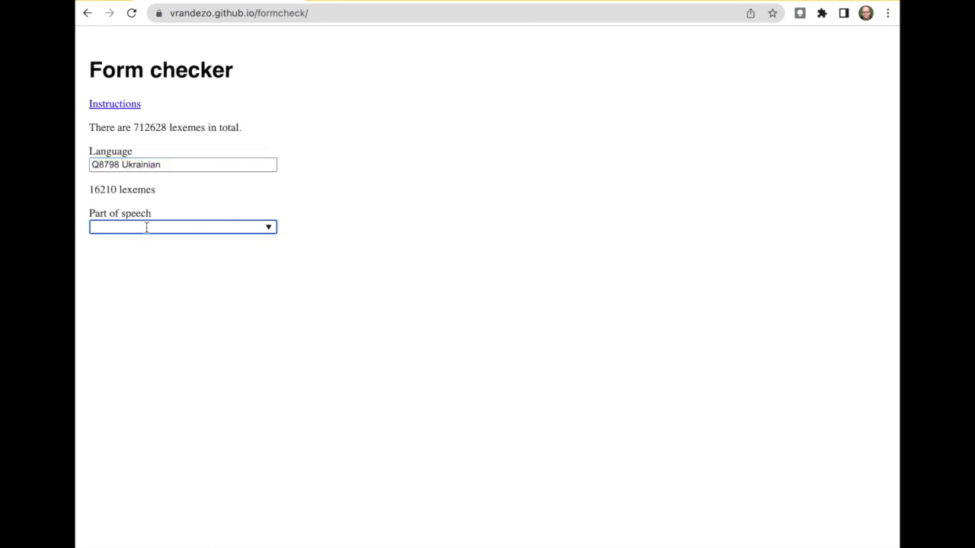
- Set the part of speech to Q34698 adjective
{"action": "type", "text": "adjec"}
{"action": "key", "text": "Down"}
{"action": "key", "text": "Return"}
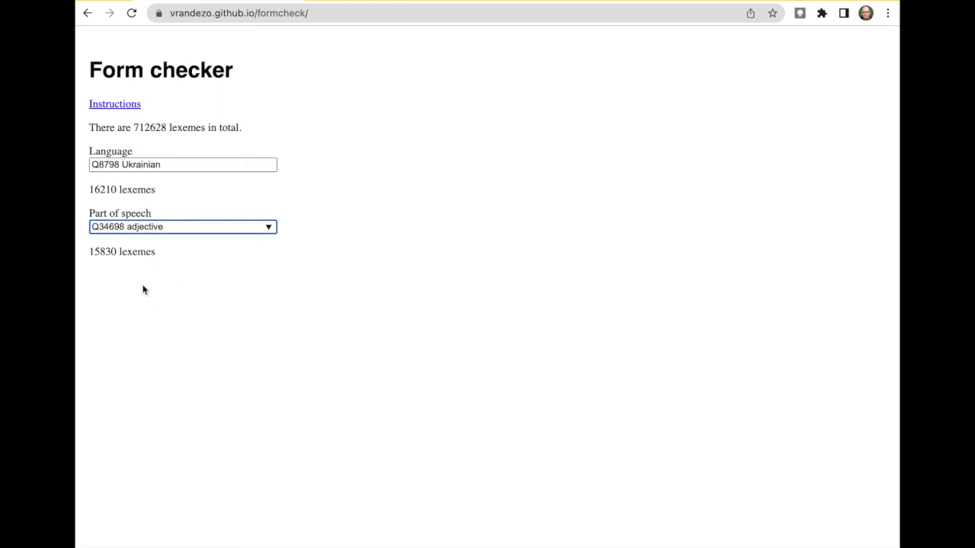
{"action": "key", "text": "Return"}
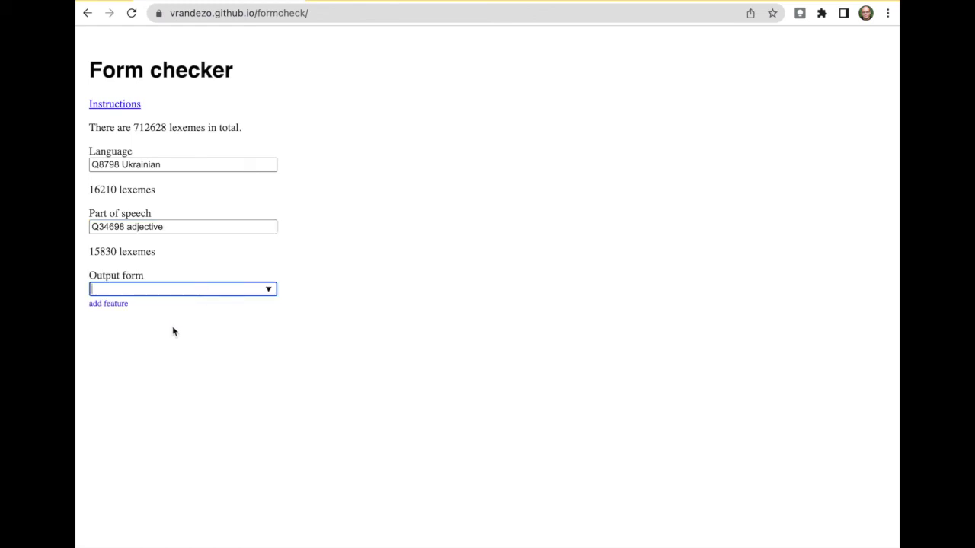
- Define the output form with the features Q110786 singular, Q131105 nominative case and Q1775415 feminine
{"action": "type", "text": "singul"}
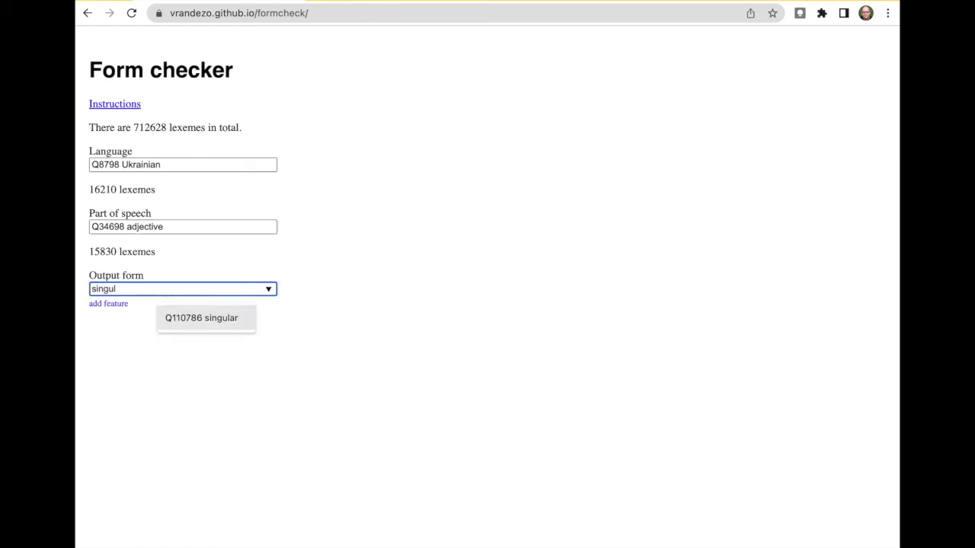
{"action": "key", "text": "Return"}
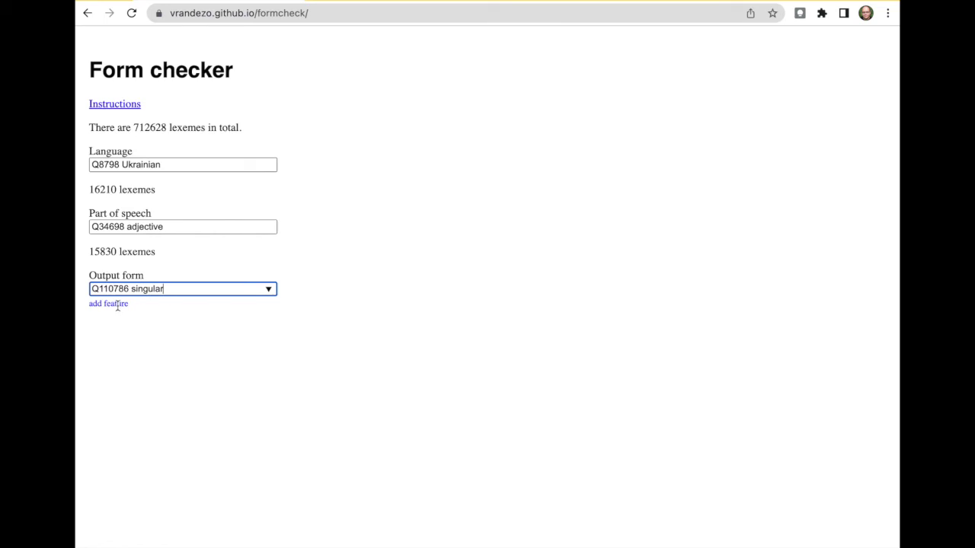
{"action": "left_click", "coordinate": [118, 303]}
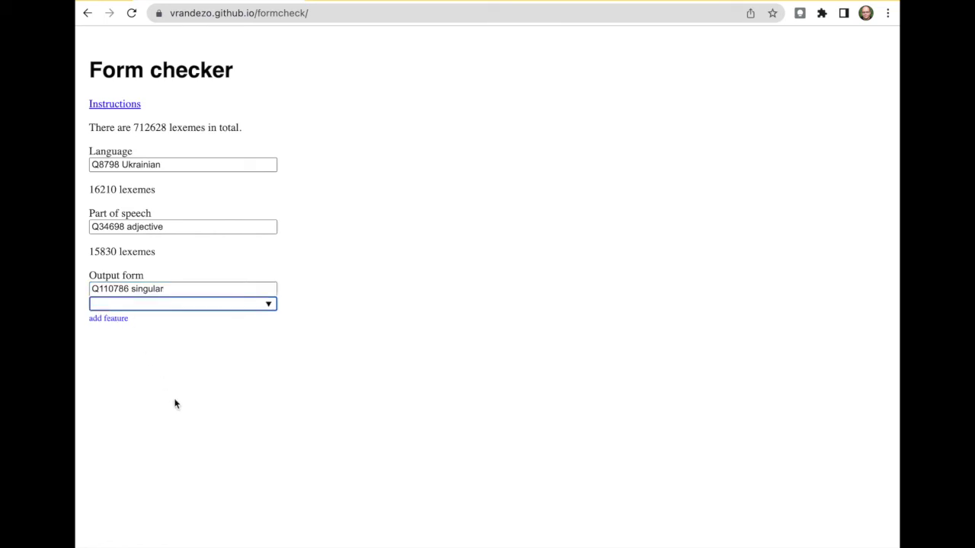
{"action": "type", "text": "nomi"}
{"action": "key", "text": "Return"}
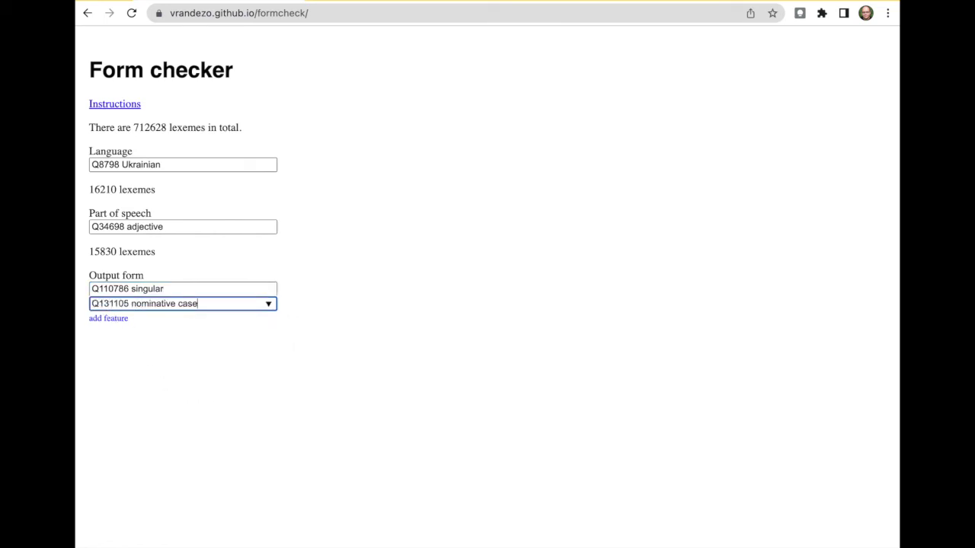
{"action": "left_click", "coordinate": [120, 319]}
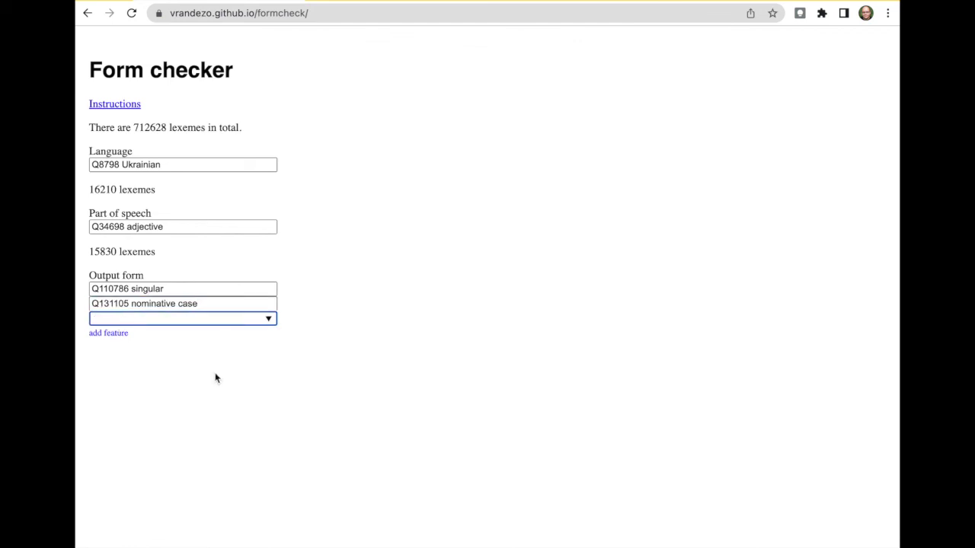
{"action": "type", "text": "fem"}
{"action": "left_click", "coordinate": [226, 347]}
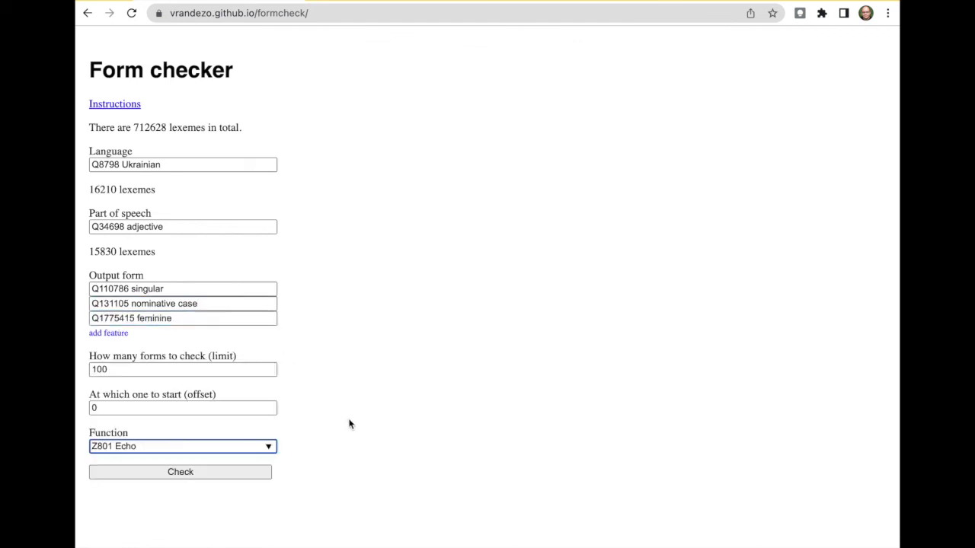
- Replace the function to be tested with the copied ID Z10242 and run the check
{"action": "left_click", "coordinate": [181, 446]}
{"action": "triple_click", "coordinate": [181, 445]}
{"action": "key", "text": "ctrl+v"}
{"action": "left_click", "coordinate": [173, 473]}
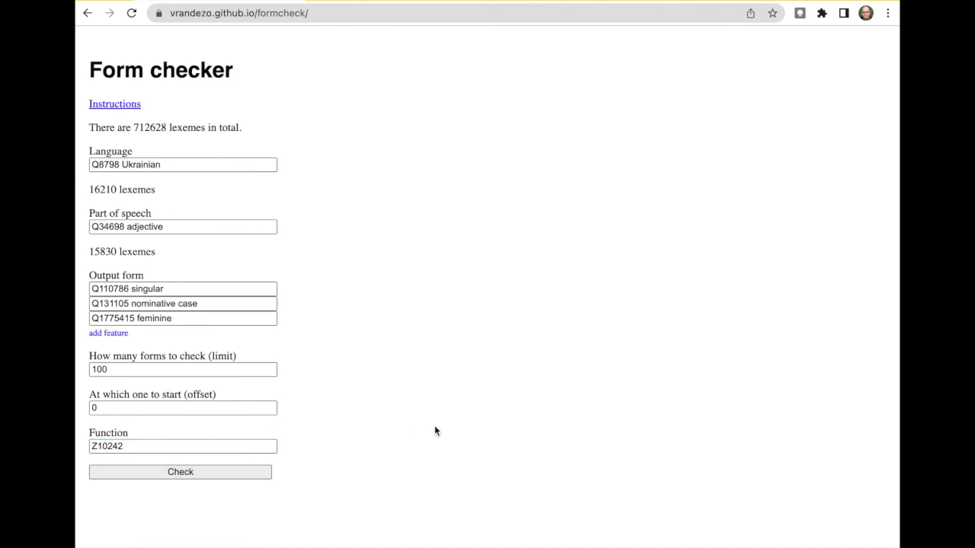
- Examine the check results, comparing the recorded feminine forms with the function's output for each lexeme and the success and fail counts
{"action": "scroll", "coordinate": [435, 432], "scroll_direction": "down", "scroll_amount": 1}
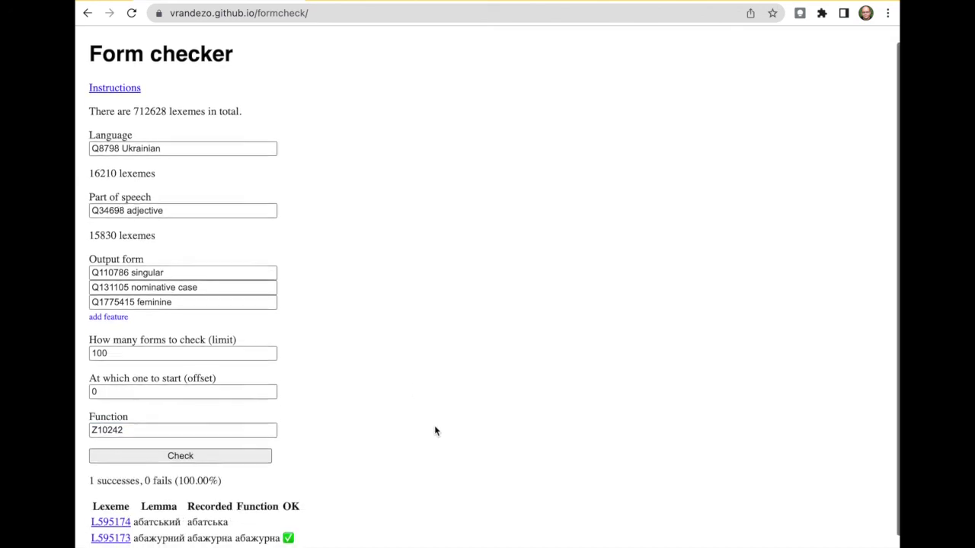
{"action": "scroll", "coordinate": [434, 431], "scroll_direction": "down", "scroll_amount": 3}
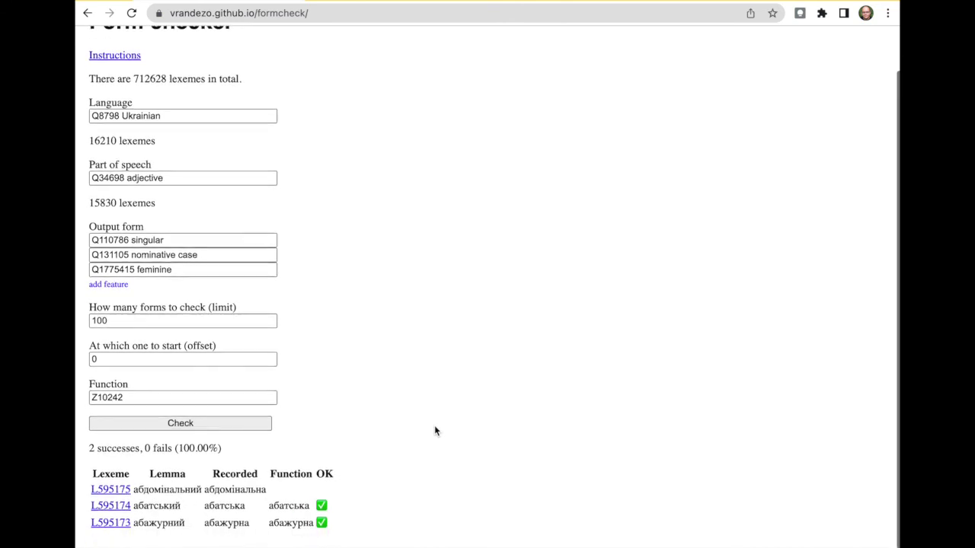
{"action": "scroll", "coordinate": [434, 431], "scroll_direction": "down", "scroll_amount": 3}
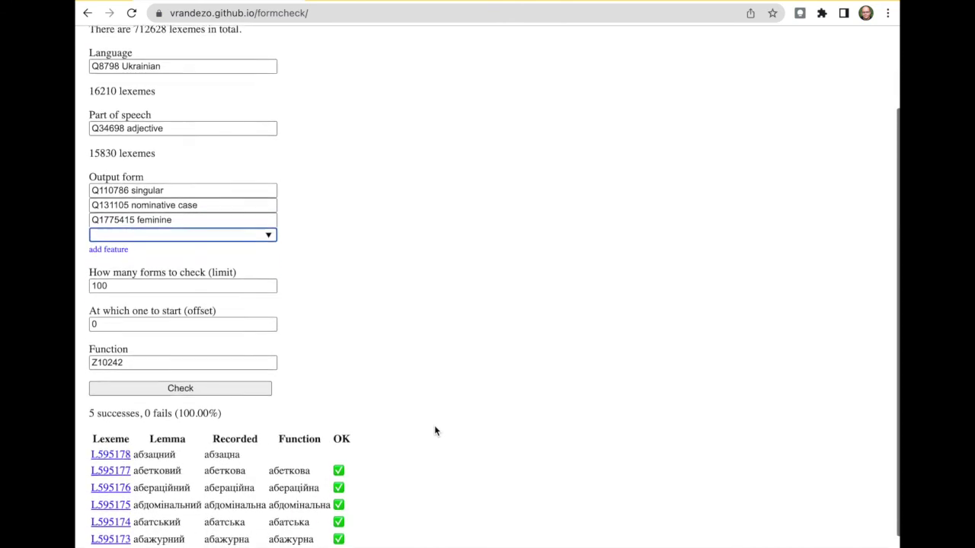
{"action": "scroll", "coordinate": [434, 431], "scroll_direction": "down", "scroll_amount": 1}
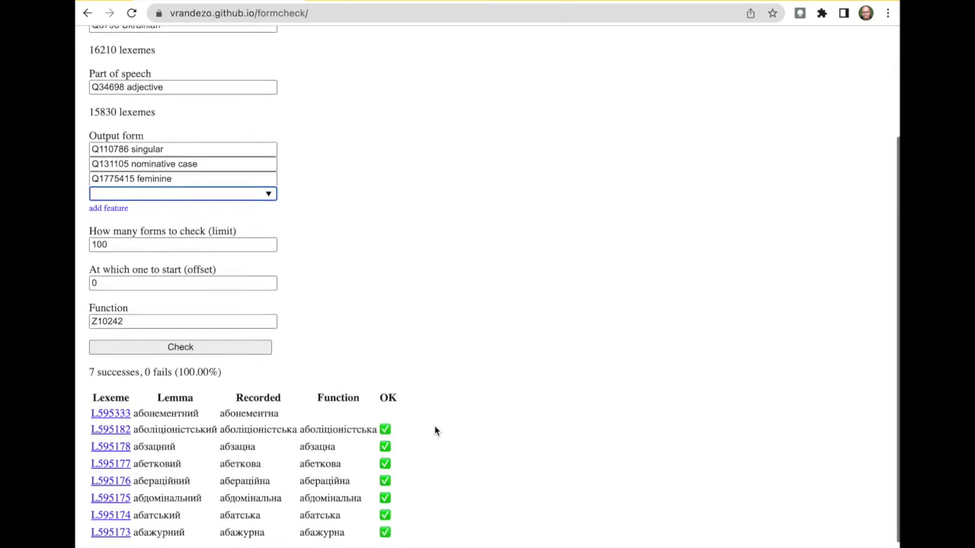
{"action": "scroll", "coordinate": [435, 431], "scroll_direction": "down", "scroll_amount": 1}
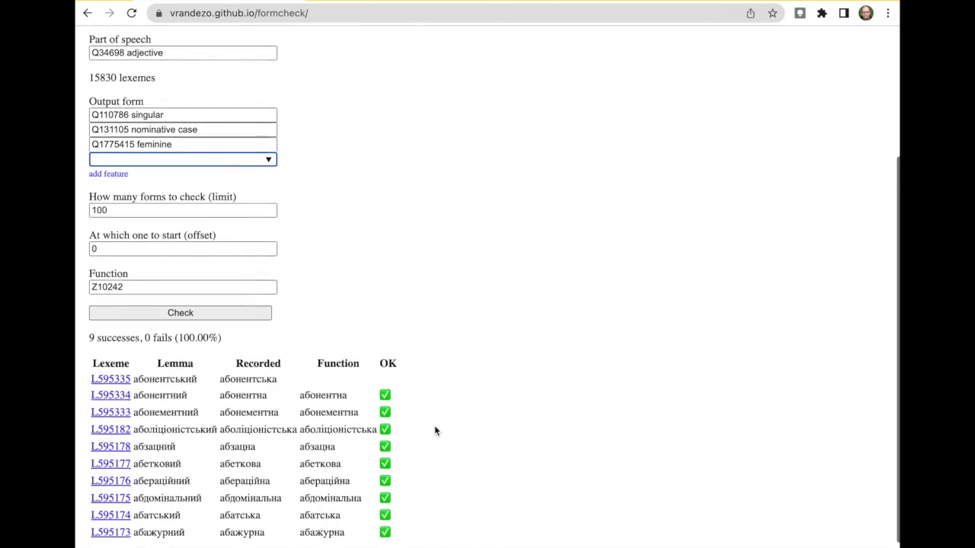
{"action": "scroll", "coordinate": [435, 431], "scroll_direction": "down", "scroll_amount": 1}
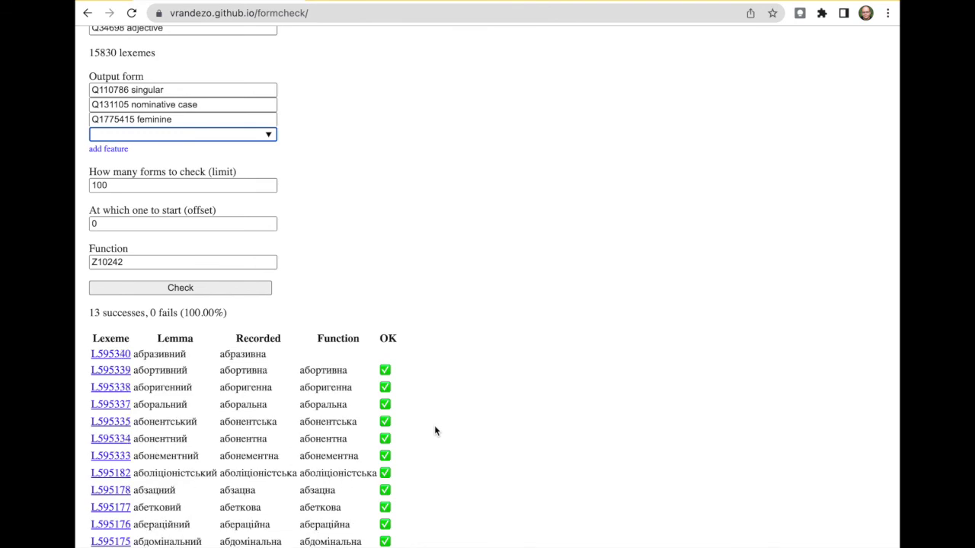
{"action": "scroll", "coordinate": [434, 431], "scroll_direction": "down", "scroll_amount": 3}
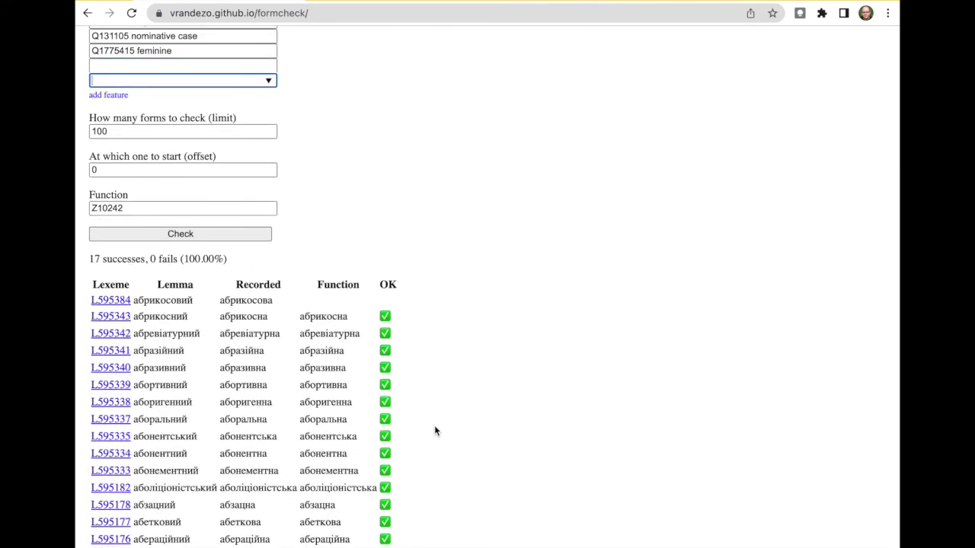
{"action": "scroll", "coordinate": [434, 431], "scroll_direction": "down", "scroll_amount": 2}
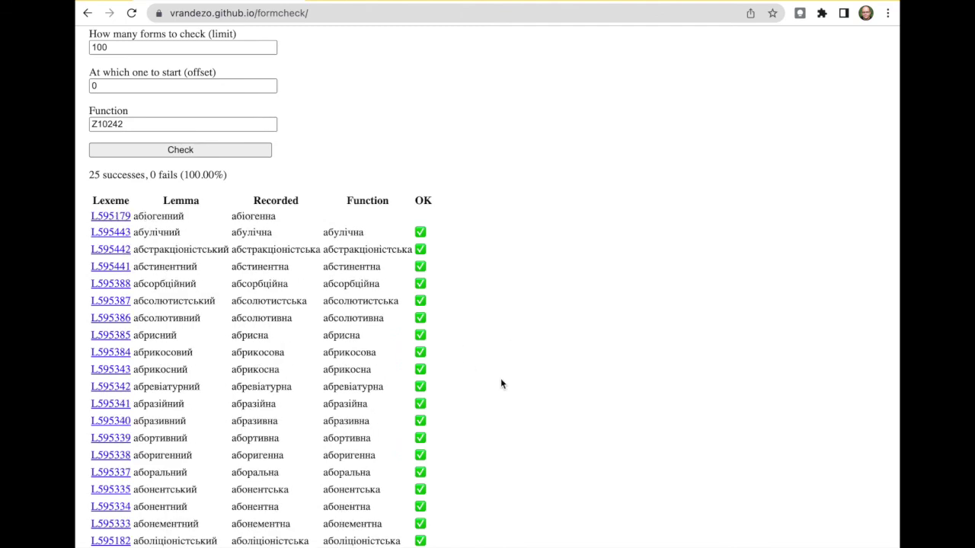
{"action": "scroll", "coordinate": [501, 416], "scroll_direction": "down", "scroll_amount": 3}
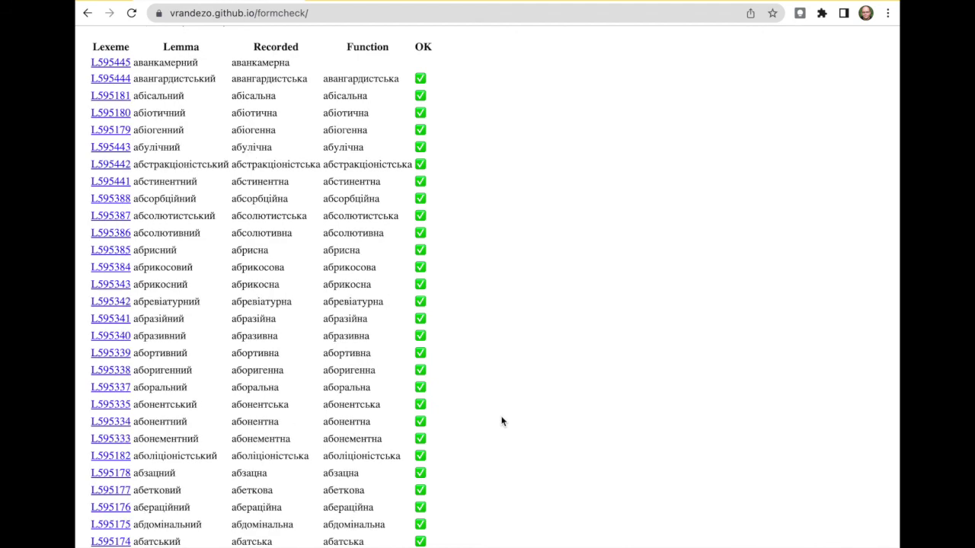
{"action": "scroll", "coordinate": [501, 421], "scroll_direction": "up", "scroll_amount": 3}
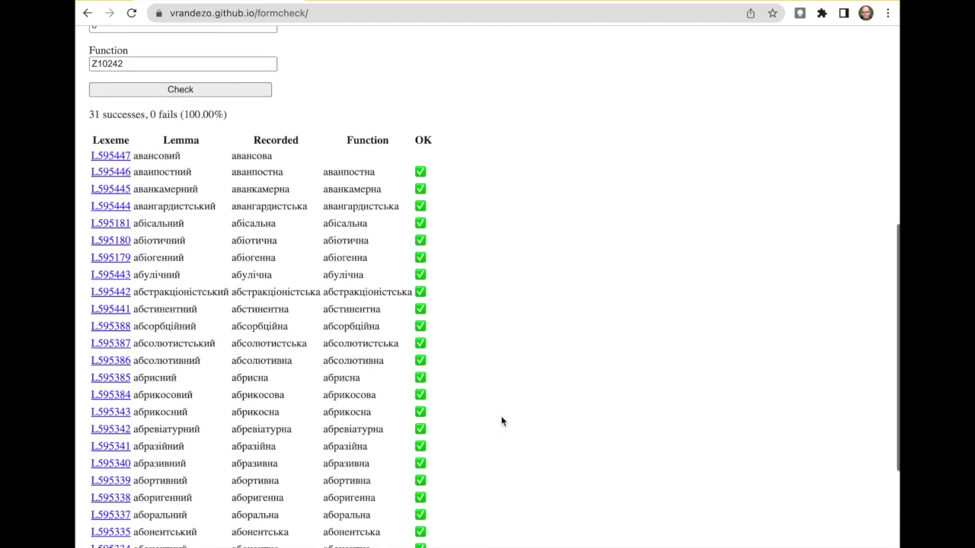
{"action": "scroll", "coordinate": [501, 421], "scroll_direction": "up", "scroll_amount": 5}
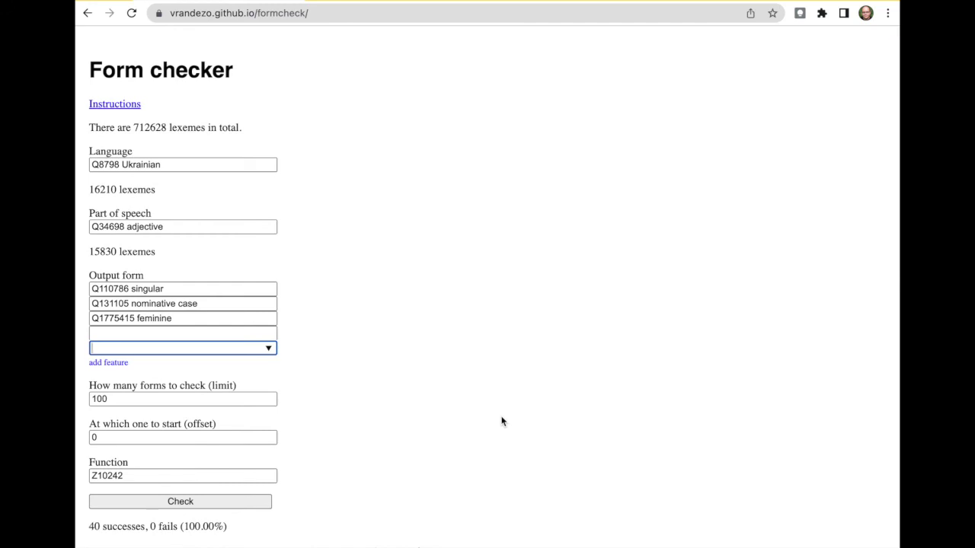
{"action": "scroll", "coordinate": [501, 421], "scroll_direction": "down", "scroll_amount": 10}
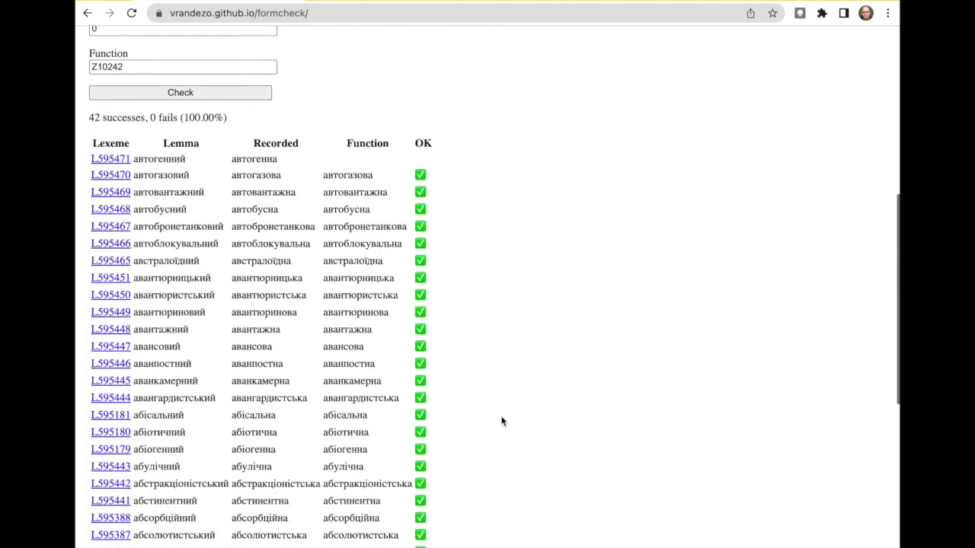
{"action": "scroll", "coordinate": [502, 422], "scroll_direction": "down", "scroll_amount": 3}
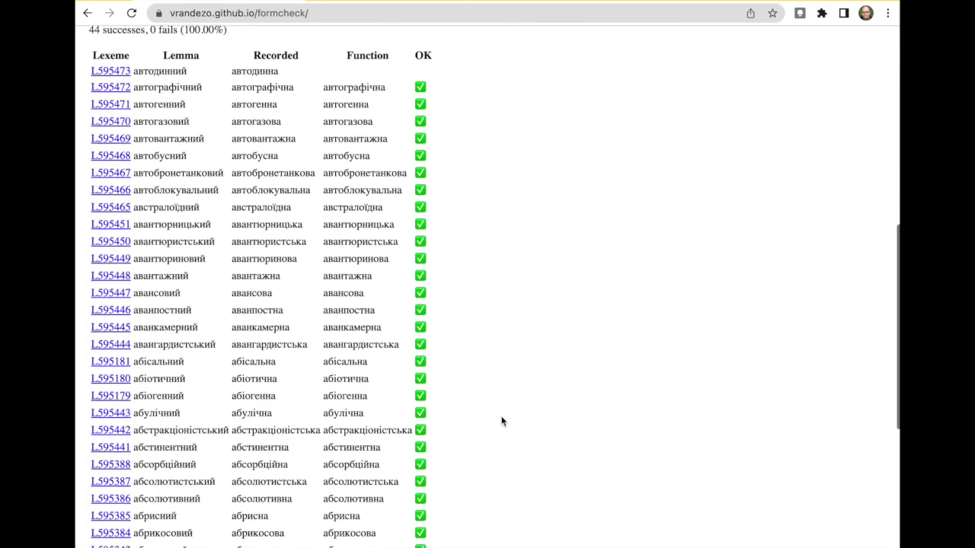
{"action": "scroll", "coordinate": [501, 421], "scroll_direction": "down", "scroll_amount": 2}
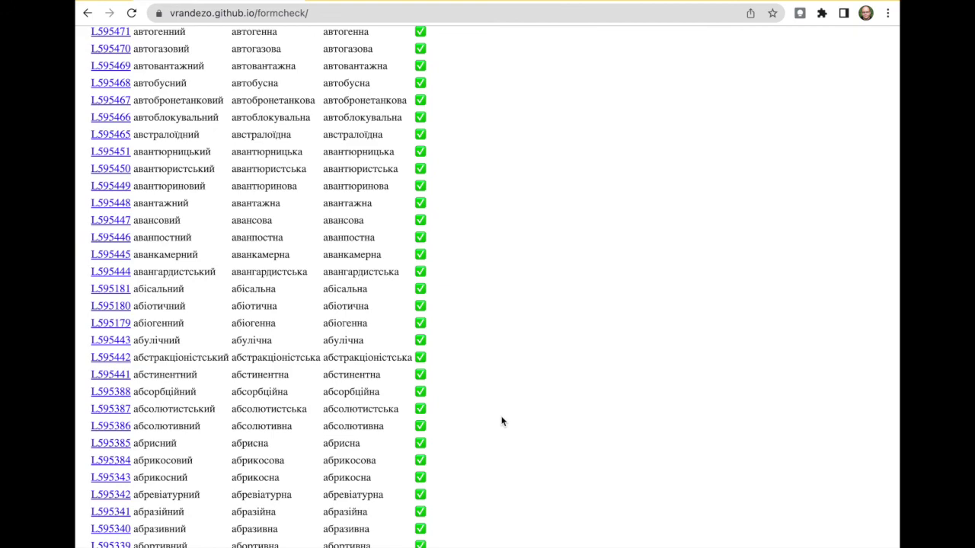
{"action": "scroll", "coordinate": [501, 422], "scroll_direction": "up", "scroll_amount": 1}
{"action": "scroll", "coordinate": [501, 421], "scroll_direction": "up", "scroll_amount": 6}
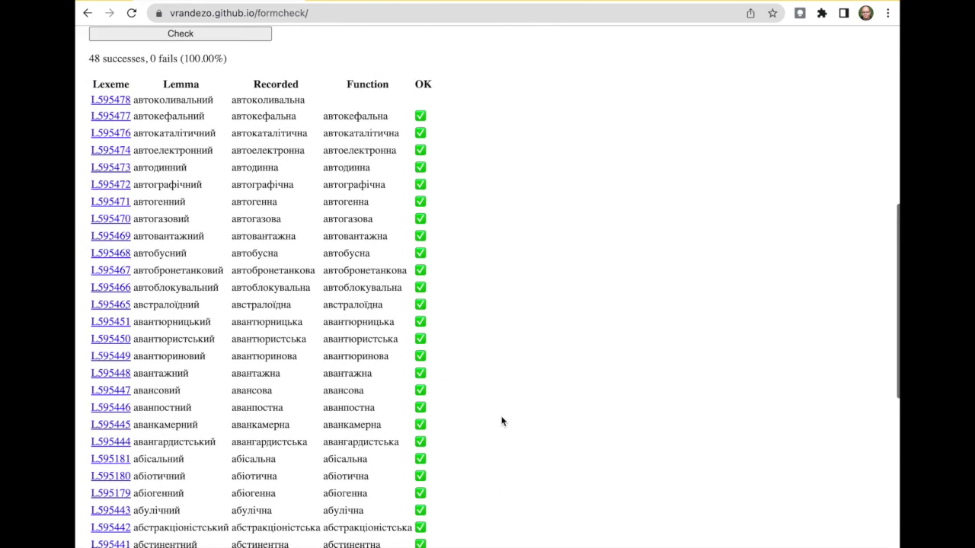